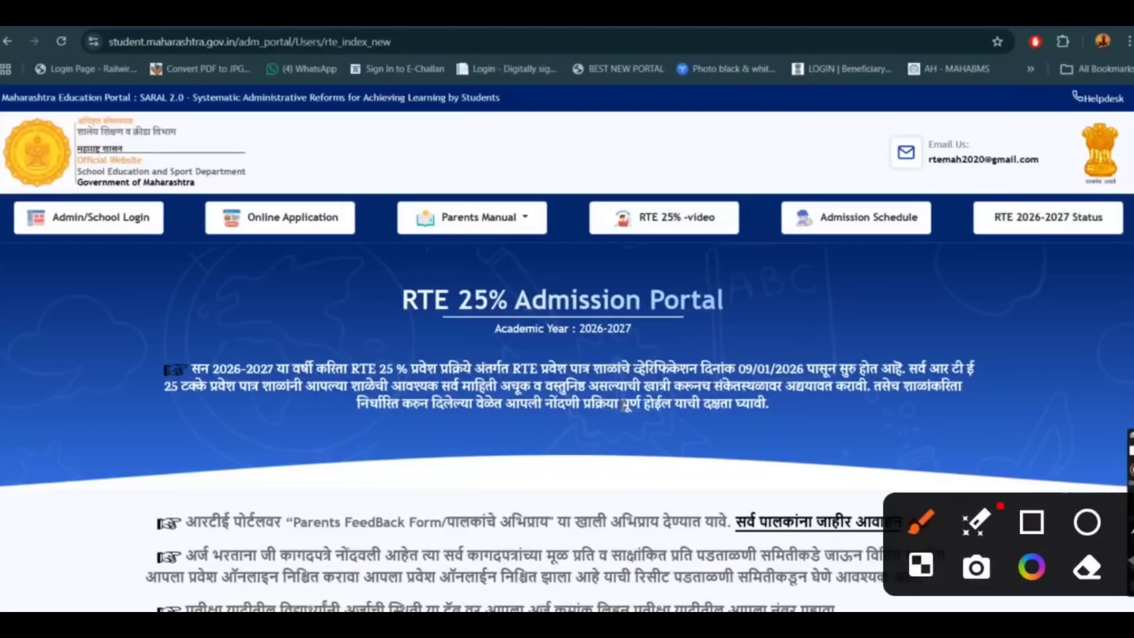
Open the online application page of the RTE 25% admission portal.
mouse_move(260, 158)
mouse_down()
mouse_move(306, 326)
mouse_move(177, 210)
mouse_up()
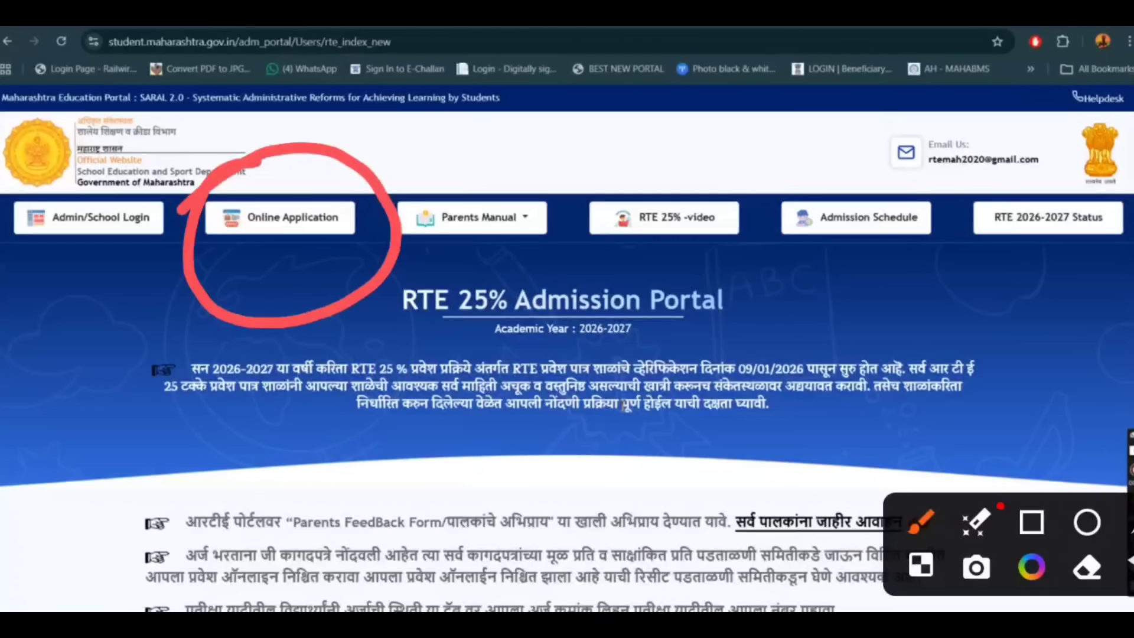
mouse_move(239, 265)
mouse_down()
mouse_move(251, 278)
mouse_move(360, 236)
mouse_up()
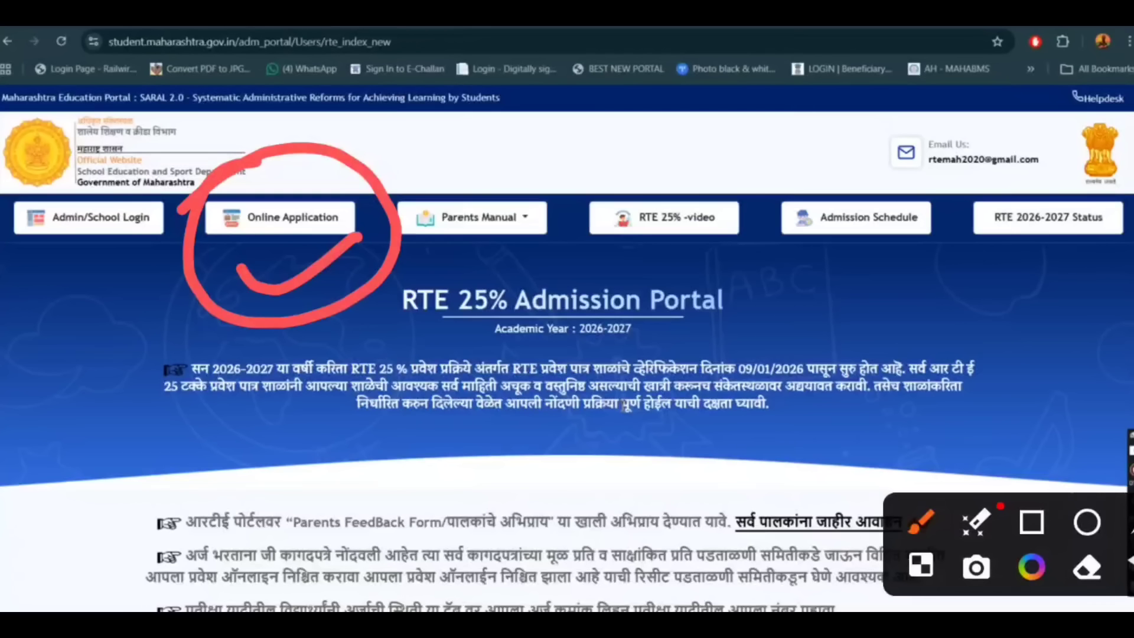
click(299, 228)
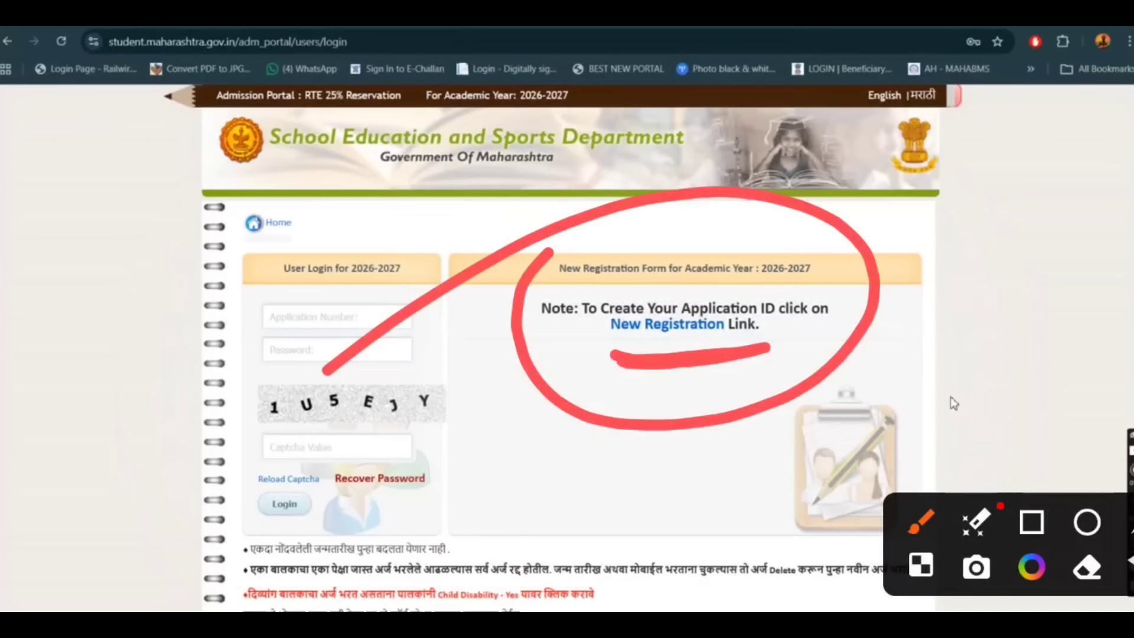
Open the new registration form for academic year 2026-2027 to create an application ID.
drag(254, 295, 380, 237)
drag(230, 359, 328, 308)
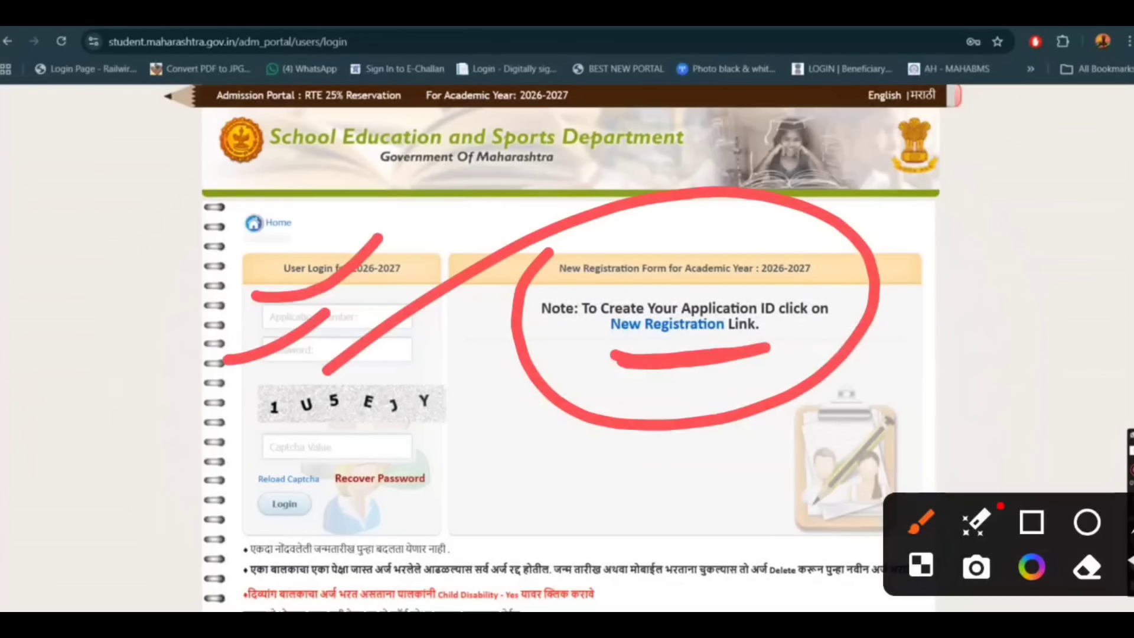
click(692, 326)
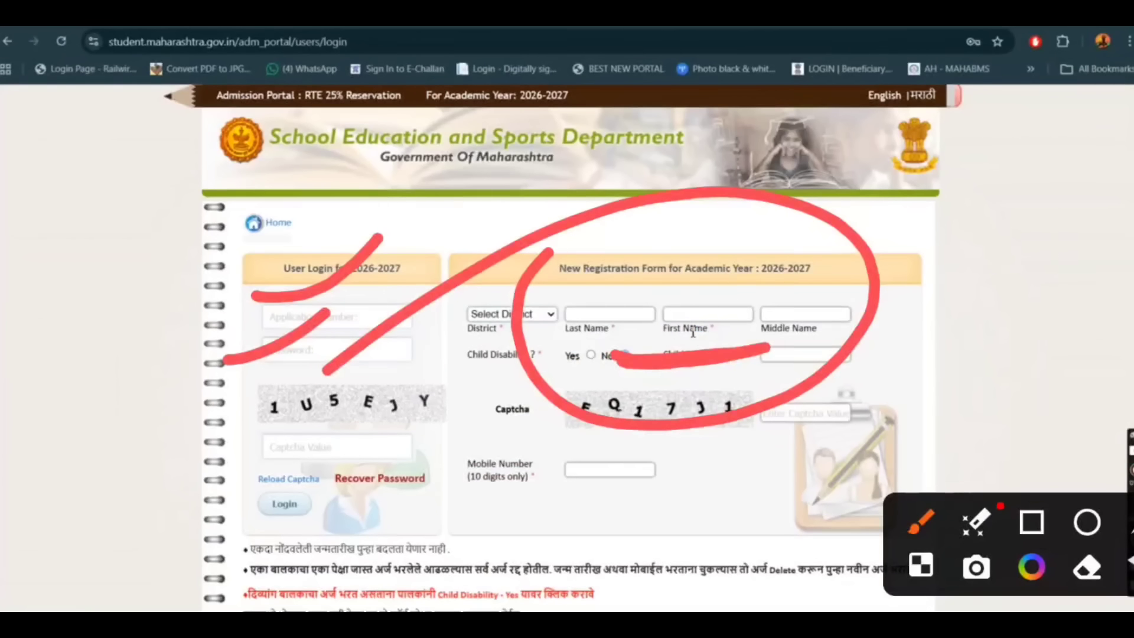
key(Escape)
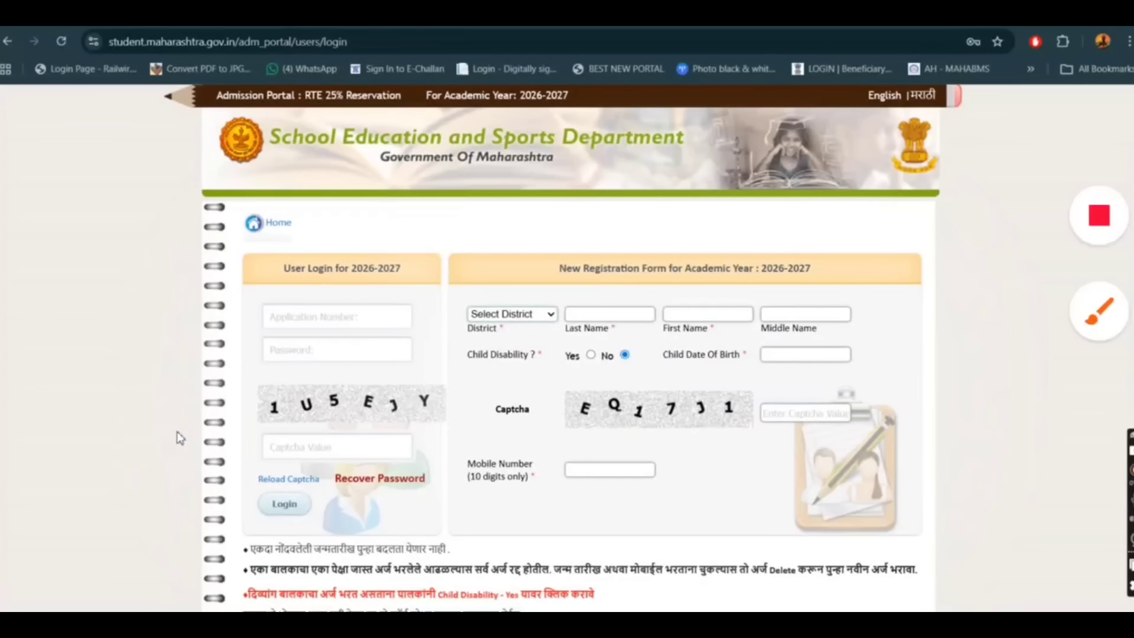
Examine the new registration form's district, name, child disability, date of birth, captcha and mobile number fields, and the notes beneath it.
drag(447, 260, 672, 134)
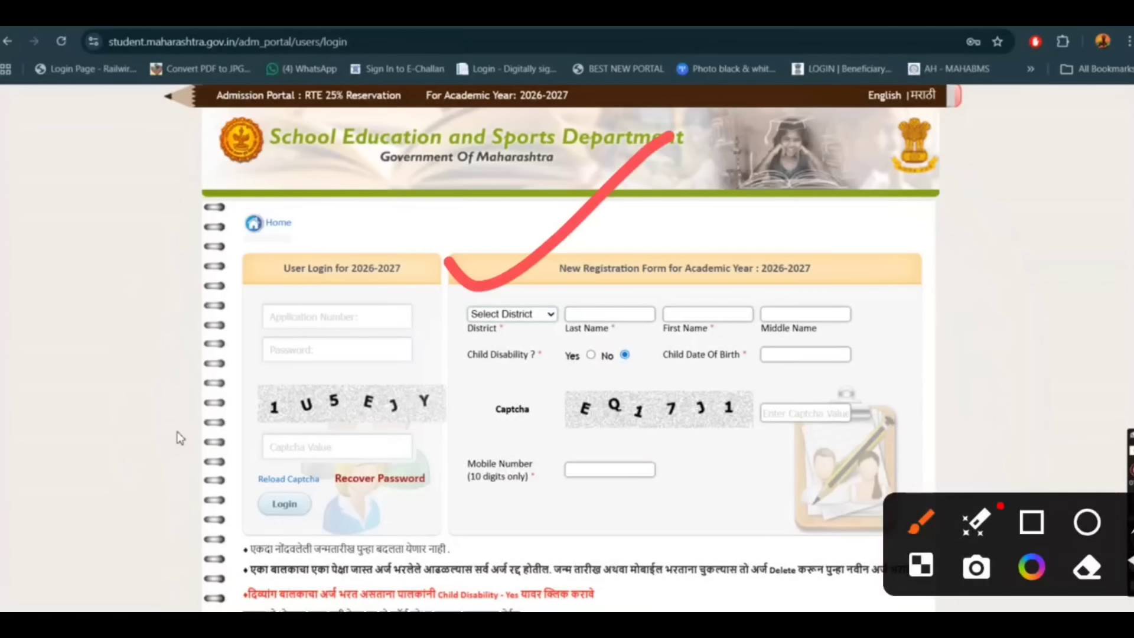
mouse_move(611, 258)
mouse_down()
mouse_move(647, 284)
mouse_move(743, 179)
mouse_up()
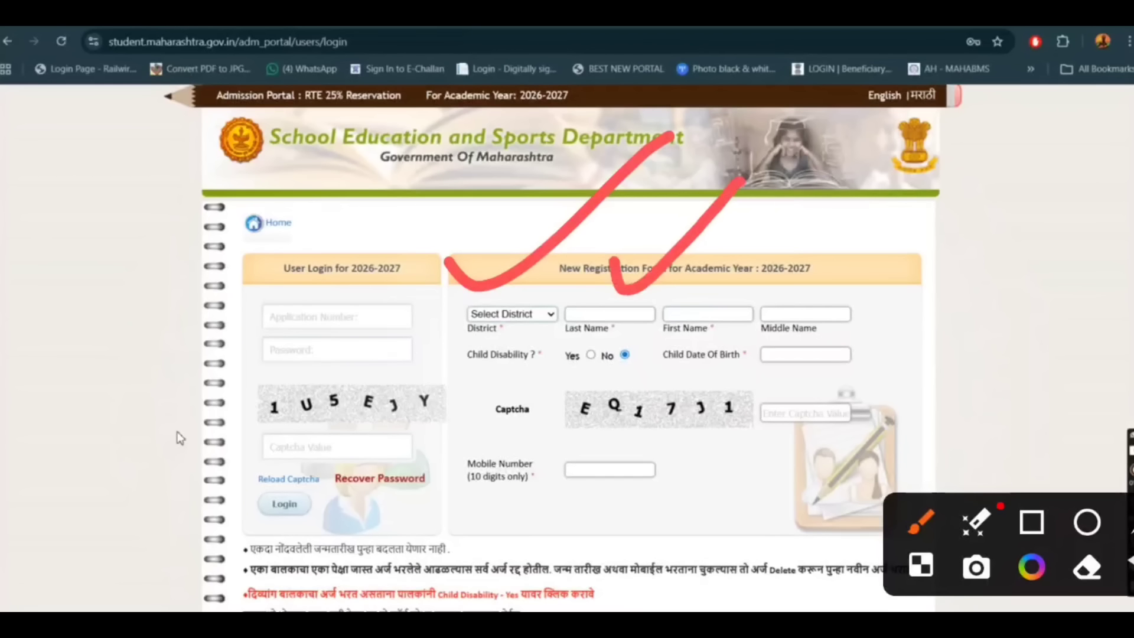
mouse_move(714, 260)
mouse_down()
mouse_move(722, 271)
mouse_move(793, 210)
mouse_up()
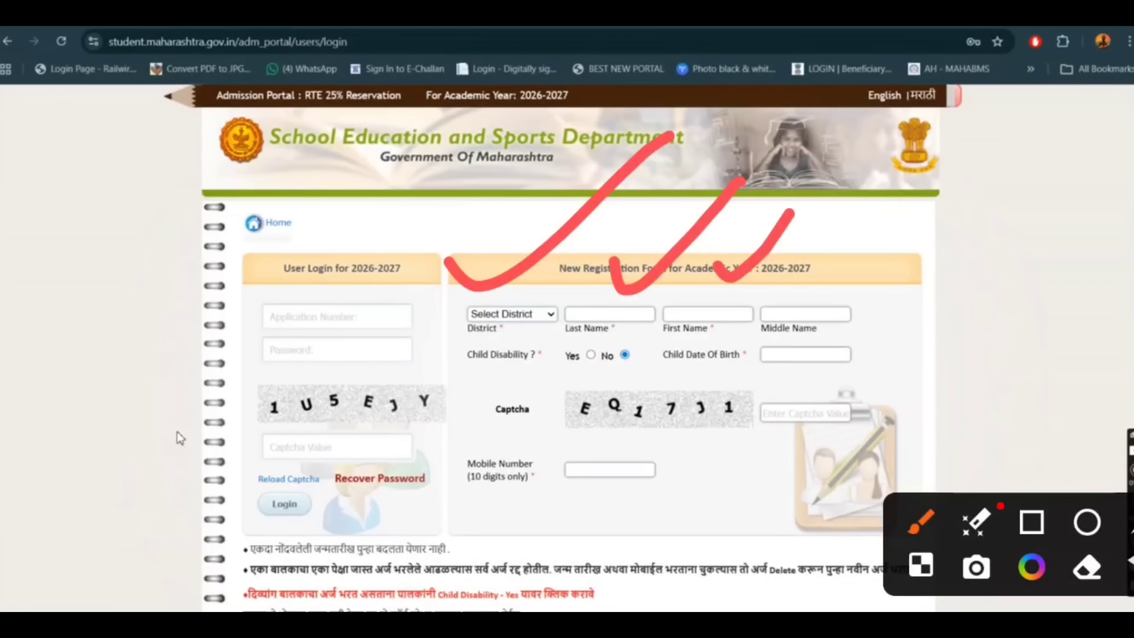
mouse_move(819, 281)
mouse_down()
mouse_move(844, 305)
mouse_move(980, 197)
mouse_up()
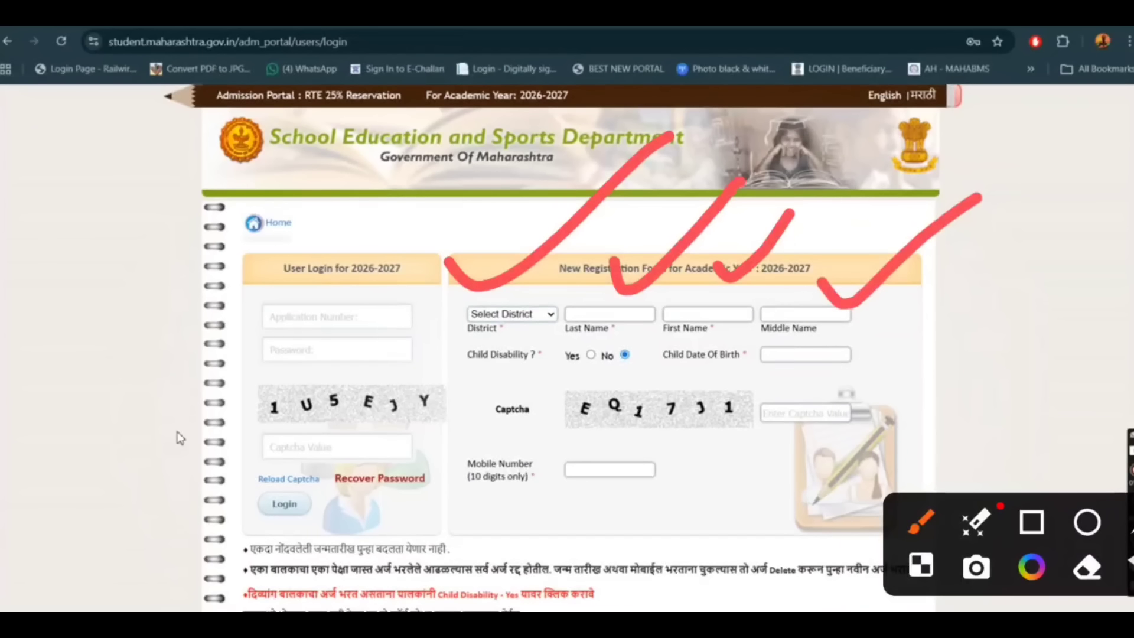
drag(466, 379, 576, 372)
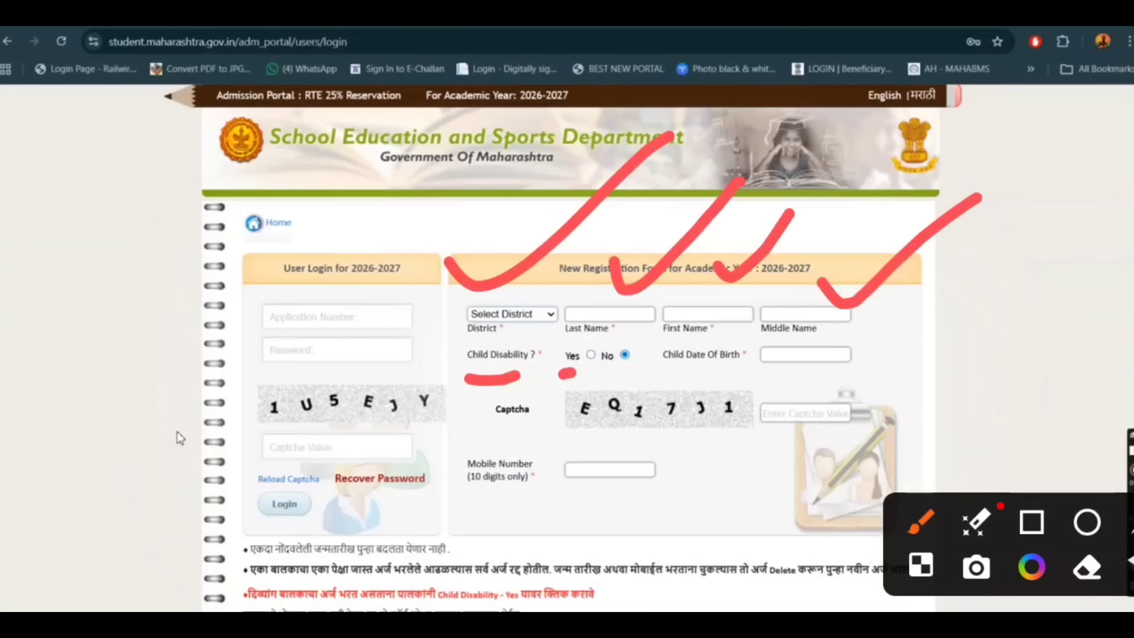
drag(823, 377, 912, 362)
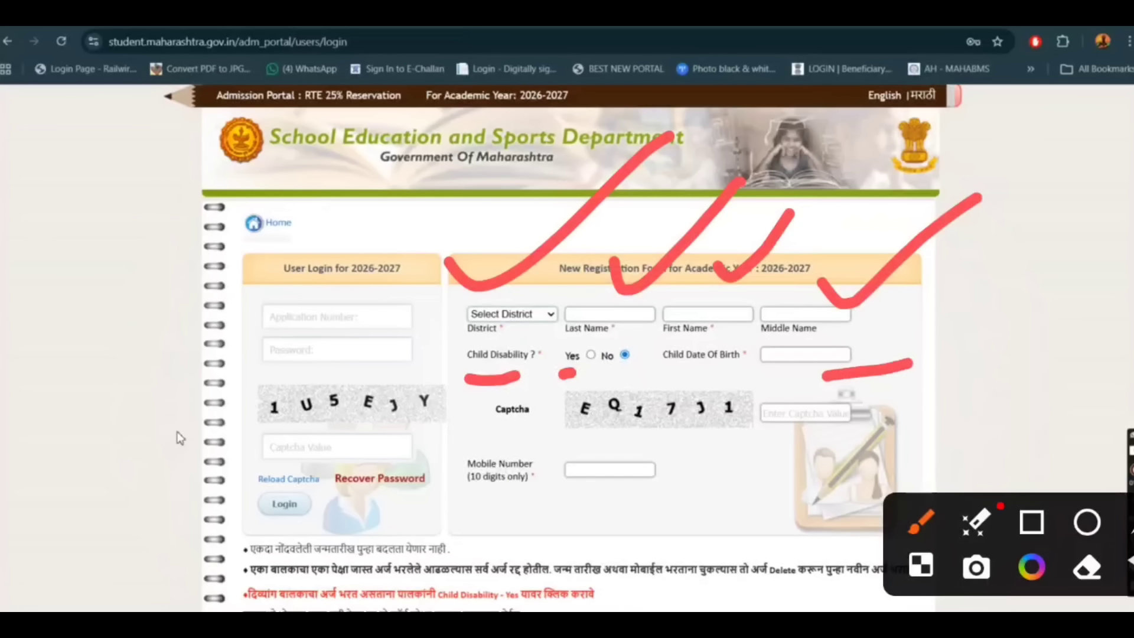
drag(699, 448, 780, 438)
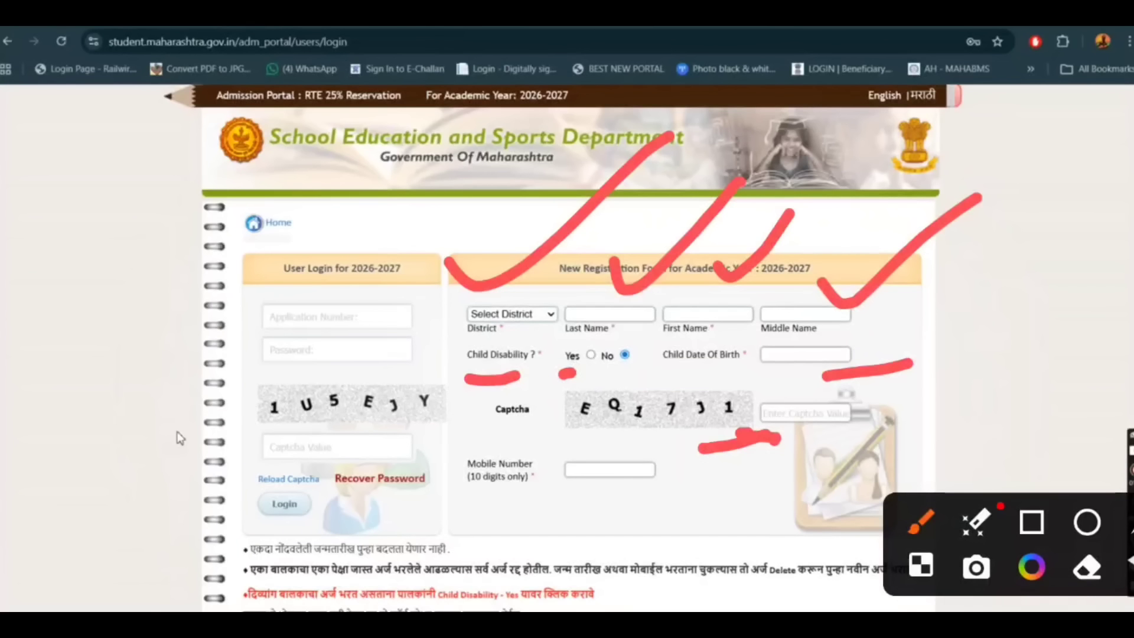
mouse_move(470, 513)
mouse_down()
mouse_move(675, 499)
mouse_move(466, 440)
mouse_move(531, 504)
mouse_up()
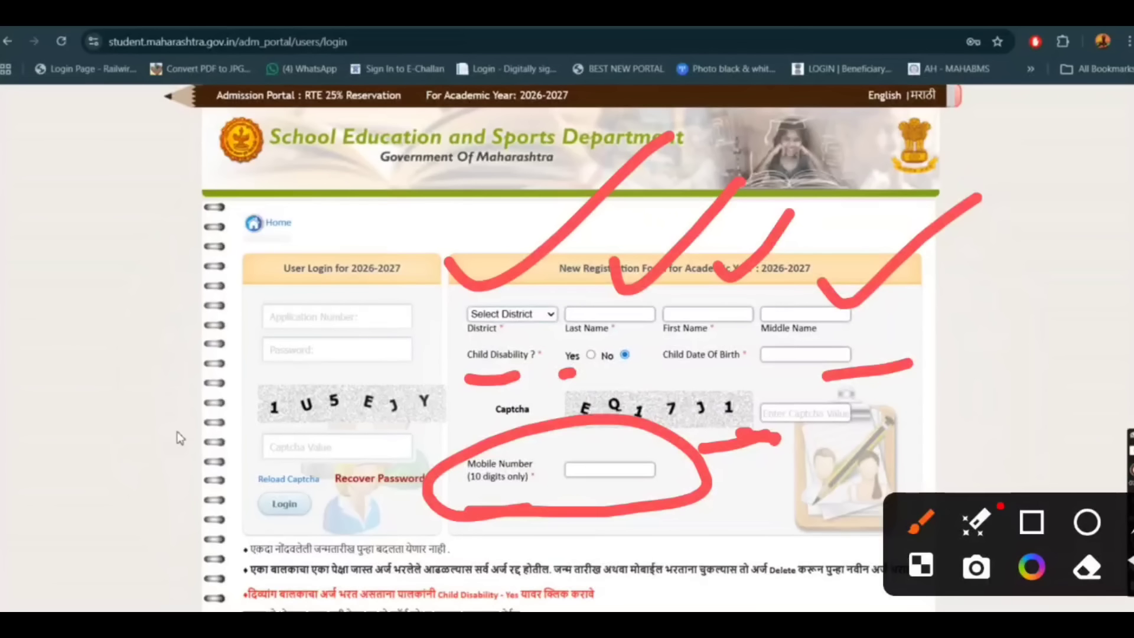
key(Escape)
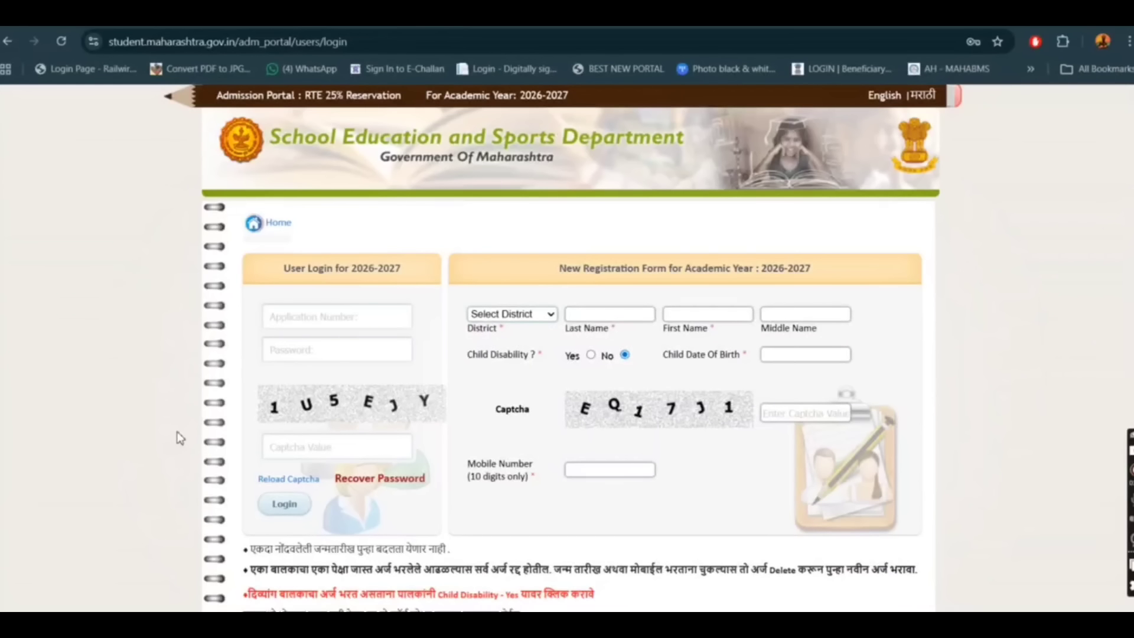
drag(422, 263, 419, 362)
drag(897, 212, 921, 446)
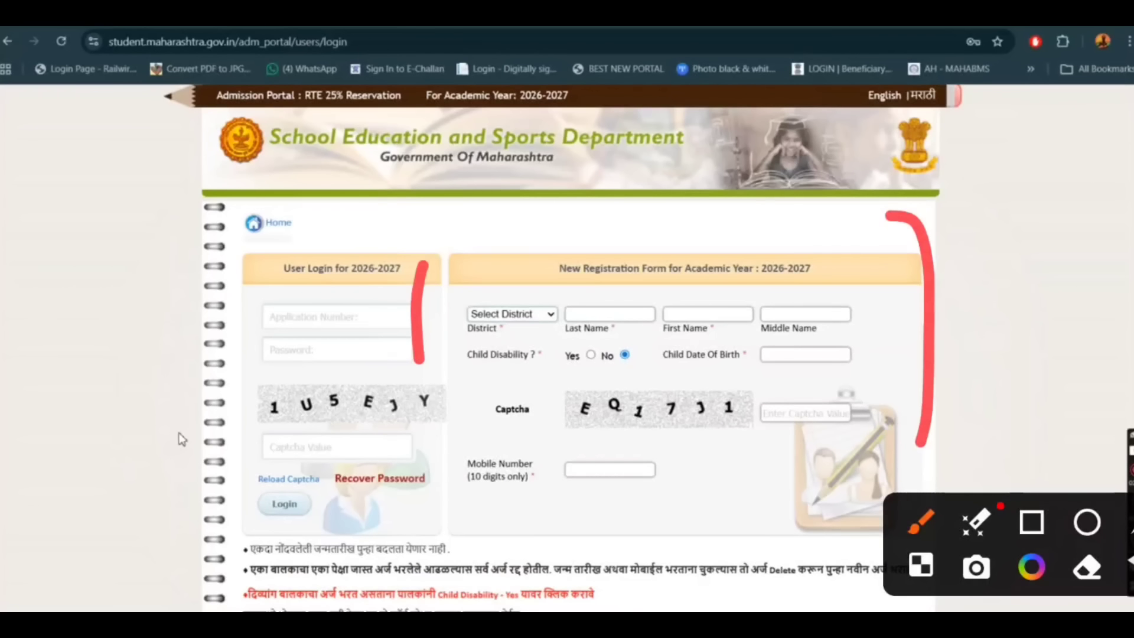
scroll(664, 495, down, 2)
scroll(664, 495, down, 1)
scroll(663, 494, up, 2)
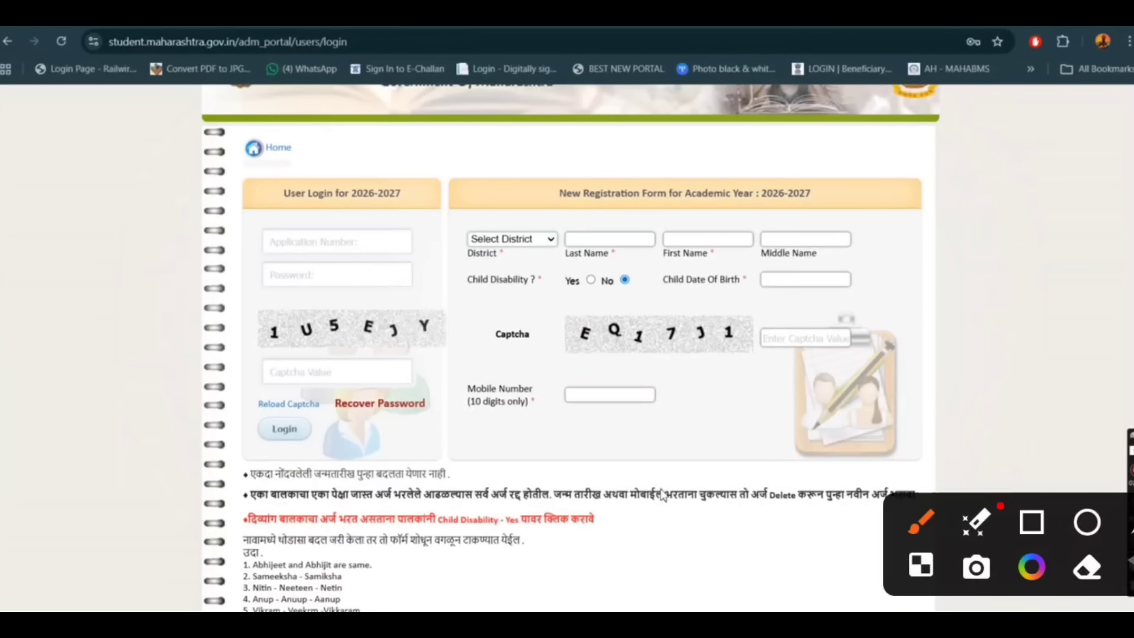
drag(611, 198, 939, 117)
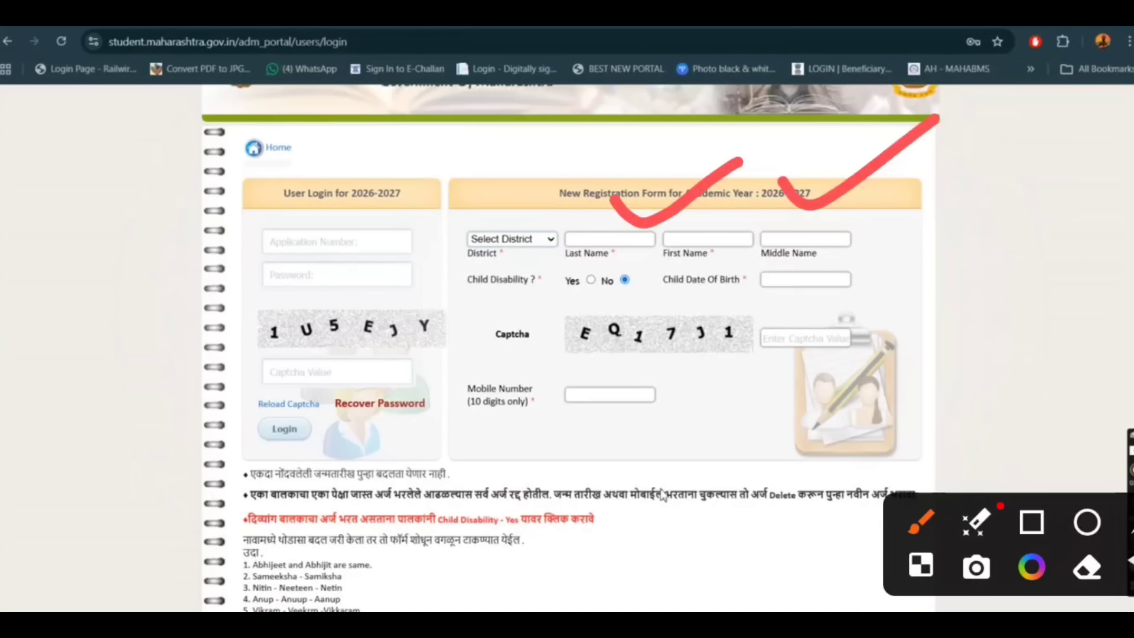
mouse_move(558, 457)
mouse_down()
mouse_move(541, 332)
mouse_move(623, 430)
mouse_up()
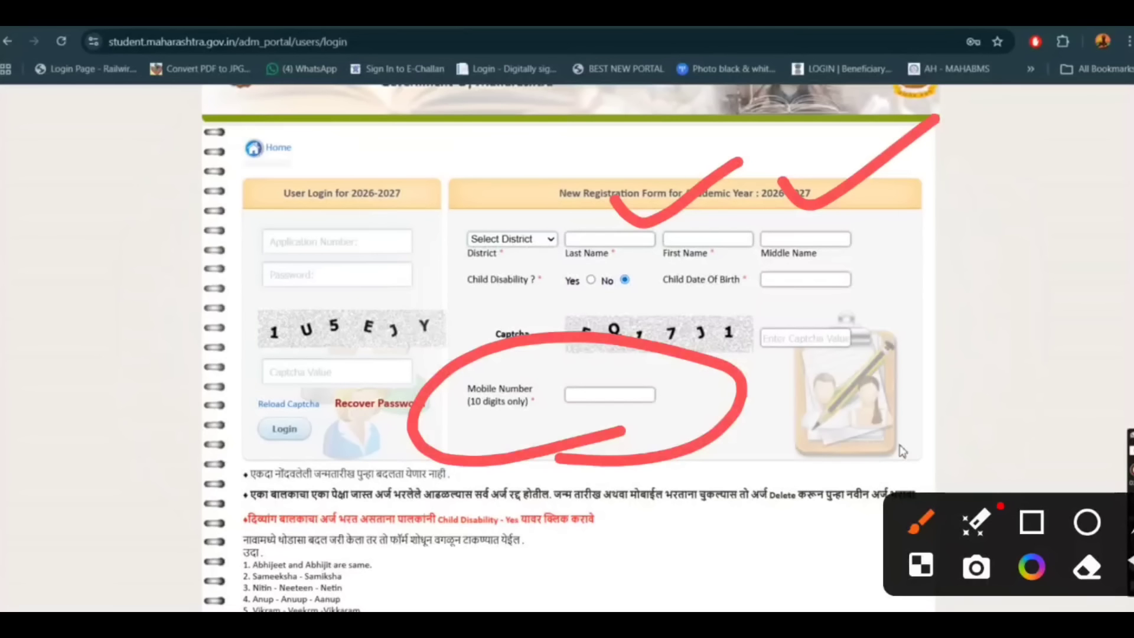
Set the district to Amravati and enter the child's last name in the registration form.
click(523, 239)
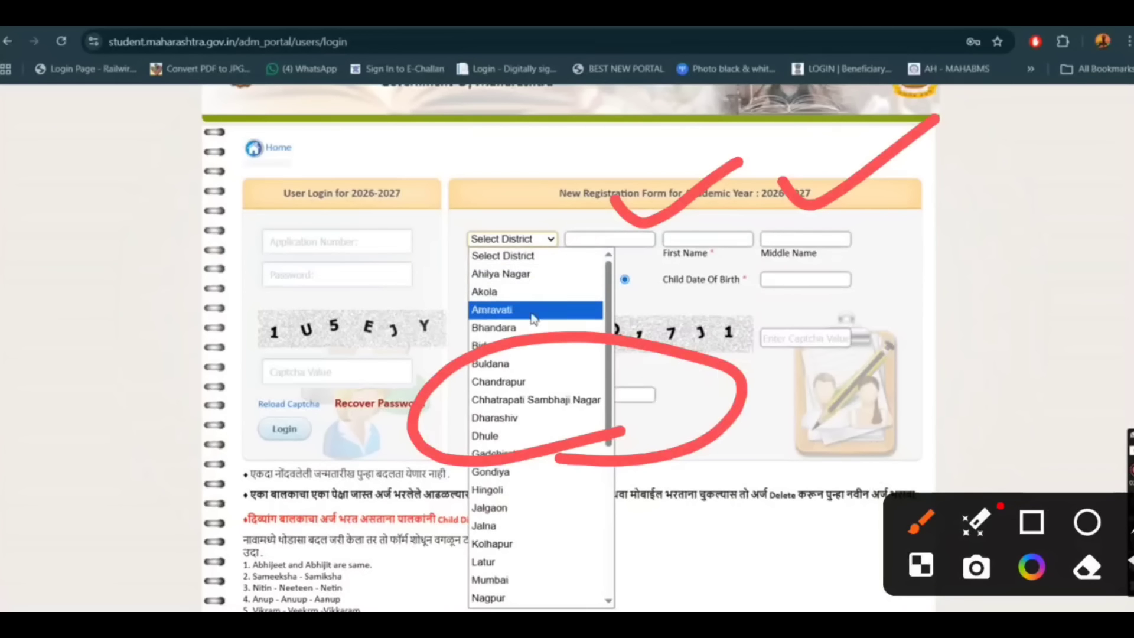
click(532, 311)
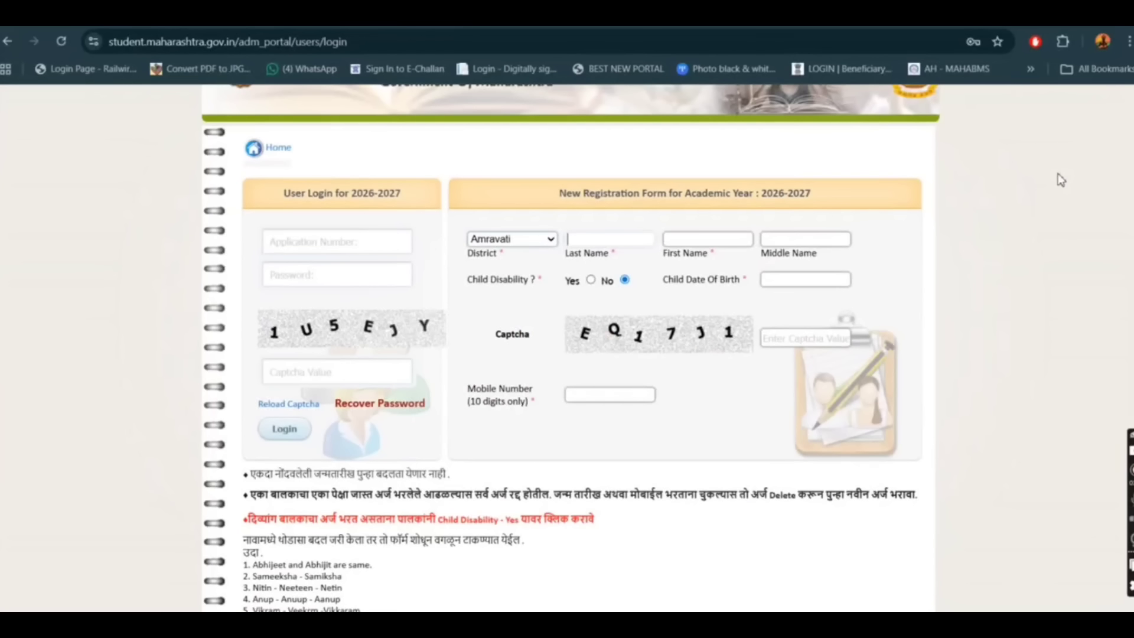
key(Tab)
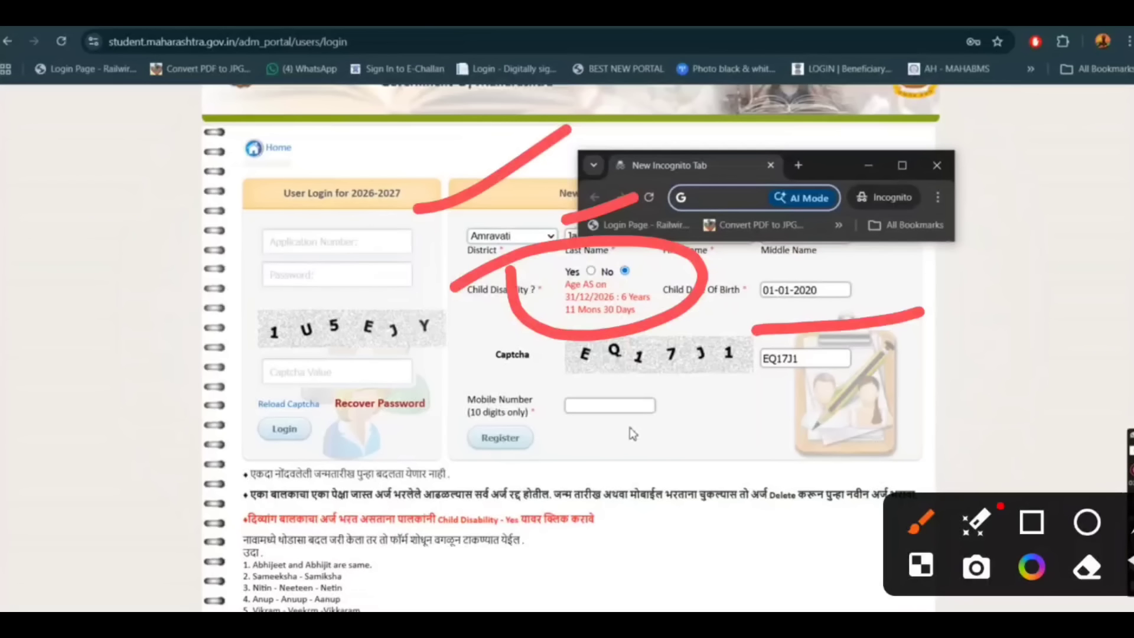
Enter the mobile number and submit the new registration.
click(597, 406)
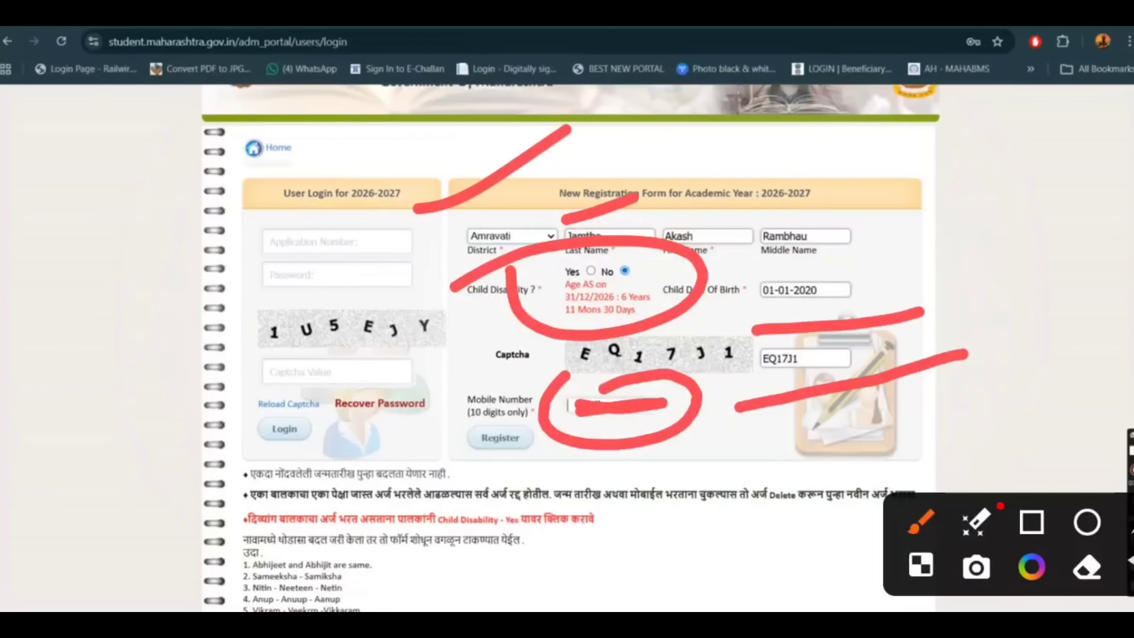
text(88)
click(501, 439)
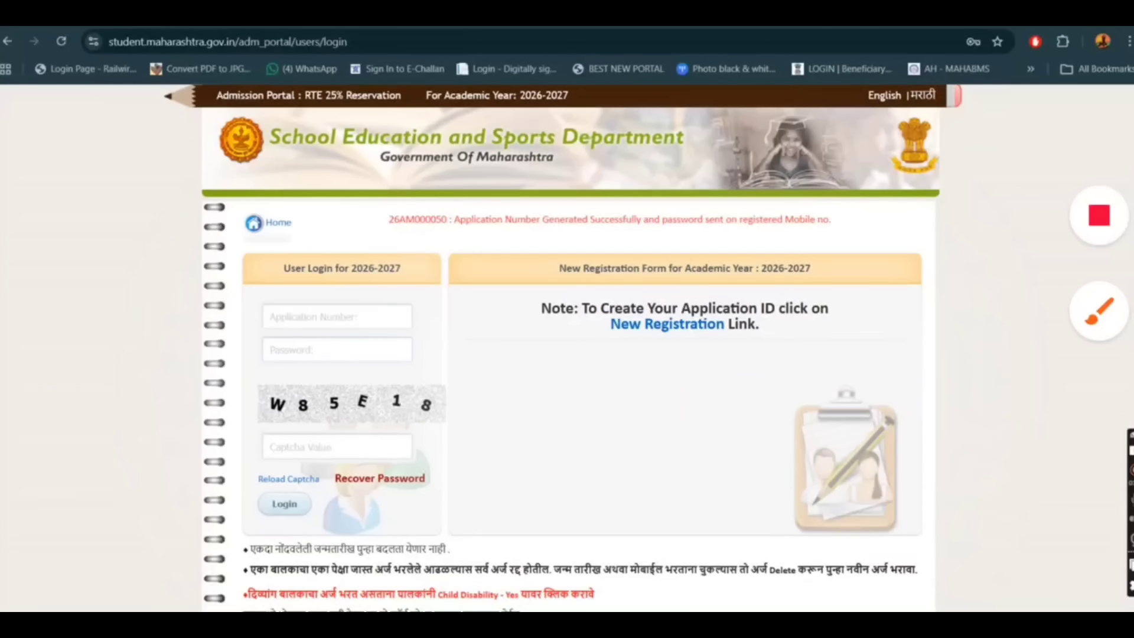
mouse_move(413, 610)
click(536, 585)
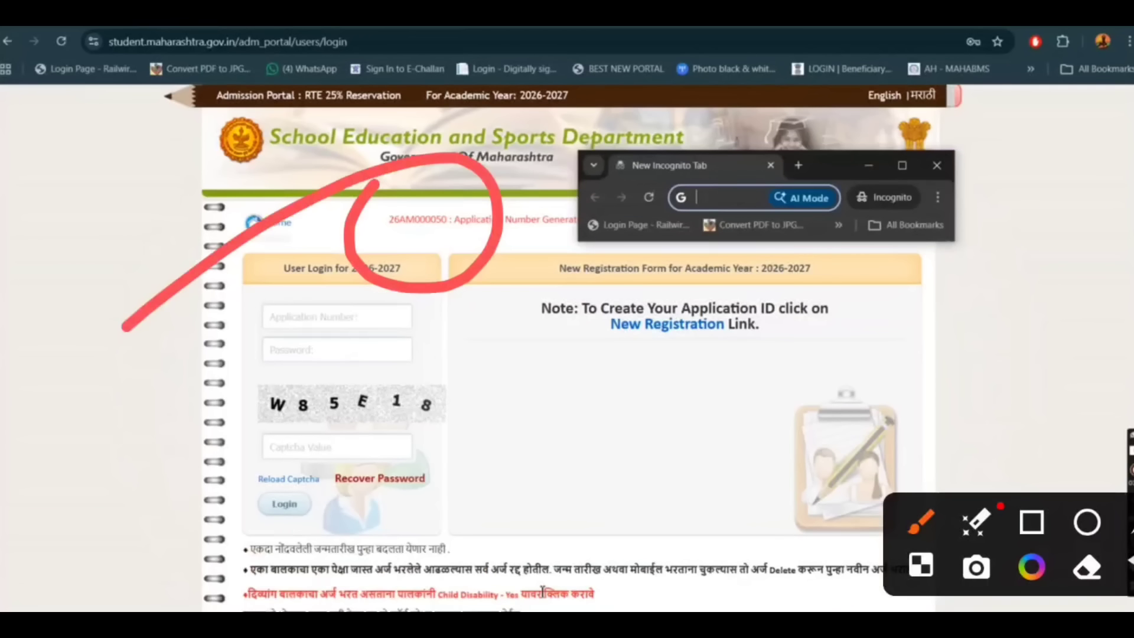
mouse_move(817, 163)
mouse_down()
mouse_move(695, 183)
mouse_move(719, 183)
mouse_move(696, 184)
mouse_move(677, 227)
mouse_move(527, 286)
mouse_move(508, 279)
mouse_move(686, 218)
mouse_move(671, 199)
mouse_move(704, 190)
mouse_up()
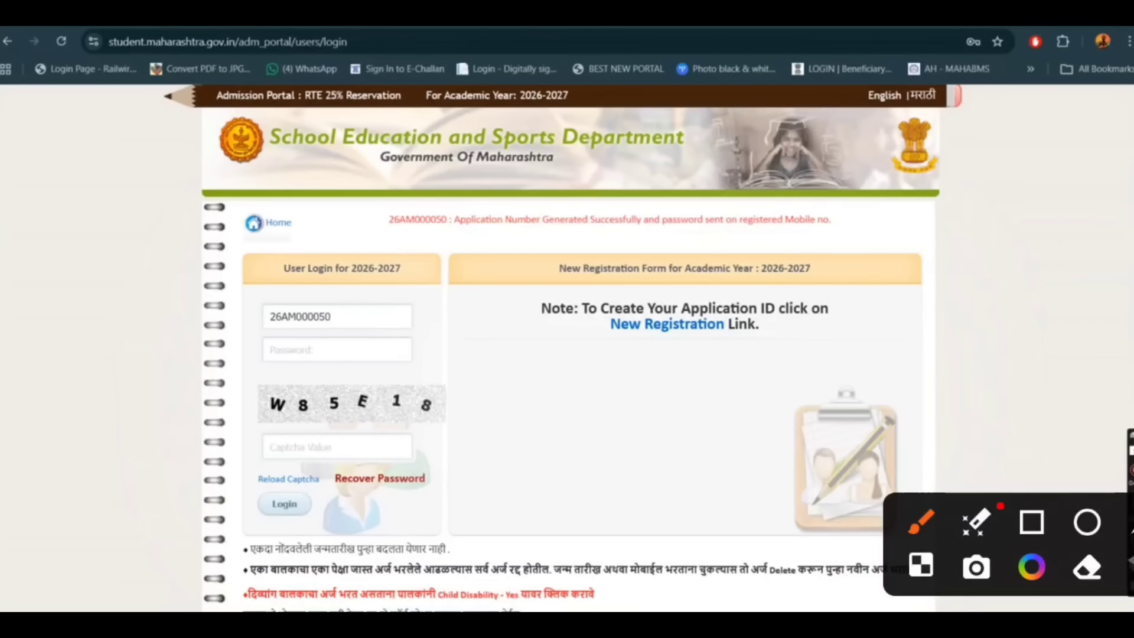
Enter the account password in the user login form and go to its captcha field.
drag(376, 200, 503, 126)
drag(216, 272, 329, 247)
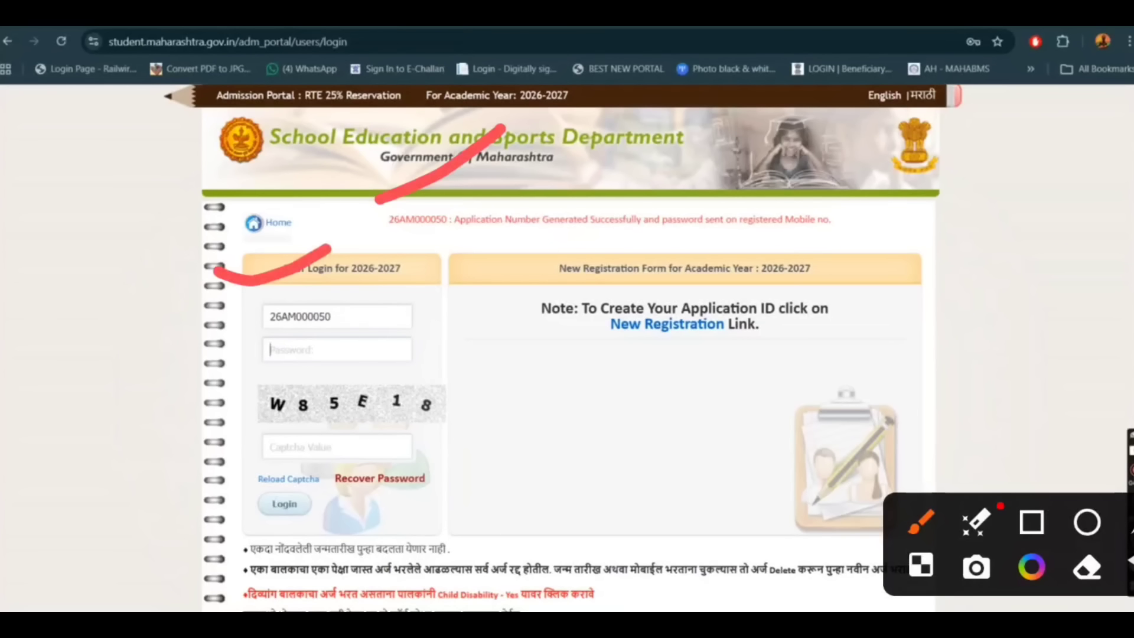
drag(184, 333, 295, 308)
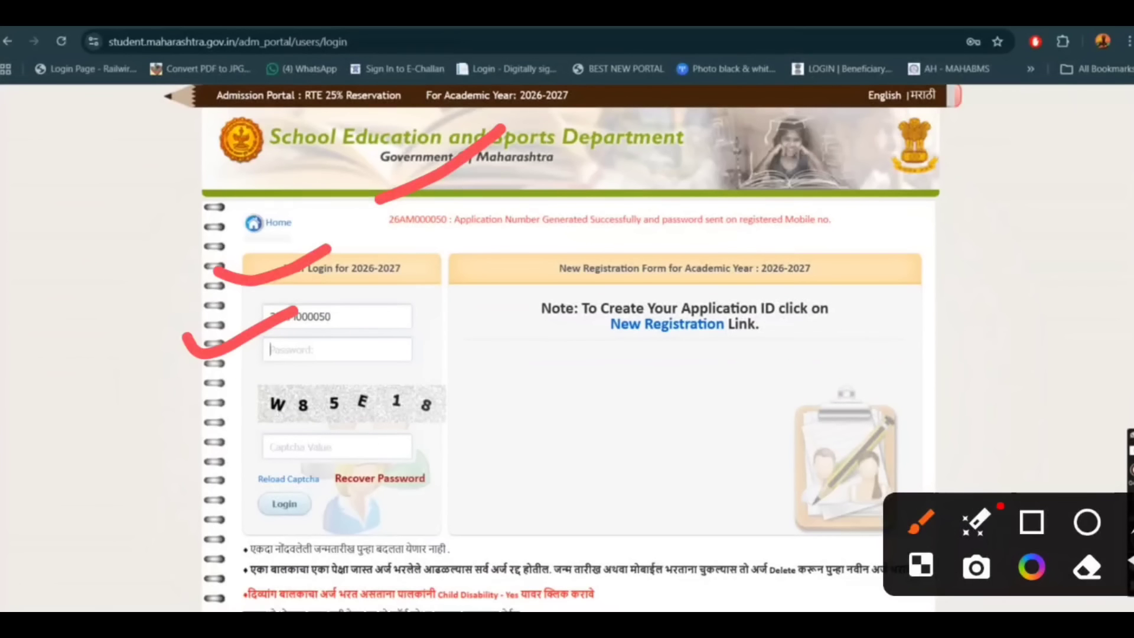
drag(155, 444, 260, 435)
mouse_move(227, 422)
mouse_down()
mouse_move(214, 472)
mouse_move(340, 546)
mouse_move(72, 585)
mouse_up()
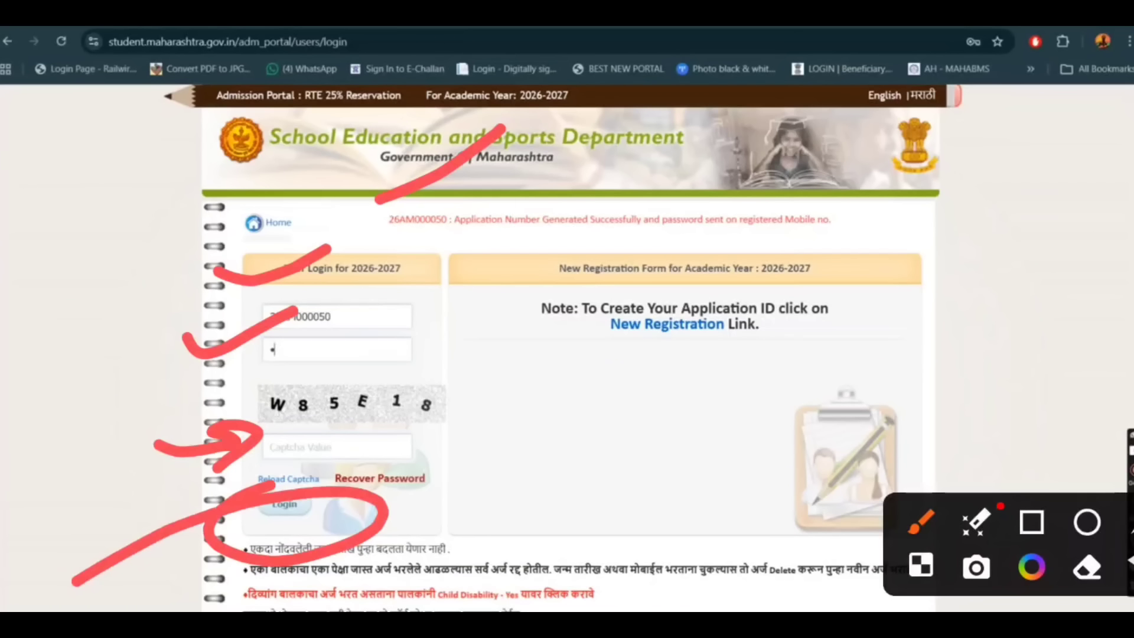
text(••••)
click(319, 447)
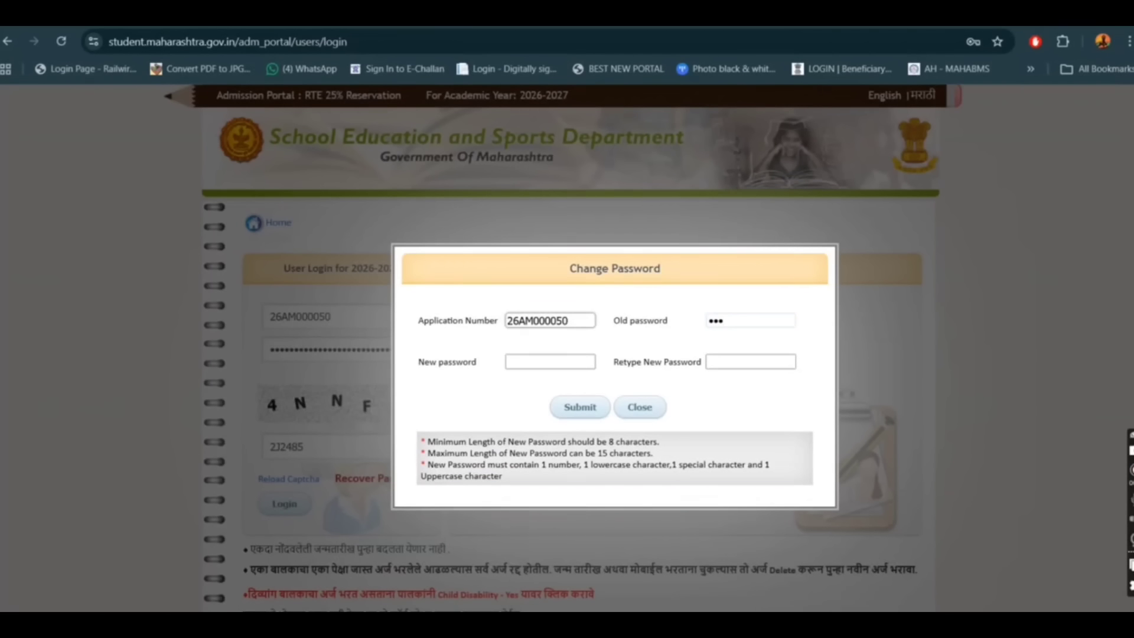
Enter the old password in the Change Password form.
text(•••)
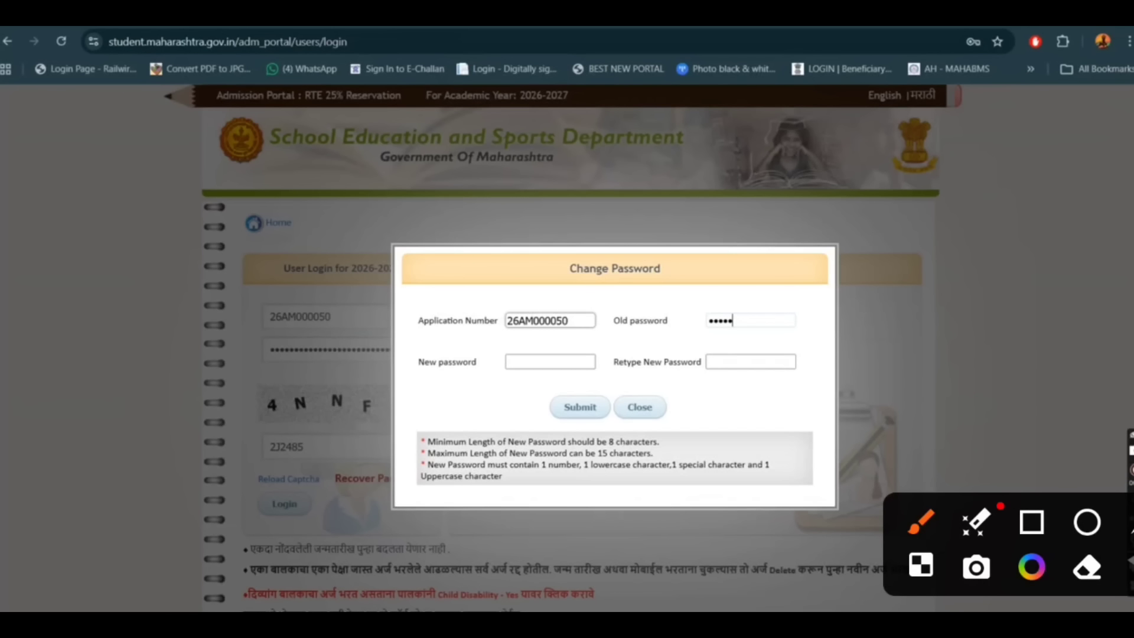
key(Tab)
mouse_move(701, 267)
mouse_down()
mouse_move(827, 242)
mouse_move(902, 211)
mouse_up()
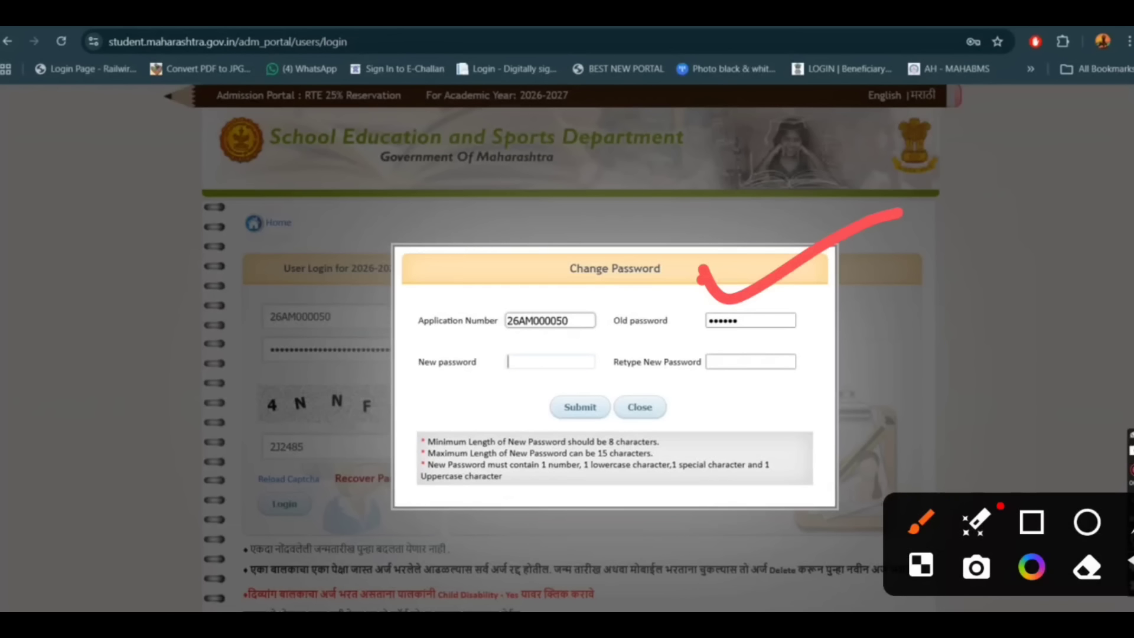
Enter and retype the new account password, and submit the password change.
text(••••••••••)
drag(409, 408, 506, 389)
key(Tab)
drag(704, 392, 849, 378)
text(••••••••••)
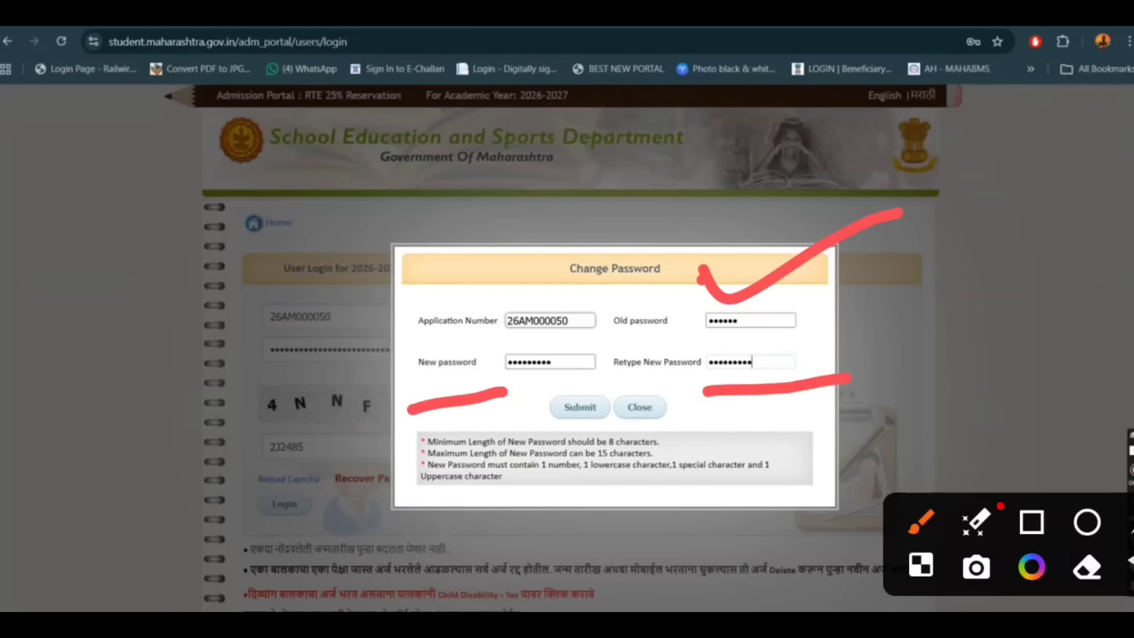
mouse_move(535, 255)
mouse_down()
mouse_move(785, 457)
mouse_move(402, 334)
mouse_up()
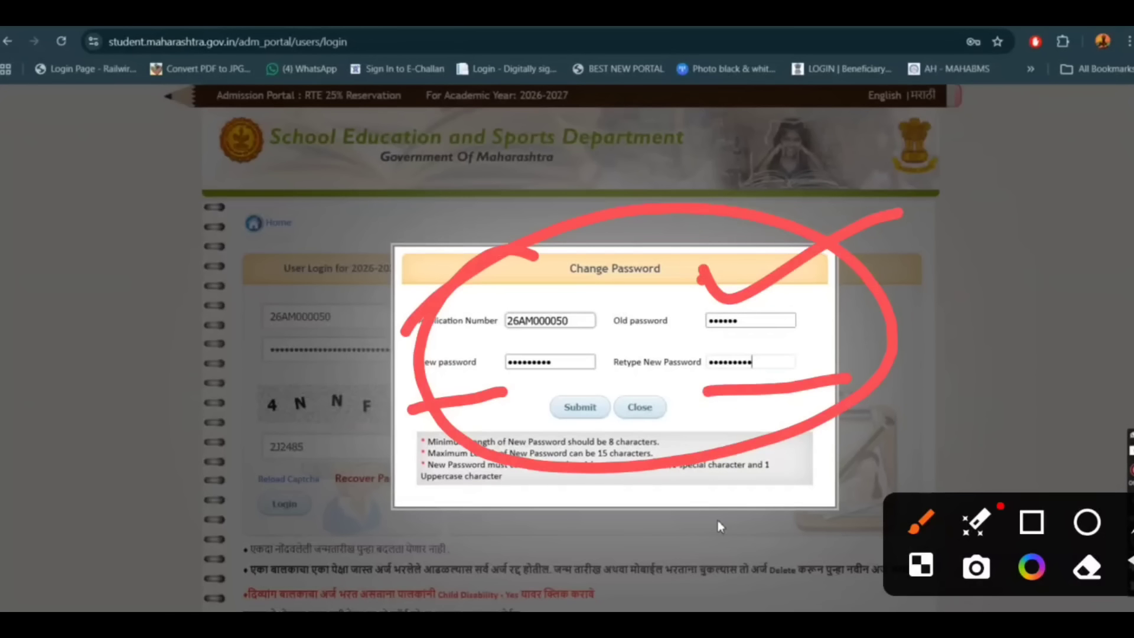
click(579, 408)
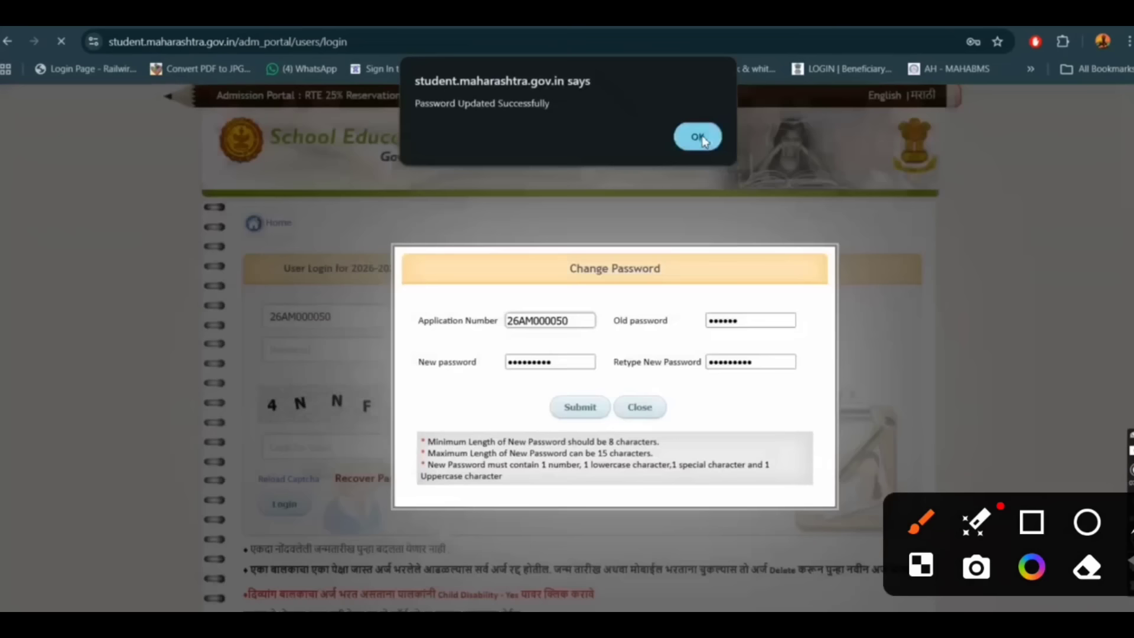
Acknowledge the password update and log in to the child's RTE application from the user login form.
click(699, 137)
click(305, 318)
mouse_move(331, 263)
mouse_down()
mouse_move(481, 236)
mouse_move(644, 145)
mouse_up()
drag(171, 341, 278, 319)
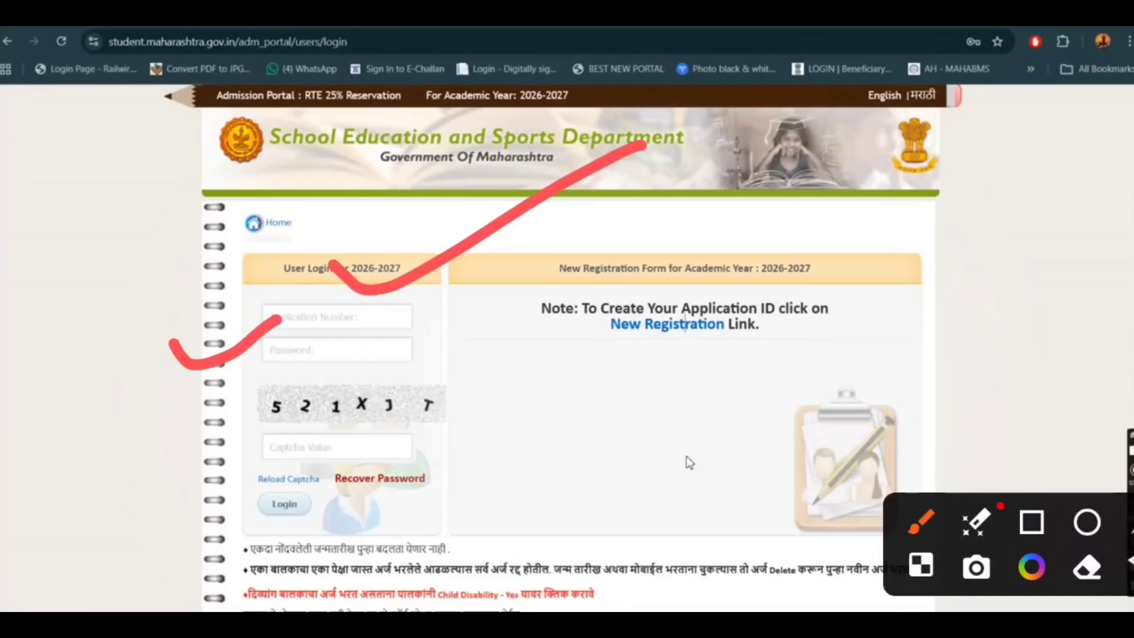
click(335, 396)
mouse_move(218, 477)
mouse_down()
mouse_move(395, 479)
mouse_move(46, 577)
mouse_up()
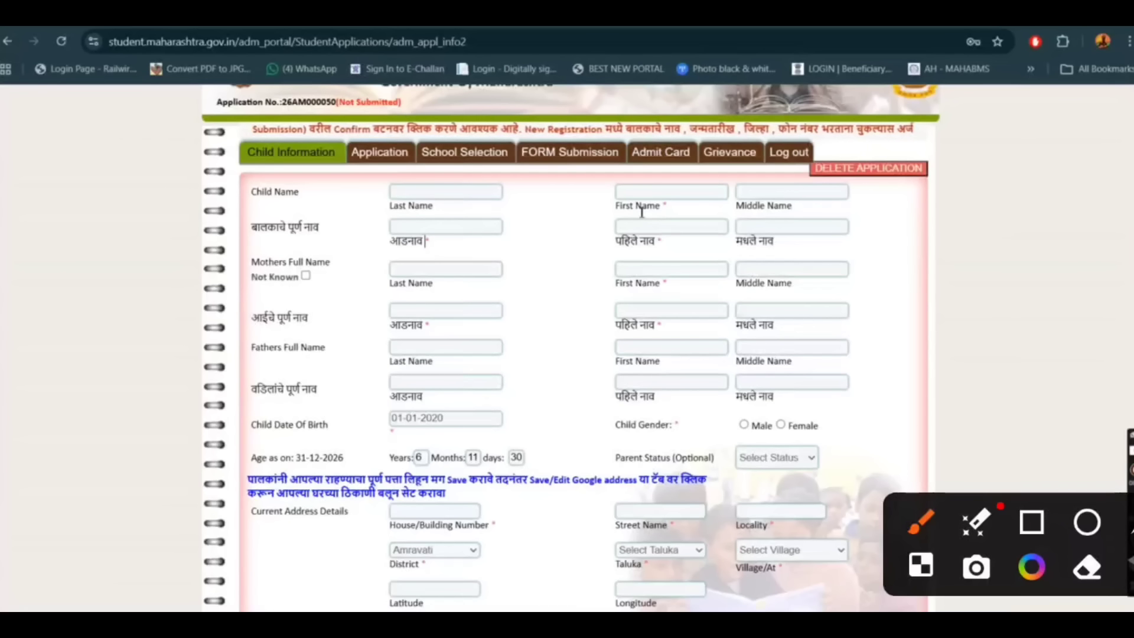
Enter the child's first name in English in the Child Name row.
drag(388, 167, 402, 166)
click(676, 174)
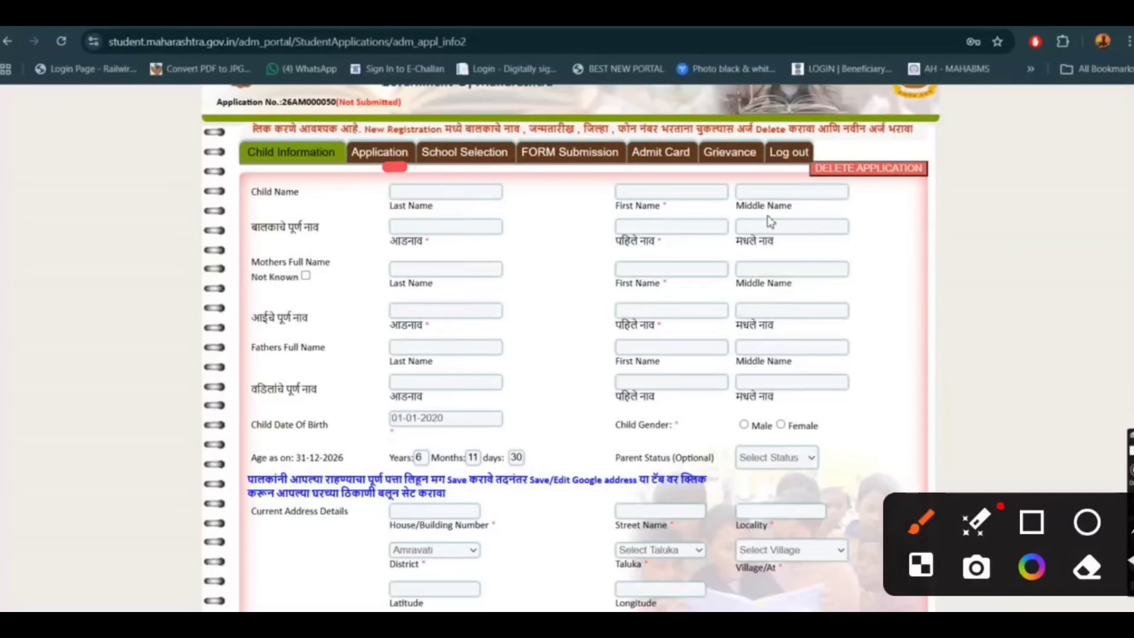
click(405, 227)
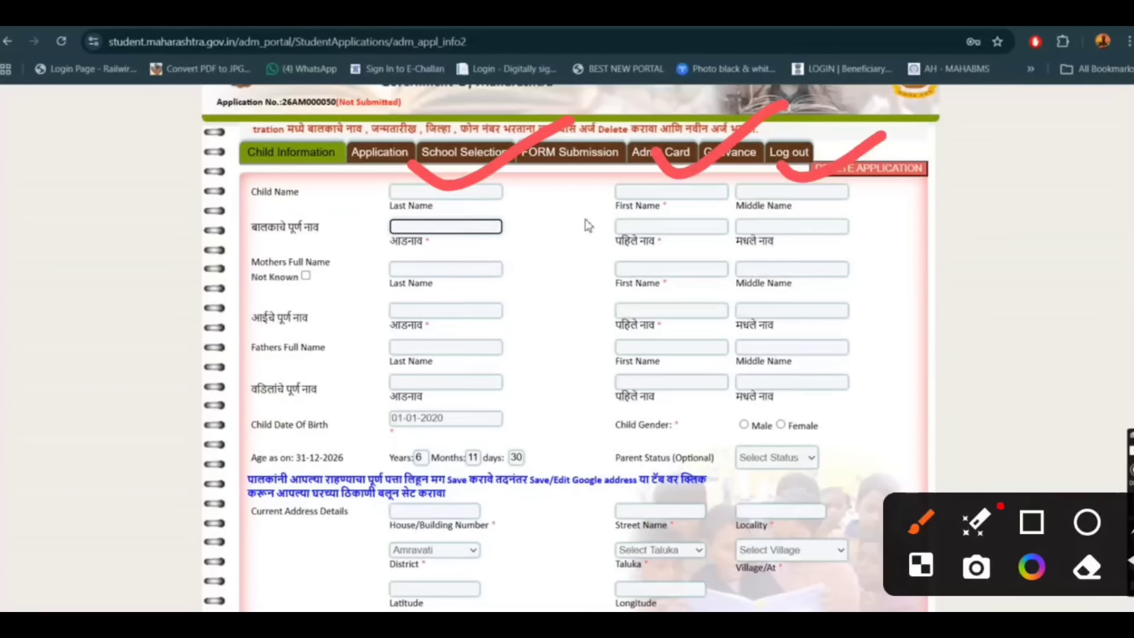
click(652, 194)
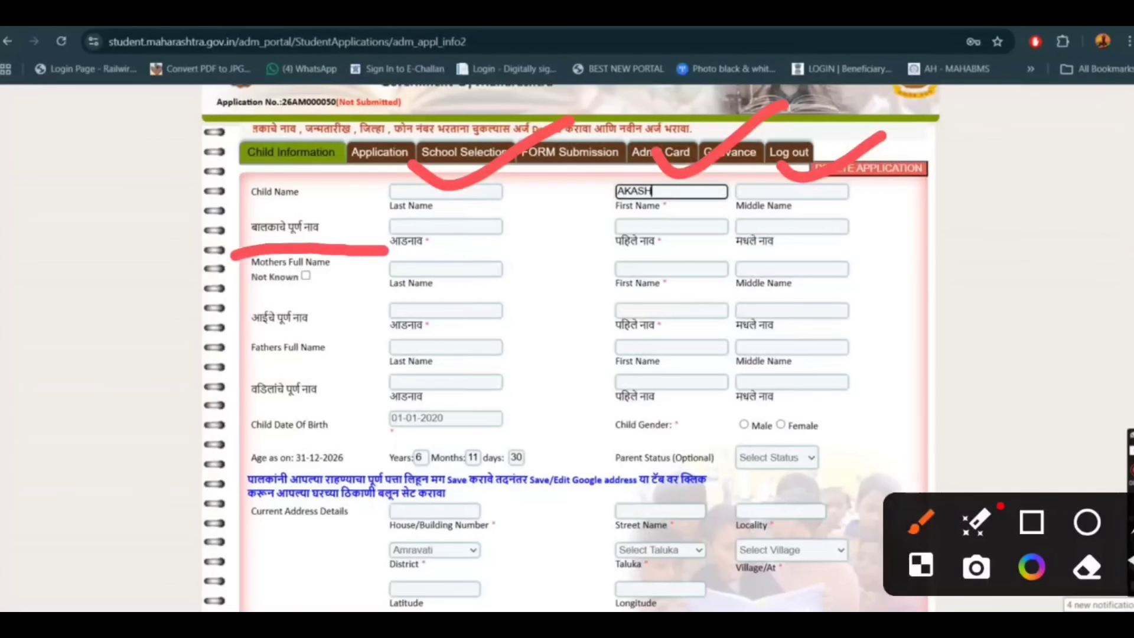
key(Tab)
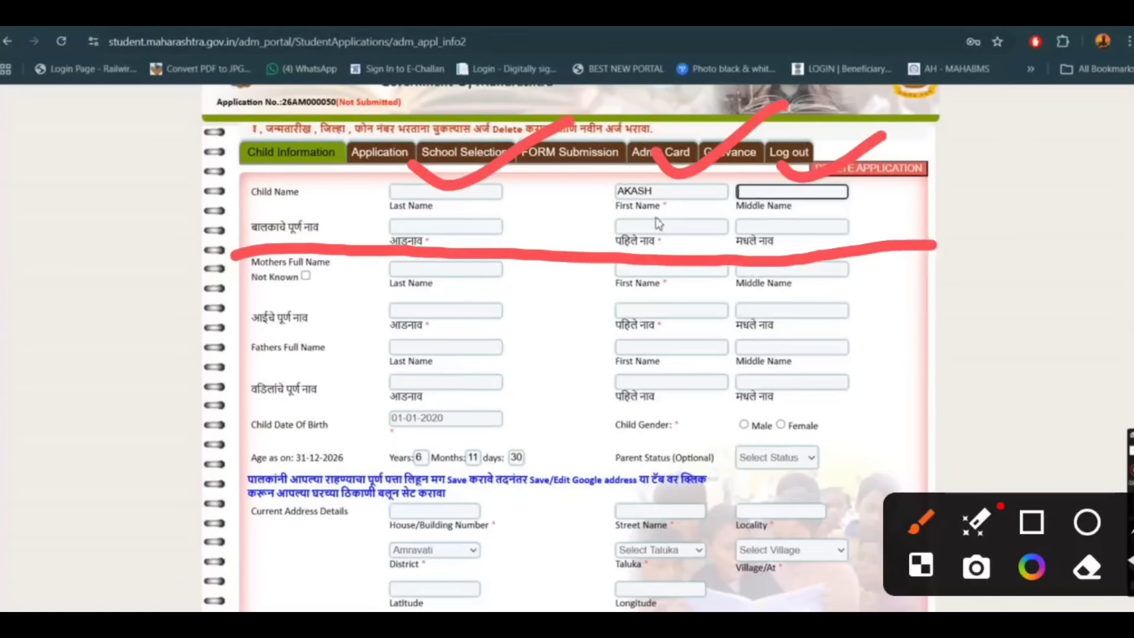
click(657, 225)
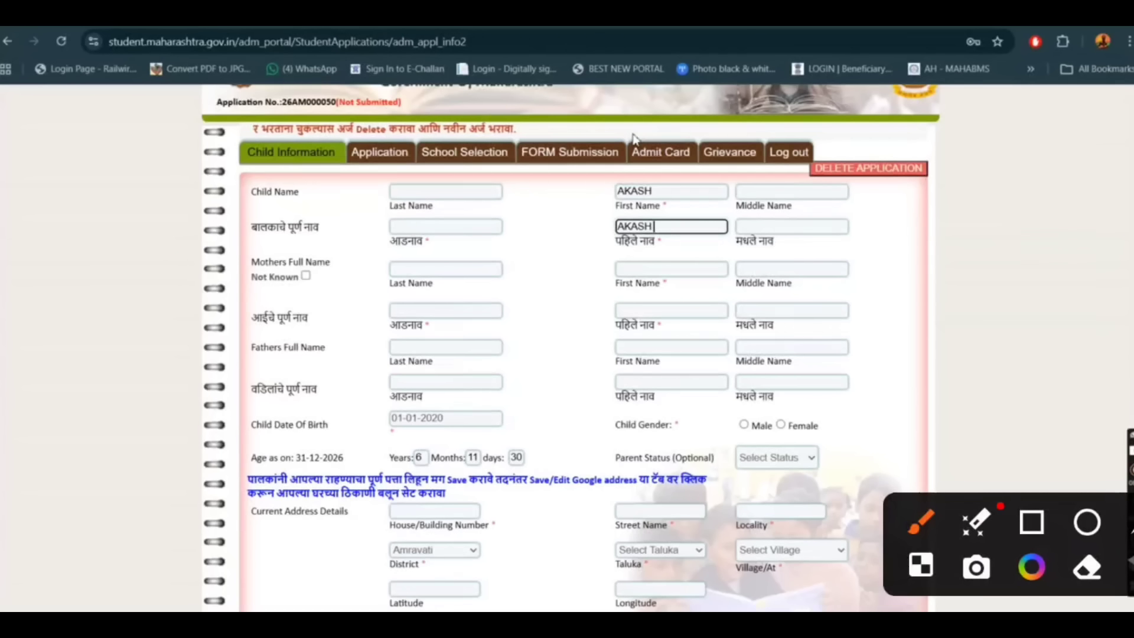
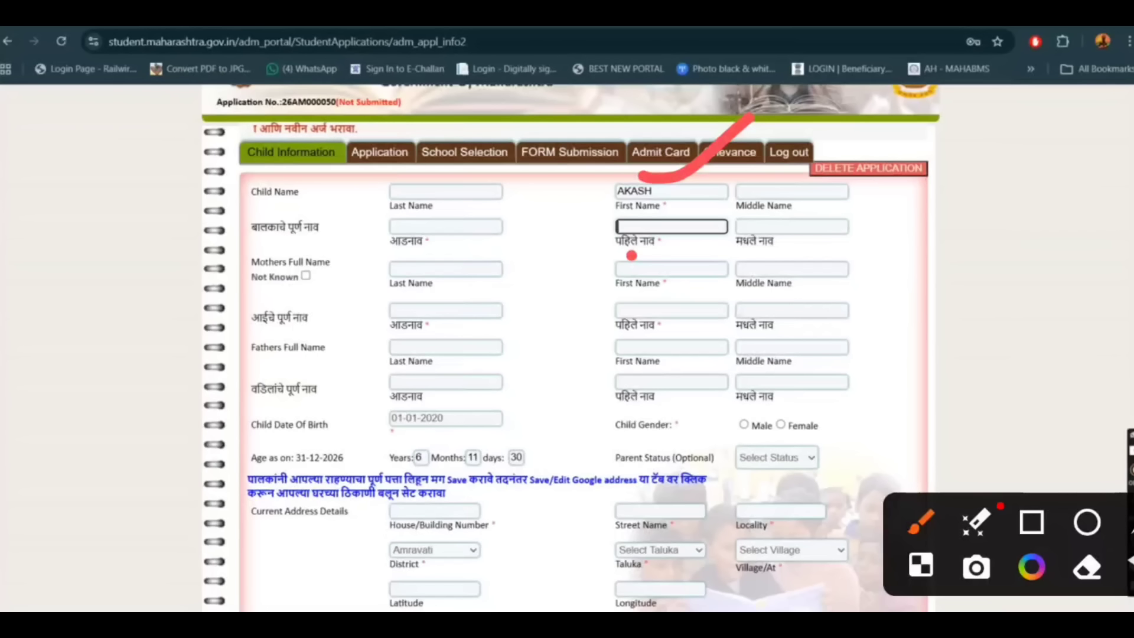
Open a new browser tab and search Google for "english to marathi".
key(ctrl+t)
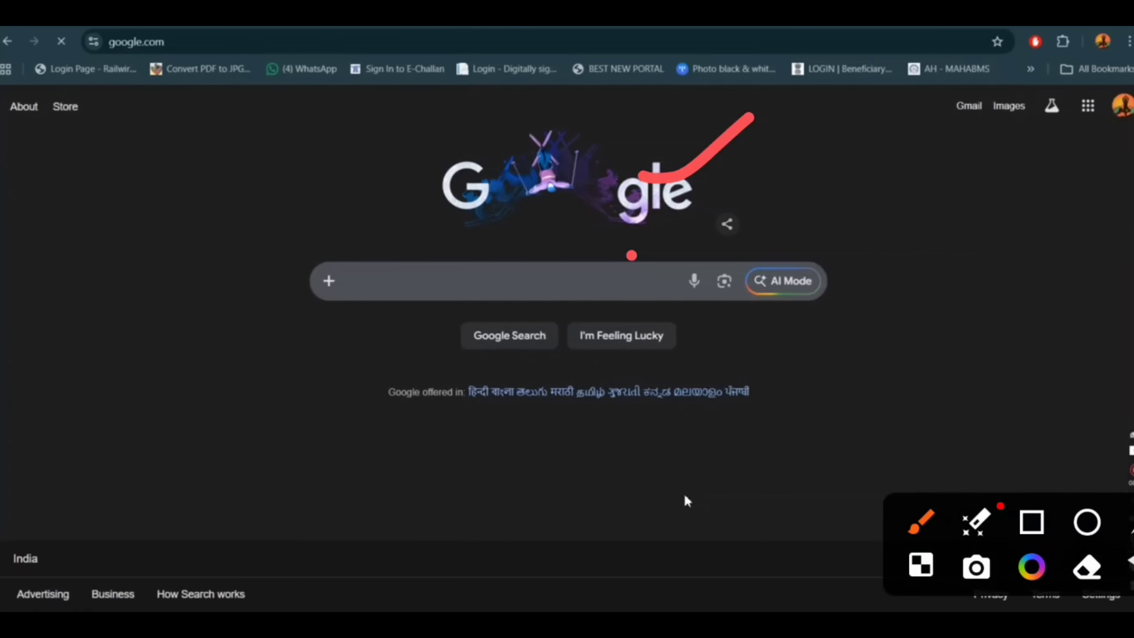
text(ENGLISH)
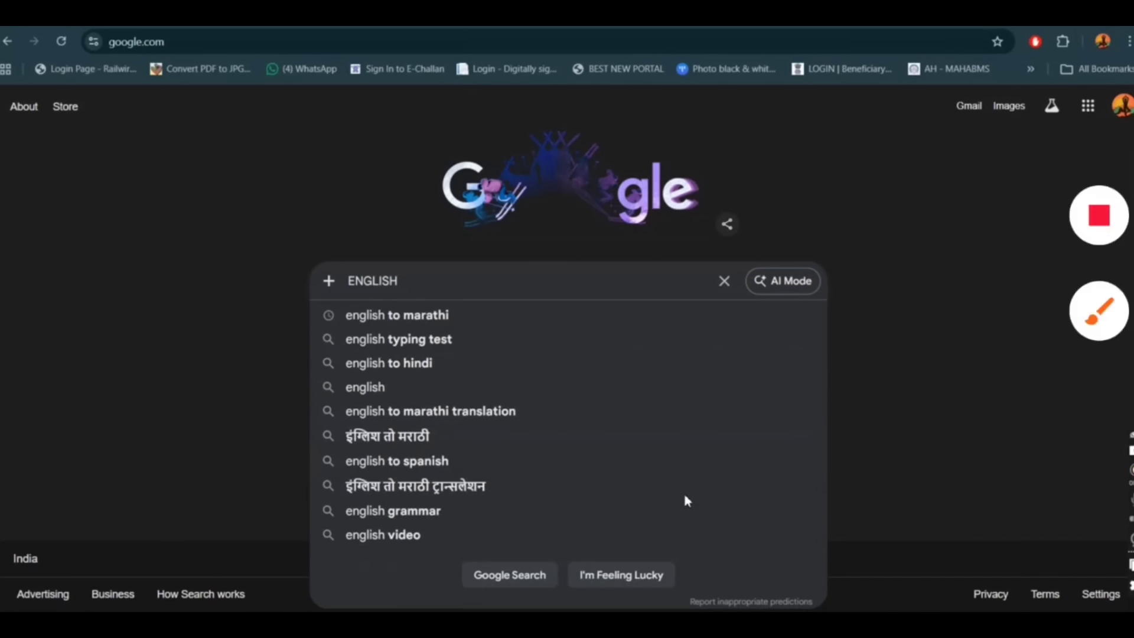
key(Down)
key(Return)
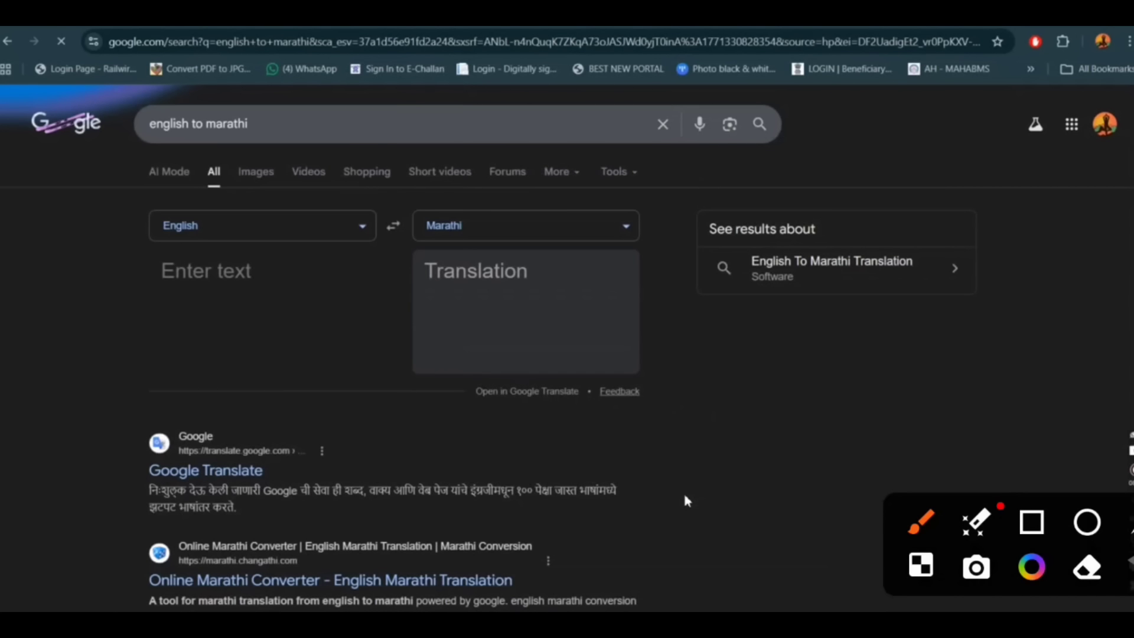
Translate the child's first name into Marathi and paste the translation into the child's Marathi first name field on the application form.
click(229, 284)
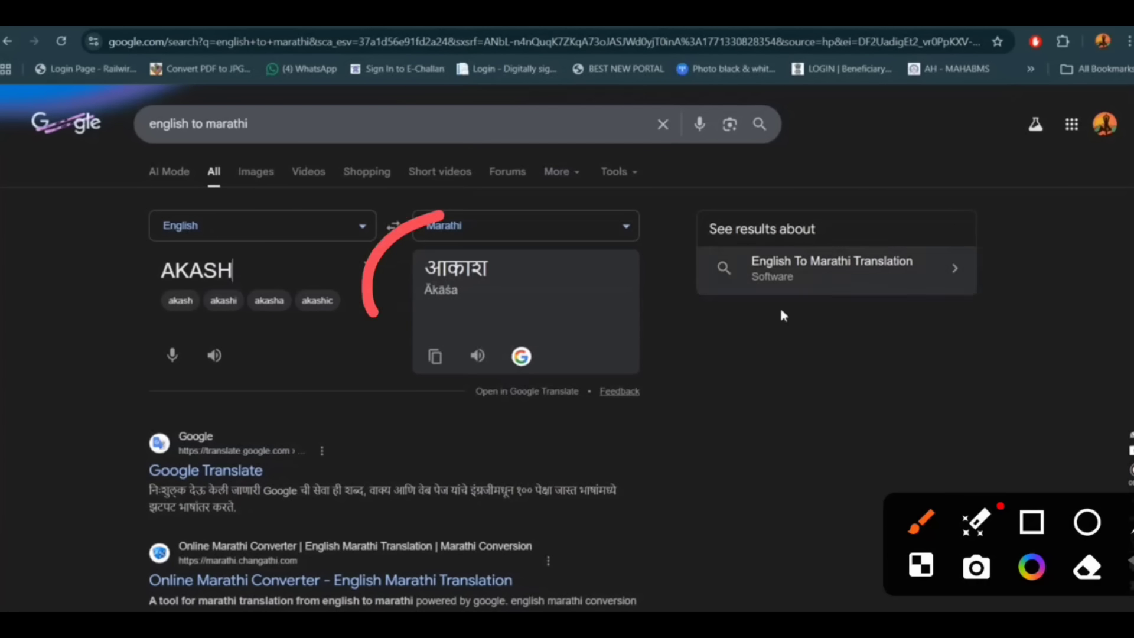
click(434, 358)
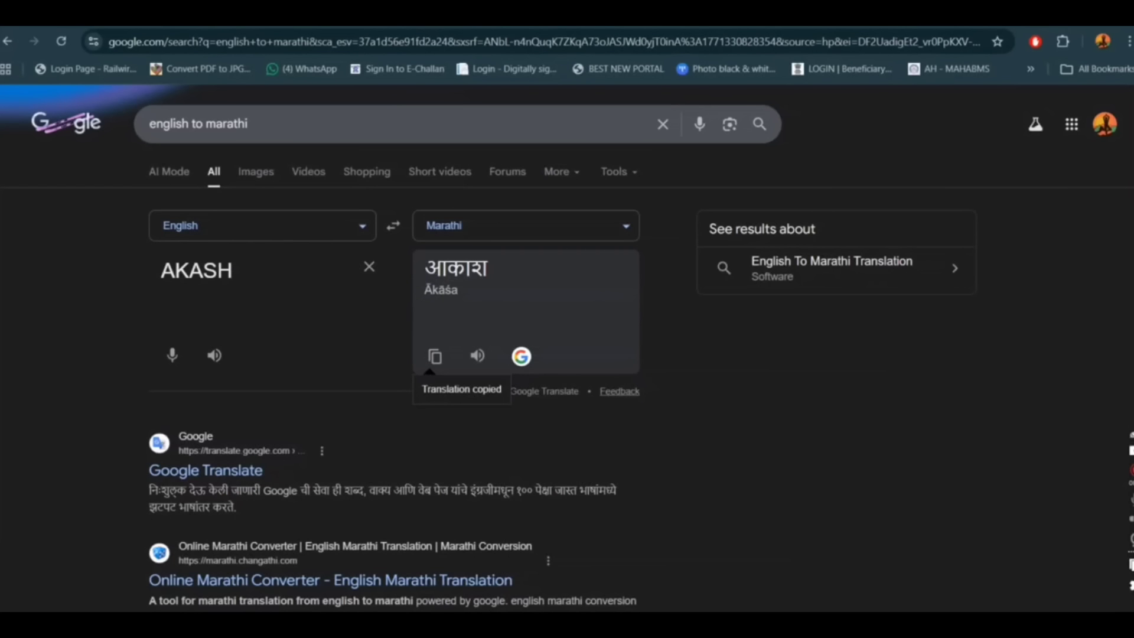
key(ctrl+Tab)
click(650, 227)
key(ctrl+v)
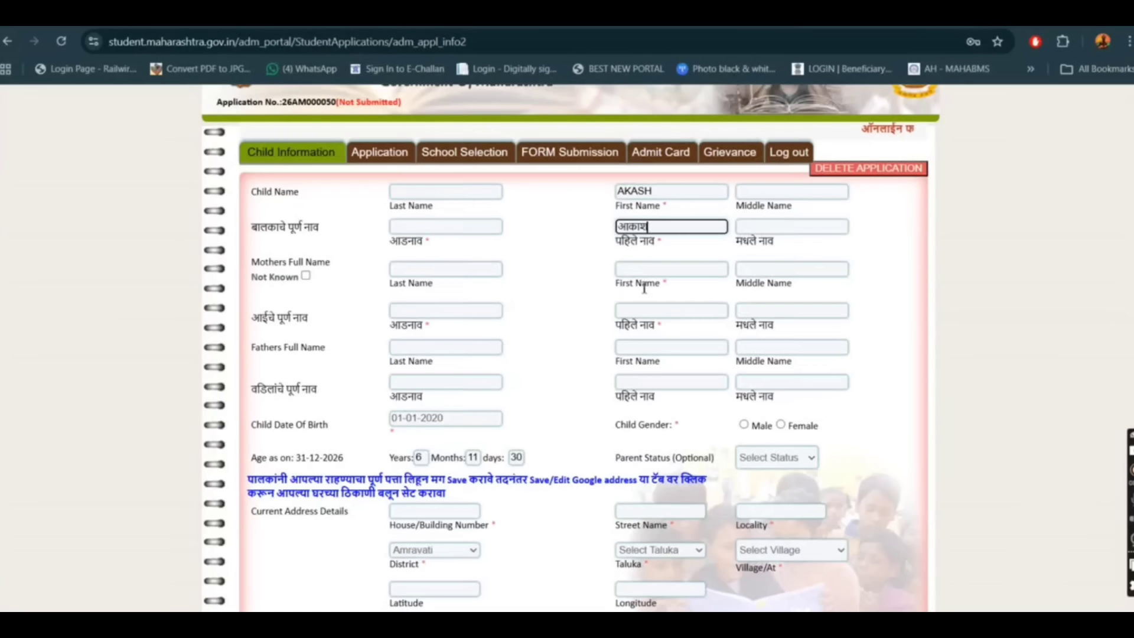
click(567, 275)
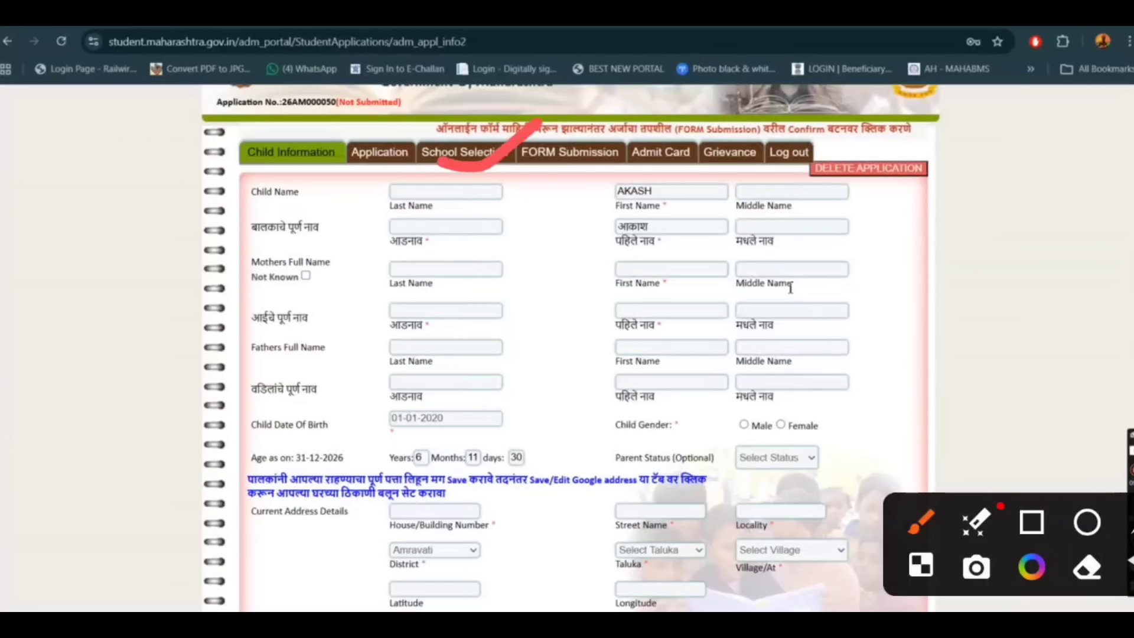
drag(649, 171, 762, 98)
drag(484, 234, 522, 208)
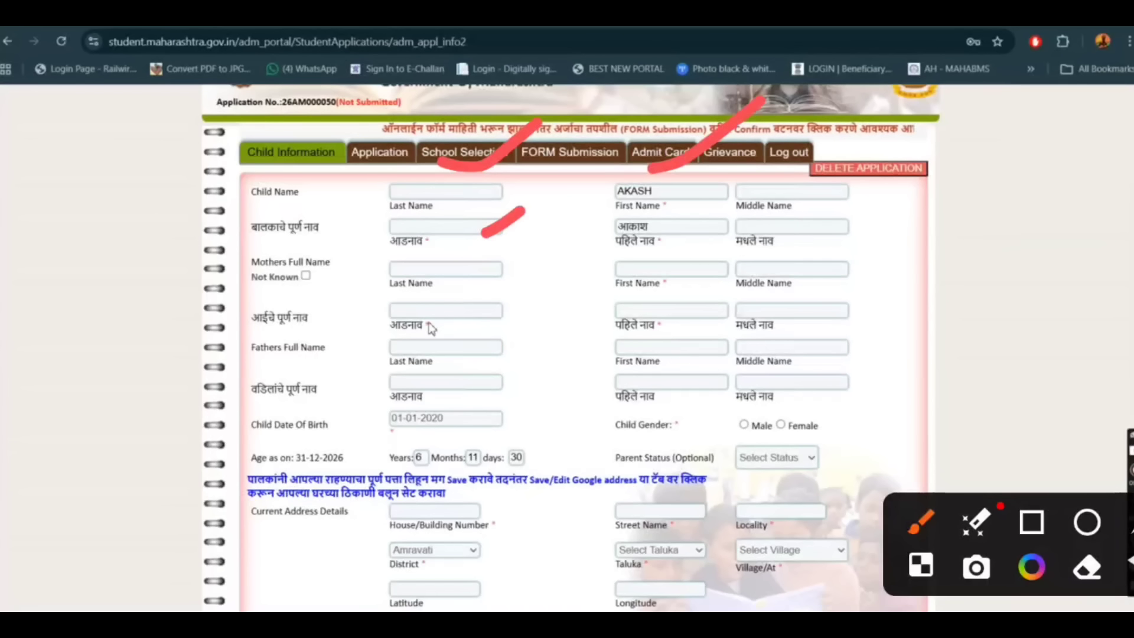
drag(576, 240, 640, 218)
drag(770, 168, 912, 98)
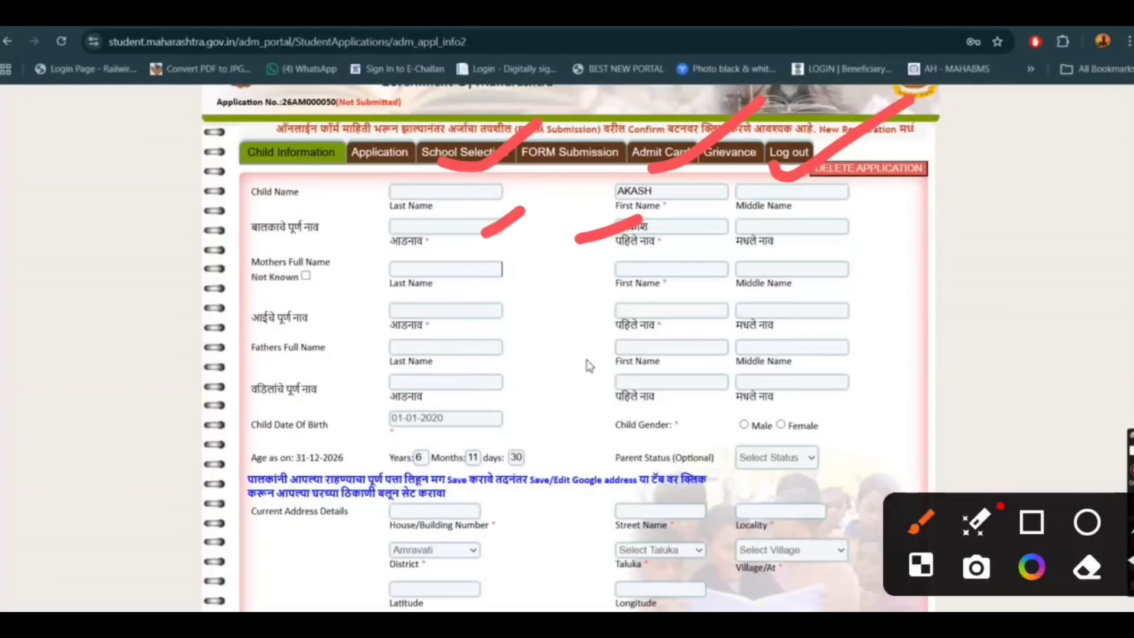
drag(865, 232, 961, 183)
mouse_move(180, 284)
mouse_down()
mouse_move(244, 273)
mouse_move(224, 296)
mouse_up()
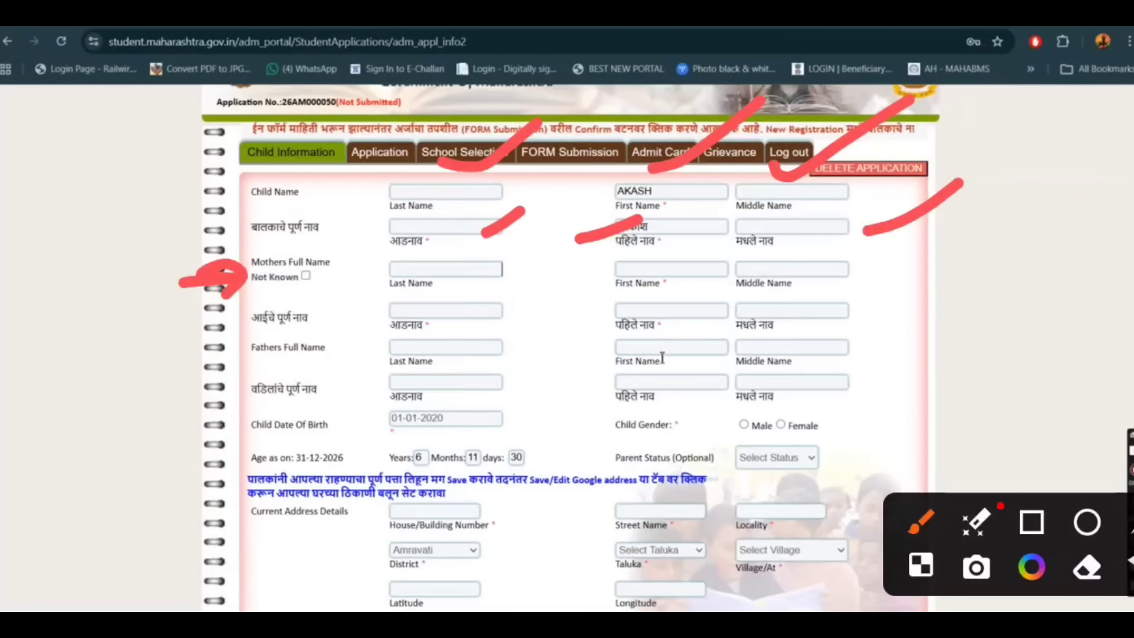
mouse_move(151, 353)
mouse_down()
mouse_move(219, 354)
mouse_move(183, 392)
mouse_up()
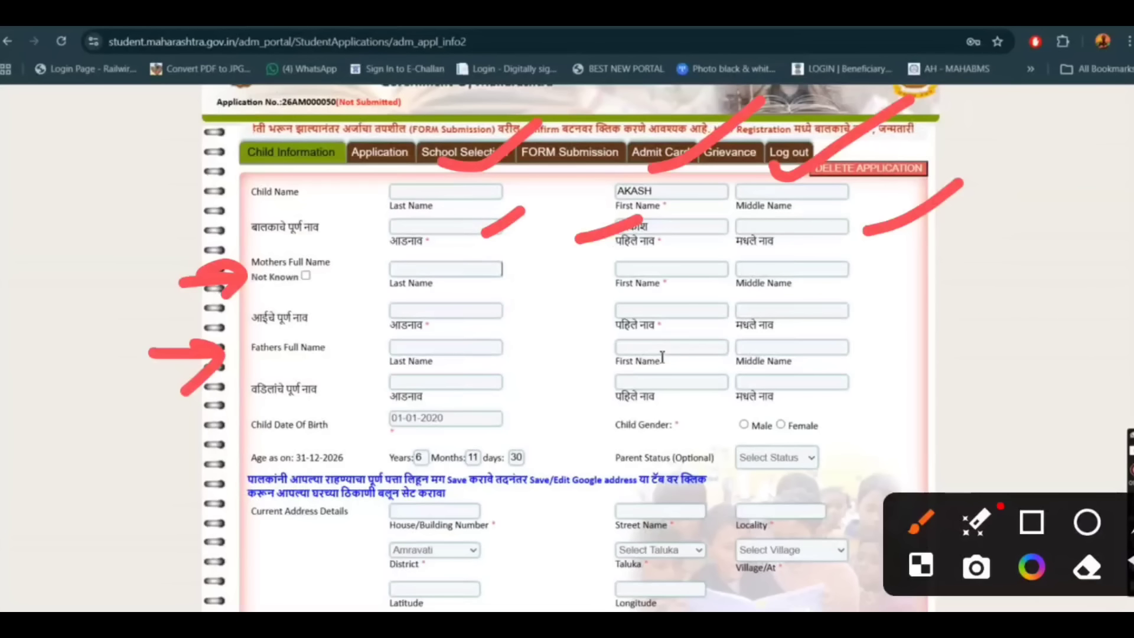
mouse_move(492, 254)
mouse_down()
mouse_move(503, 273)
mouse_move(566, 248)
mouse_up()
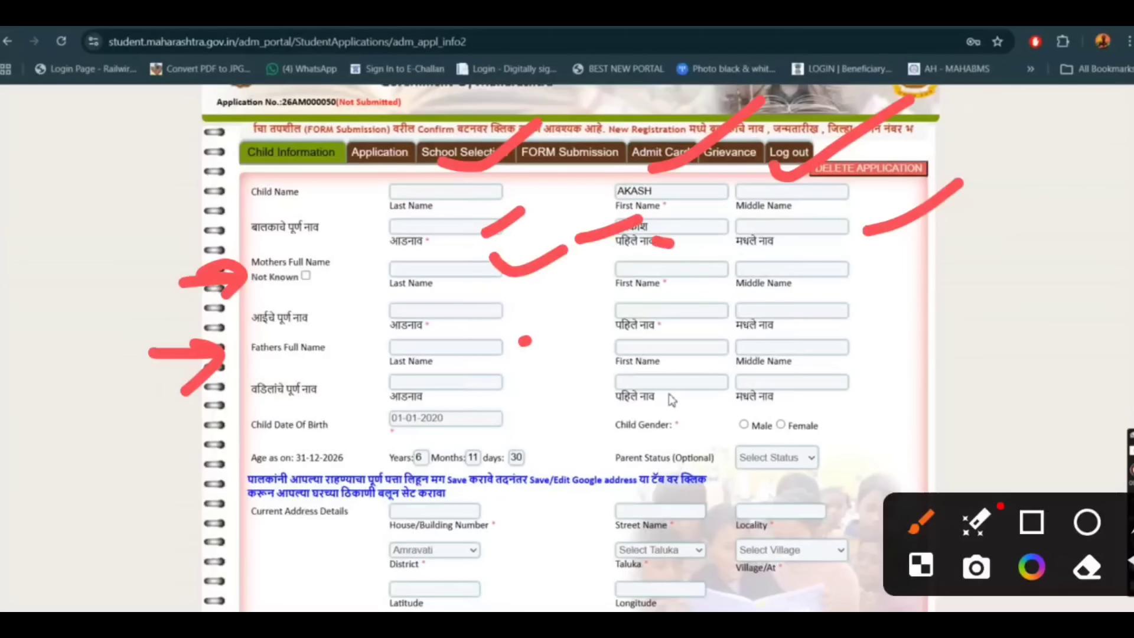
Return to the Google translation page, translate the father's first name into Marathi and copy the translation.
key(ctrl+Tab)
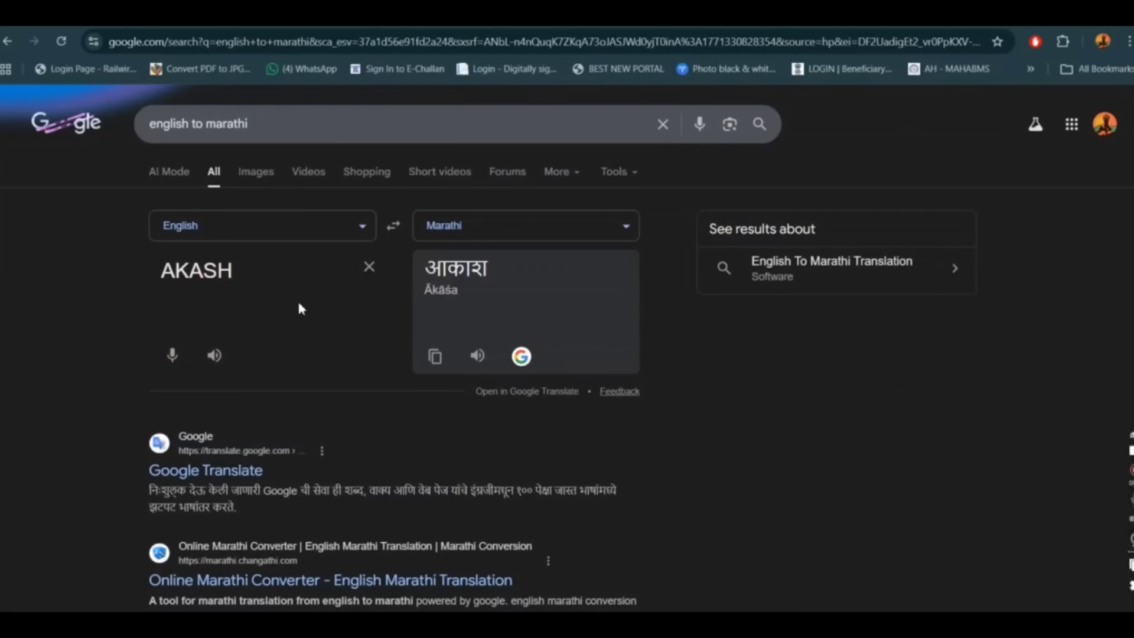
key(ctrl+a)
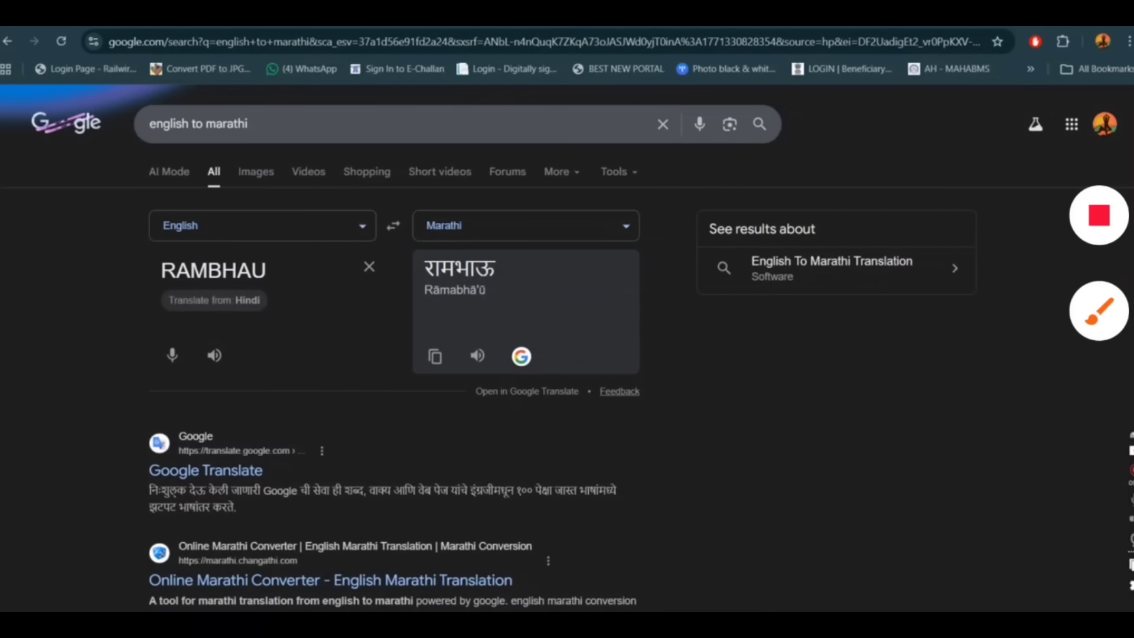
click(1099, 310)
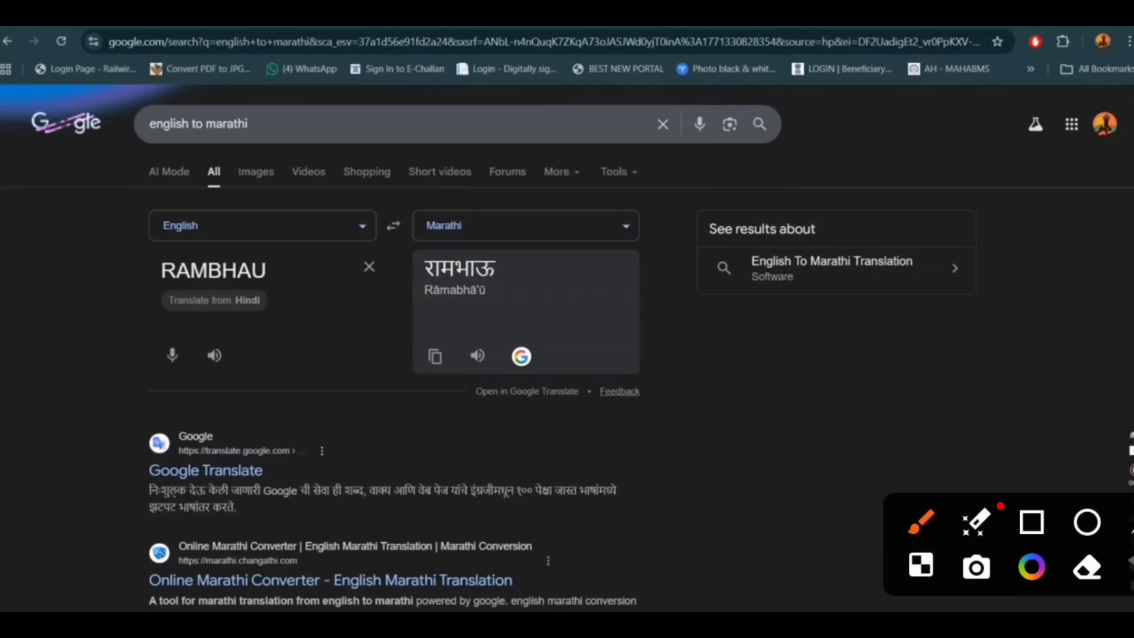
mouse_move(440, 326)
mouse_down()
mouse_move(448, 411)
mouse_move(384, 341)
mouse_up()
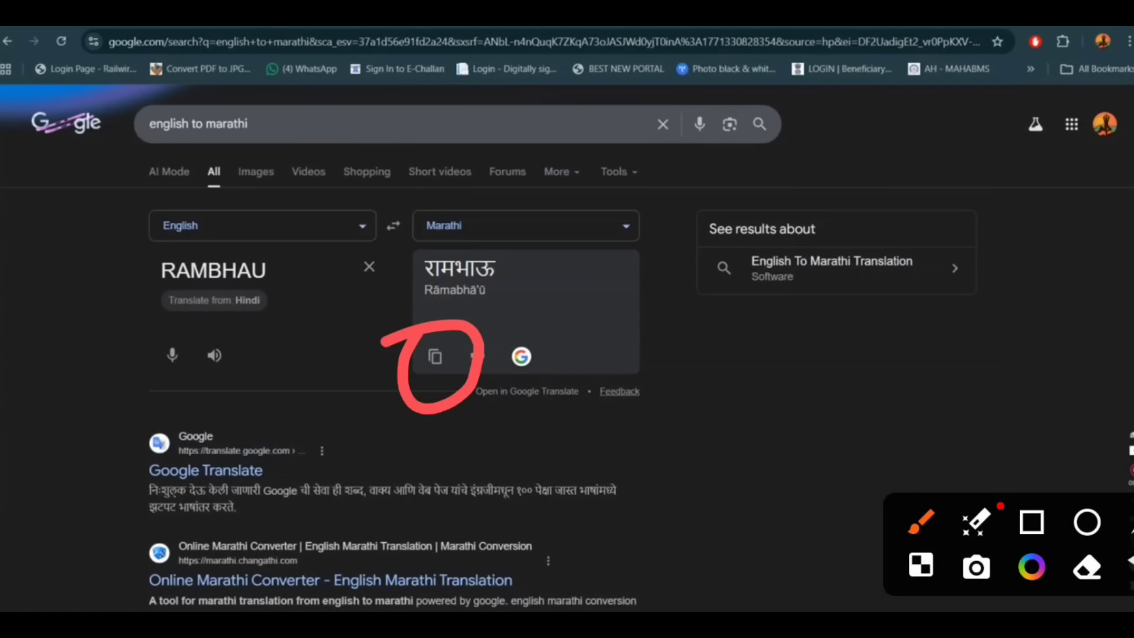
key(Escape)
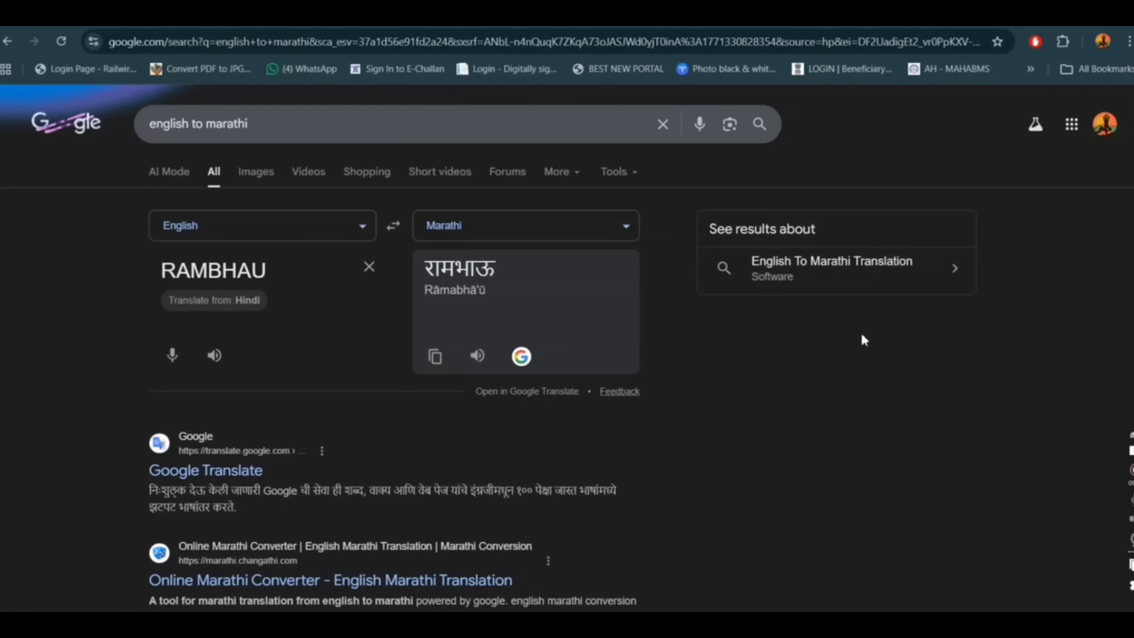
click(433, 358)
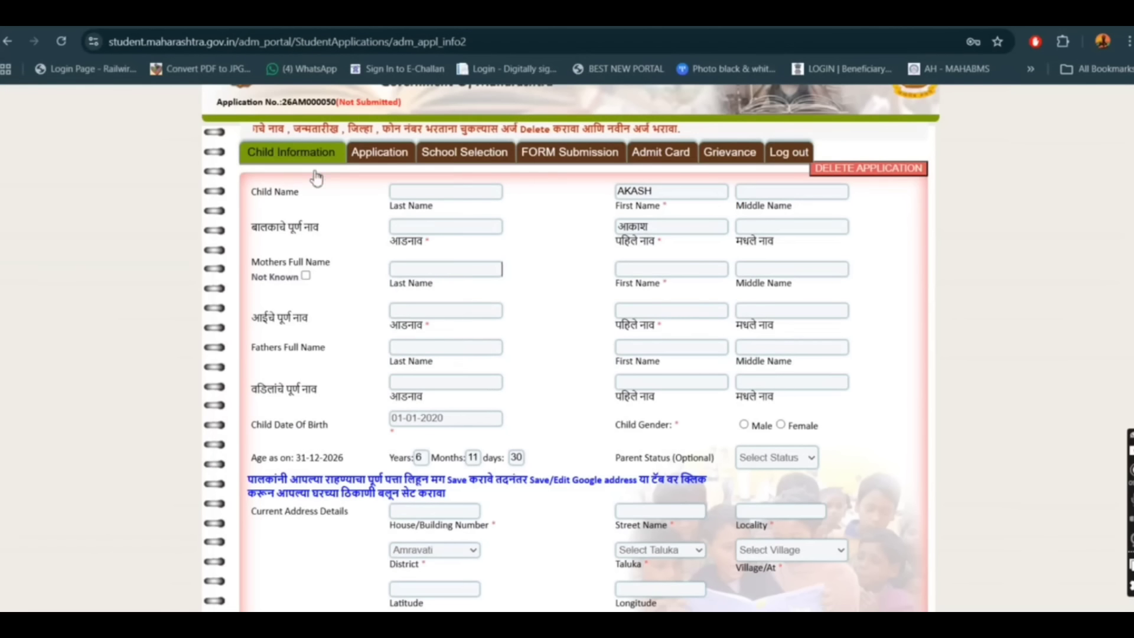
Try to paste the copied Marathi name into the father's first name field on the application form.
key(ctrl+Tab)
click(623, 348)
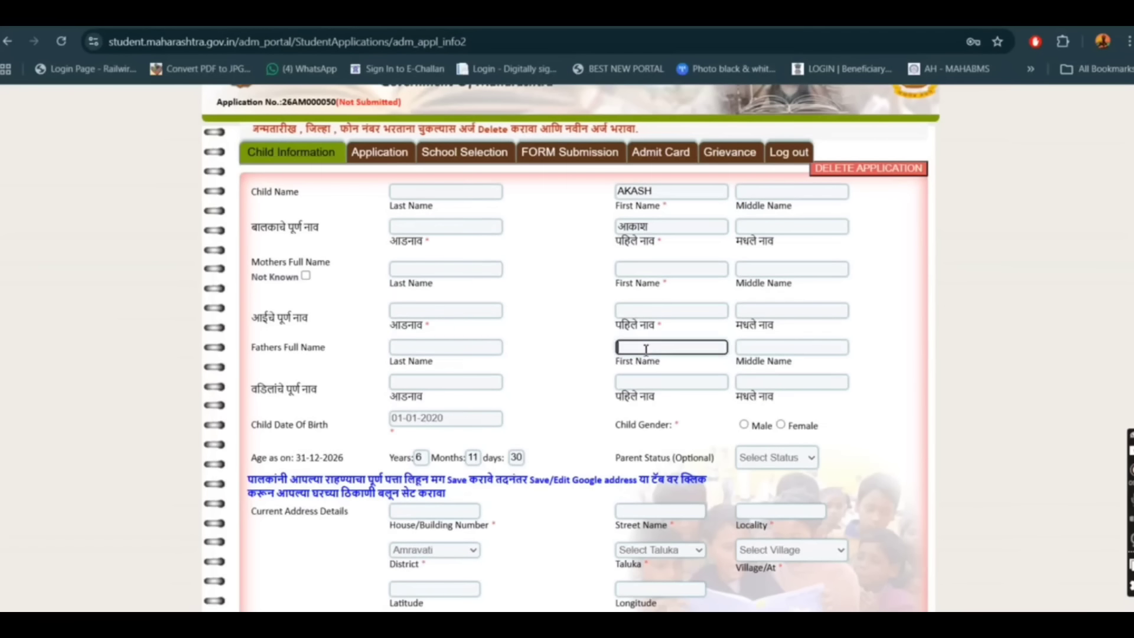
right_click(643, 348)
click(712, 408)
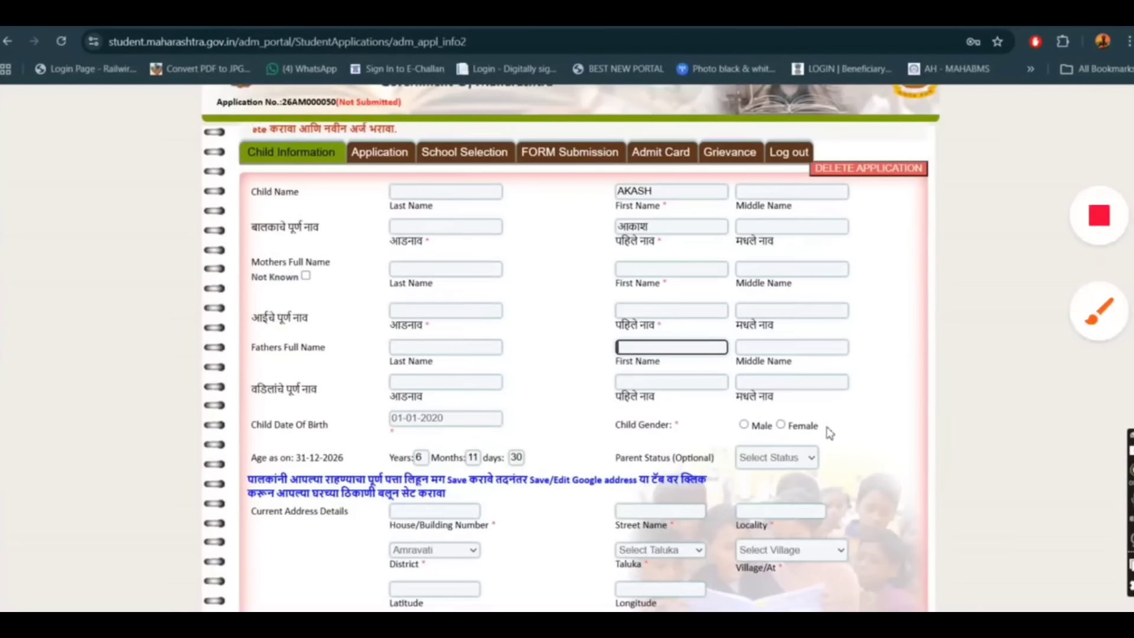
Set the child's gender to Male in the Child Information form.
drag(125, 344, 208, 329)
scroll(594, 408, down, 1)
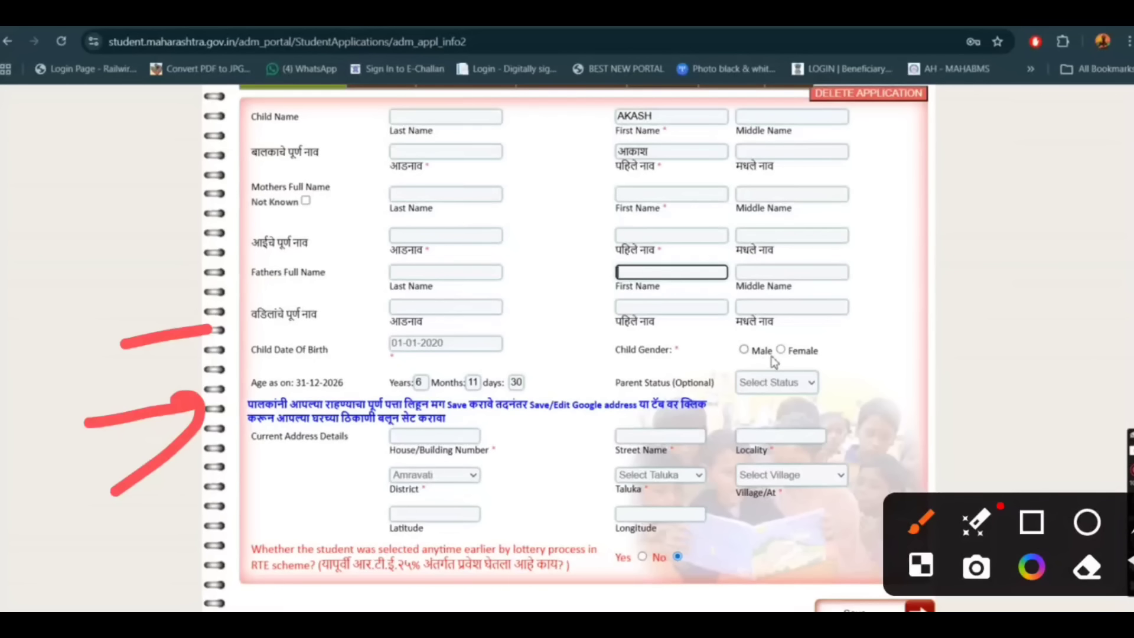
click(745, 350)
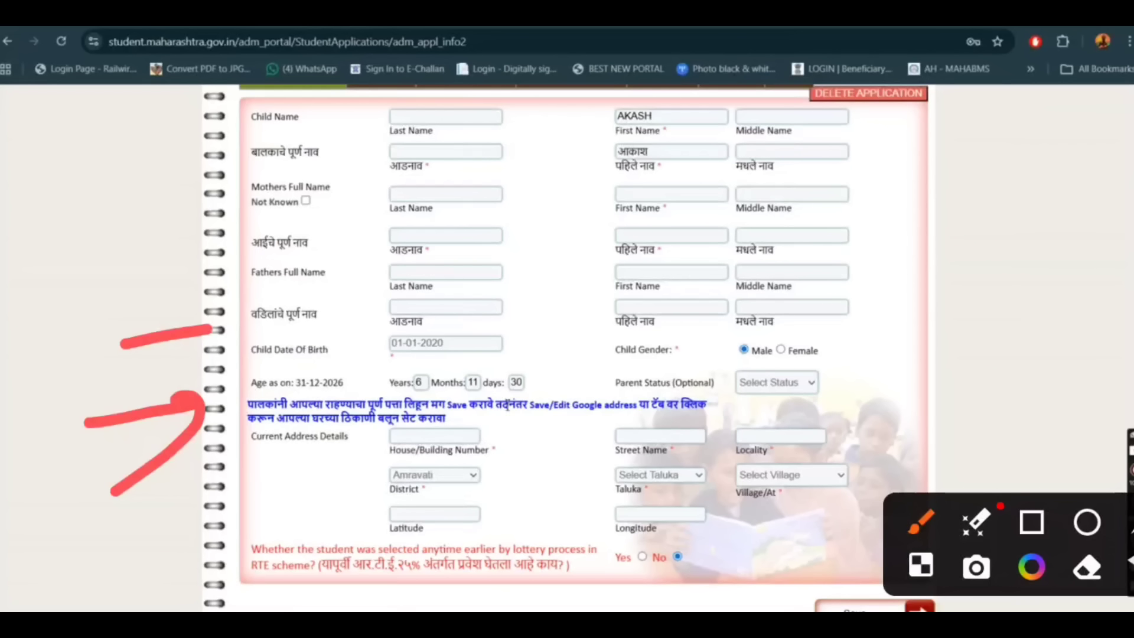
drag(452, 341, 528, 323)
drag(571, 358, 624, 354)
drag(797, 339, 880, 329)
Set the optional Parent Status to General.
click(815, 385)
drag(376, 388, 637, 367)
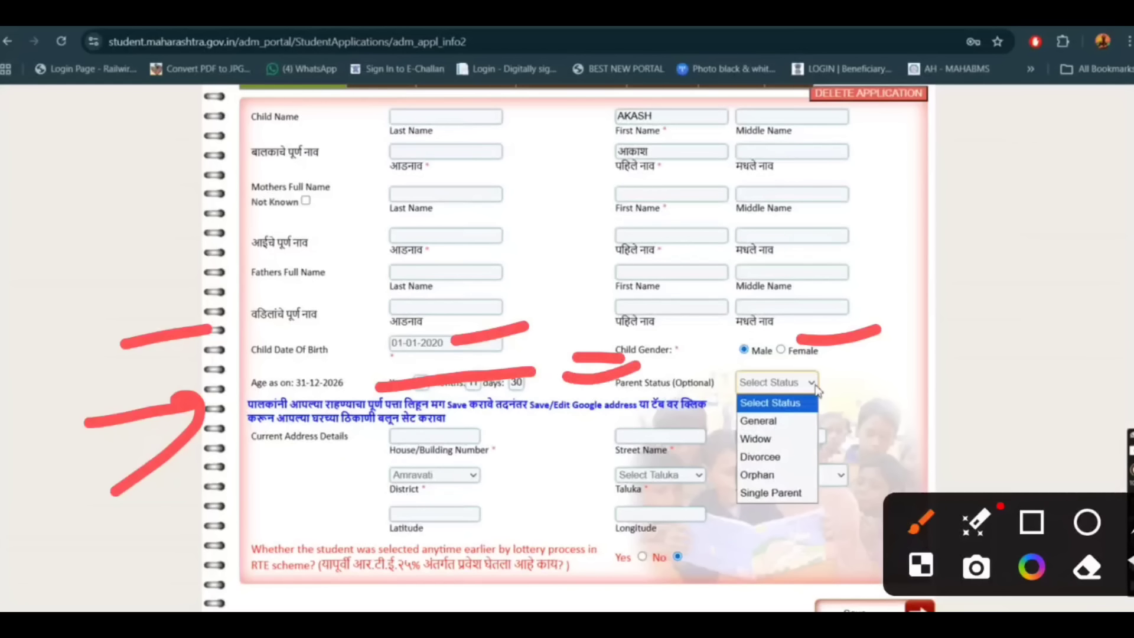
key(Escape)
click(1113, 303)
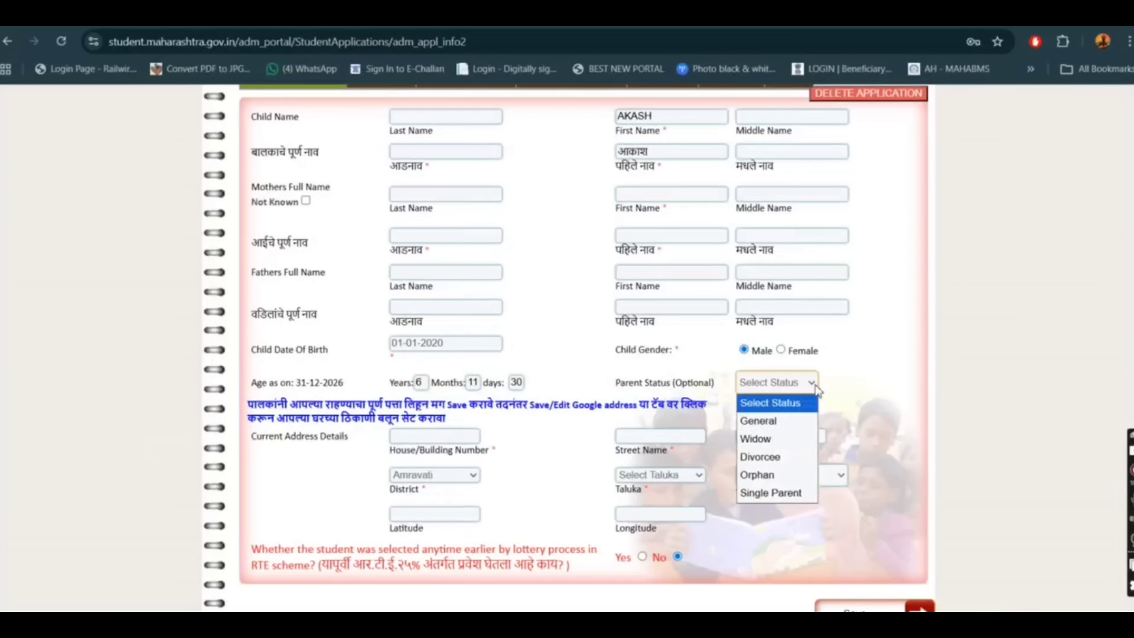
drag(815, 411, 870, 401)
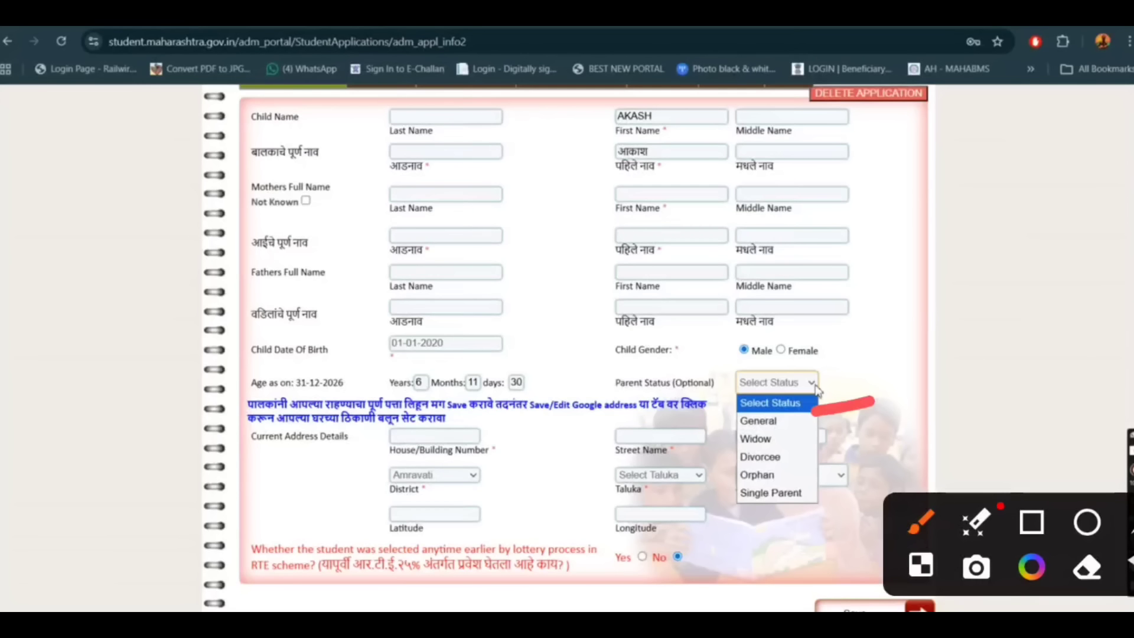
drag(833, 440, 886, 435)
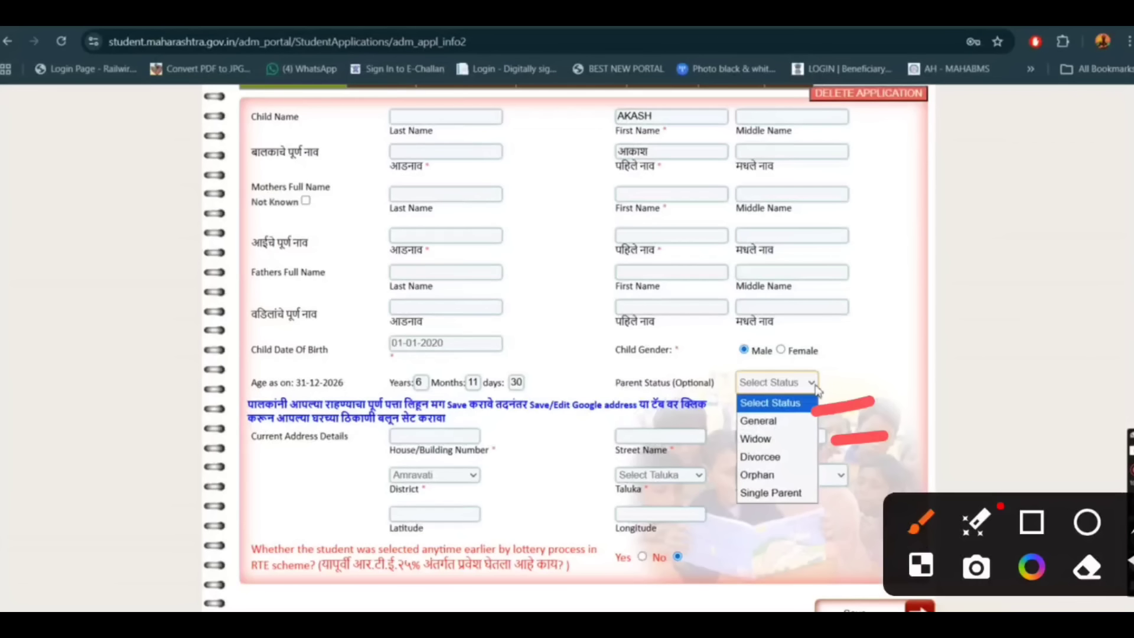
click(762, 420)
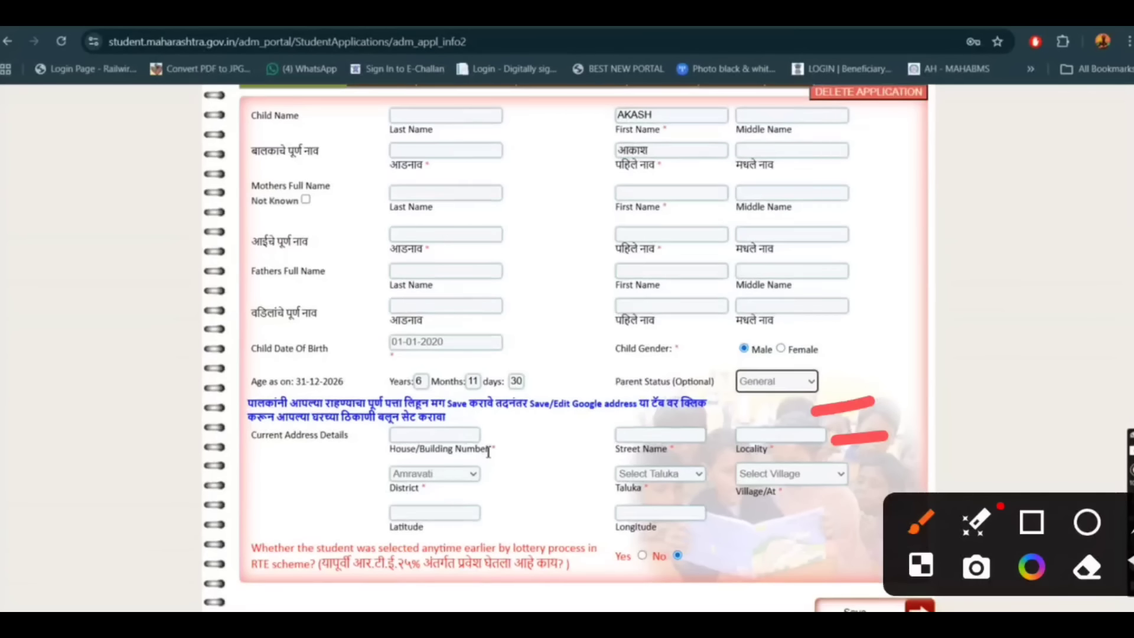
scroll(487, 457, down, 2)
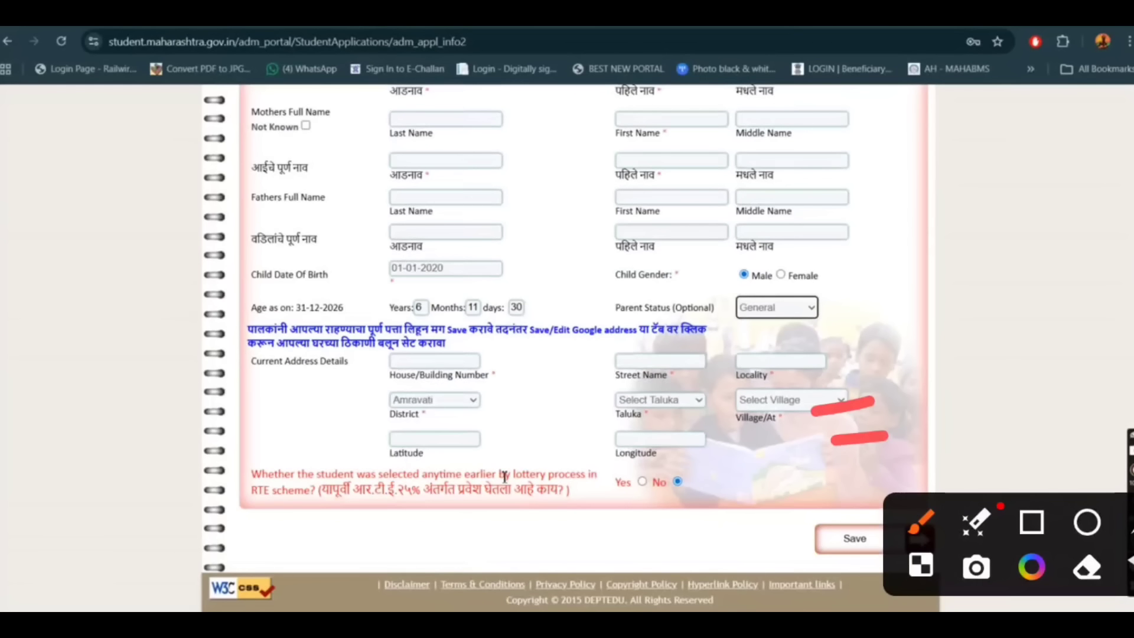
Start the current address details at the house/building number field.
scroll(493, 461, up, 2)
click(469, 435)
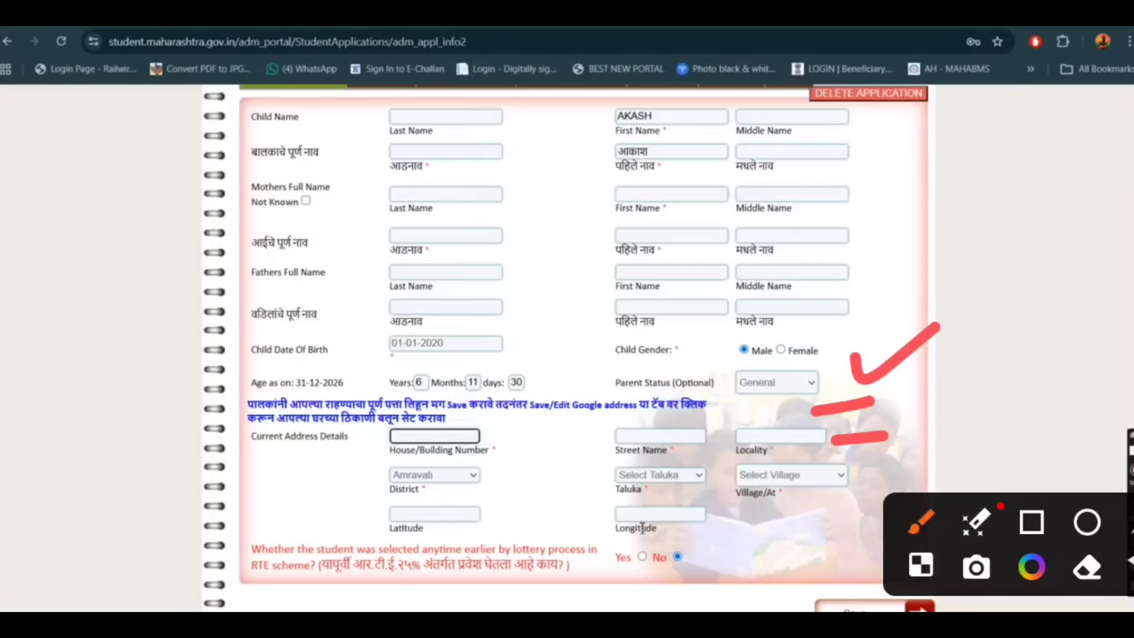
drag(261, 490, 356, 454)
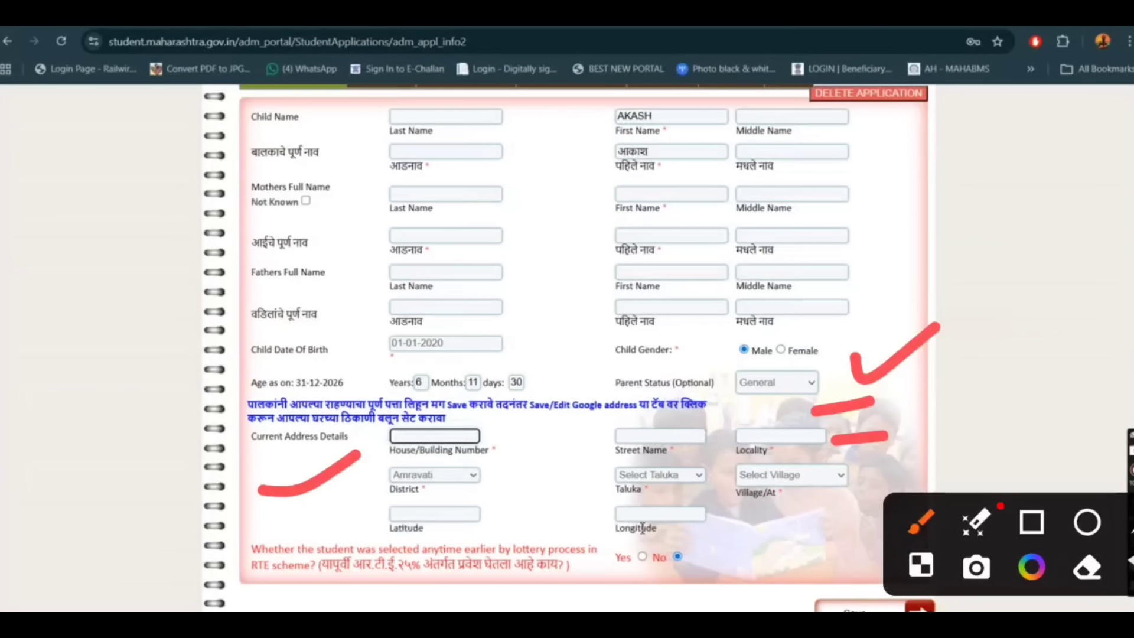
mouse_move(363, 407)
mouse_down()
mouse_move(647, 383)
mouse_move(885, 484)
mouse_move(328, 467)
mouse_move(342, 381)
mouse_up()
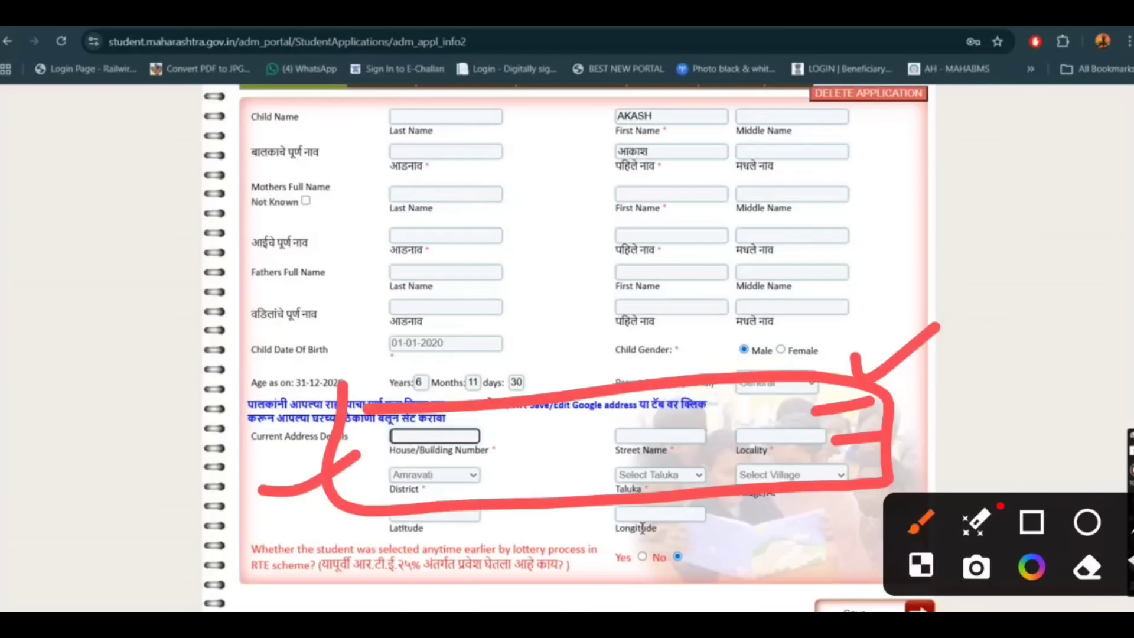
click(1131, 526)
click(1098, 217)
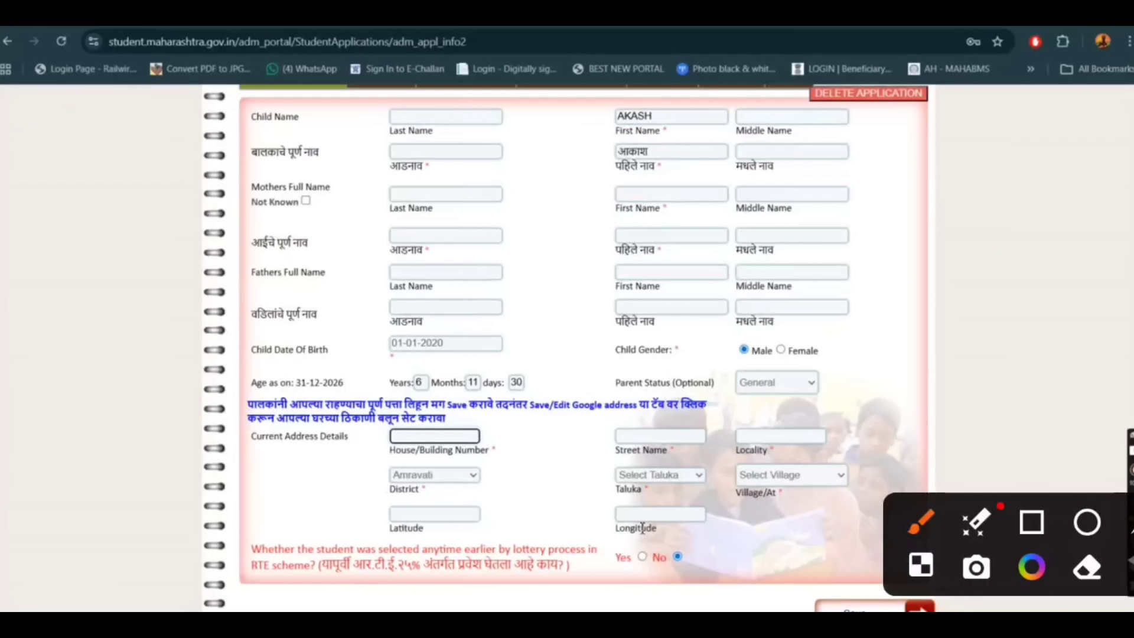
drag(466, 415, 539, 396)
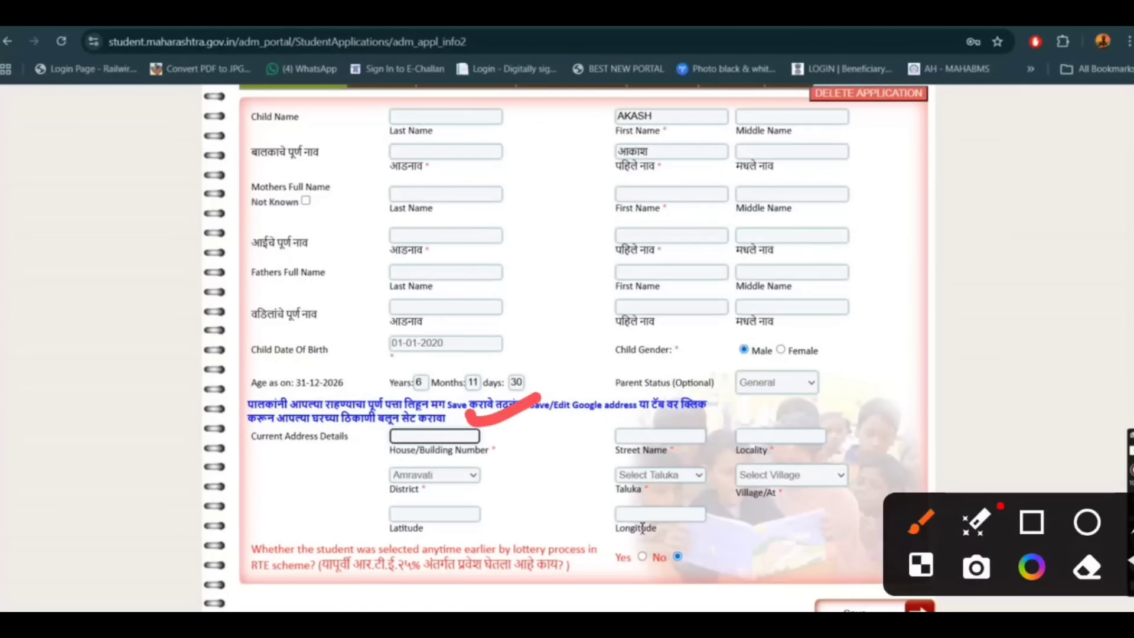
drag(639, 403, 732, 354)
drag(811, 392, 898, 353)
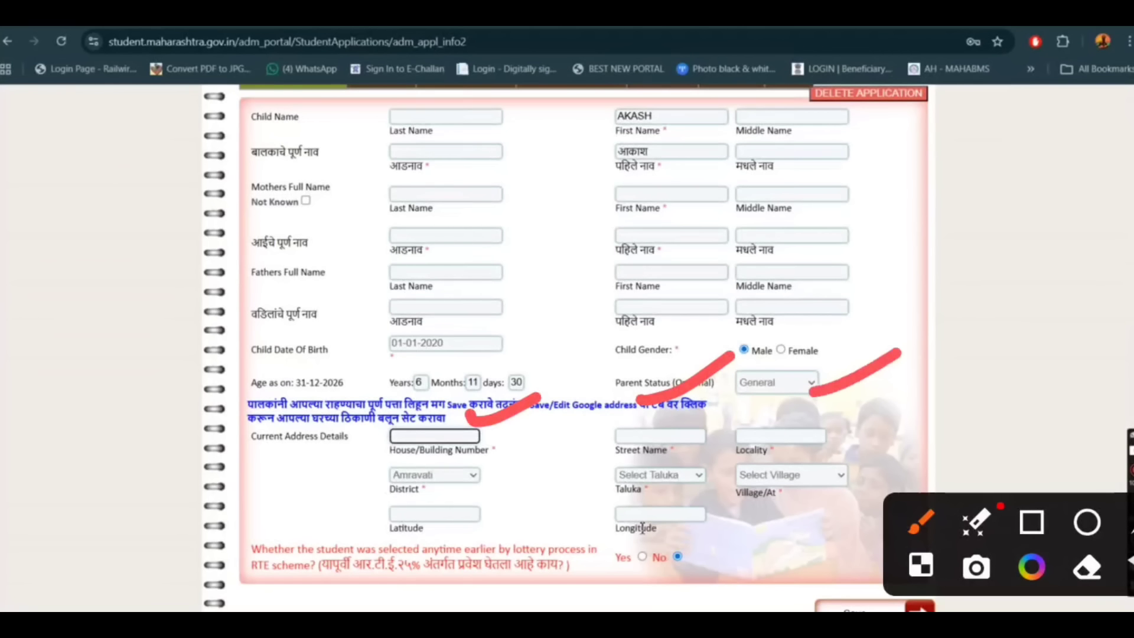
drag(320, 475, 376, 466)
drag(572, 494, 634, 484)
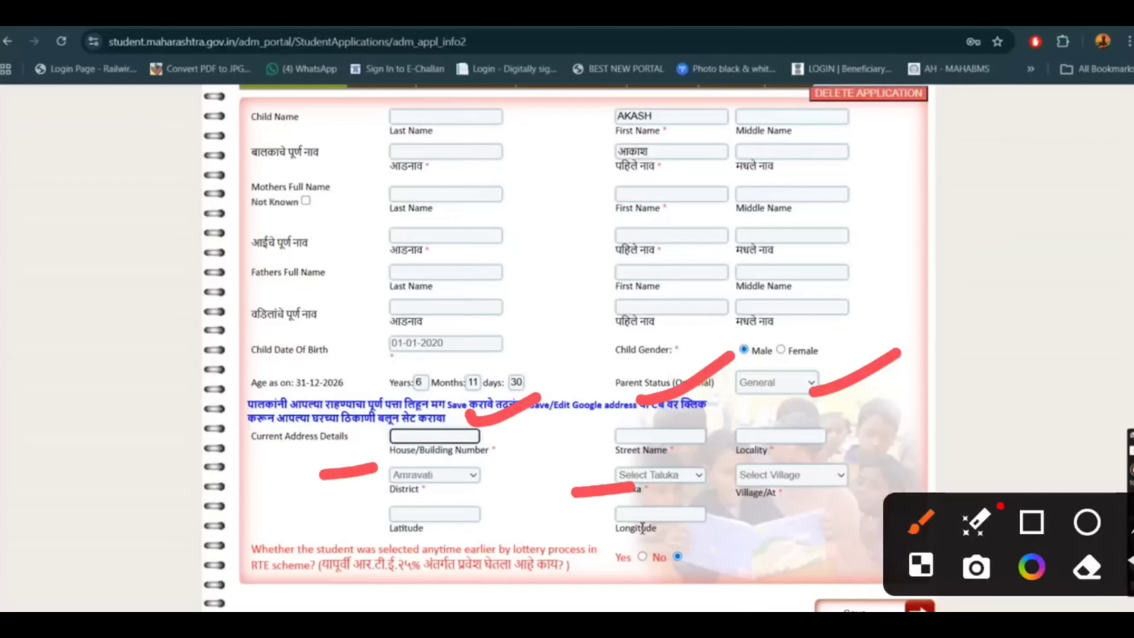
mouse_move(735, 507)
mouse_down()
mouse_move(802, 521)
mouse_move(738, 503)
mouse_up()
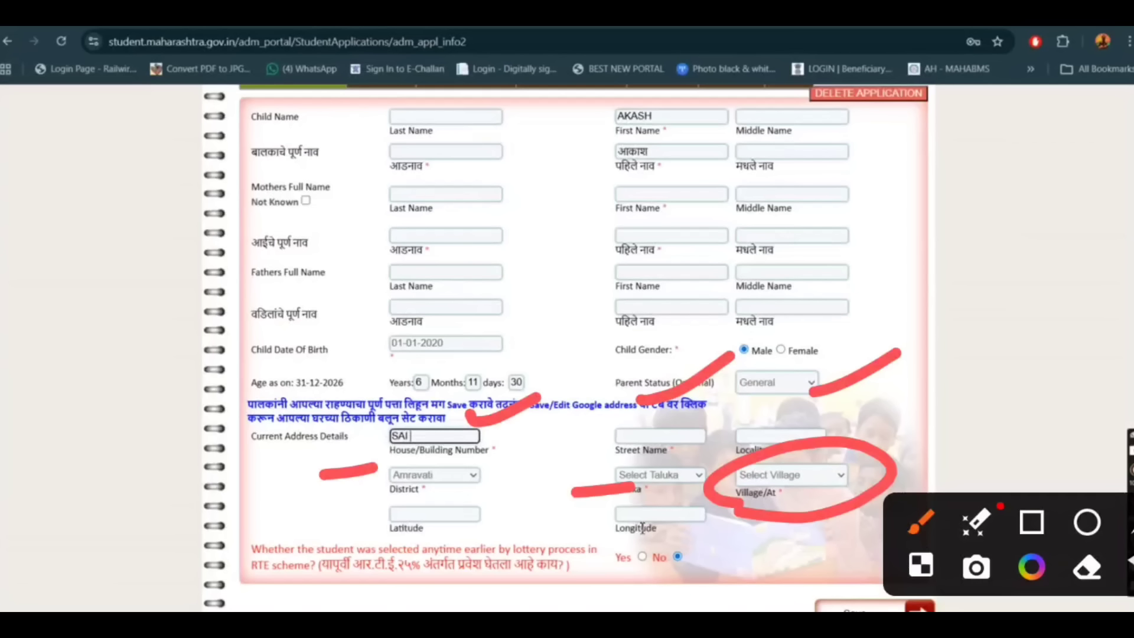
Fill in the current address with its house/building number, street name and locality, and choose the taluka and village.
key(Tab)
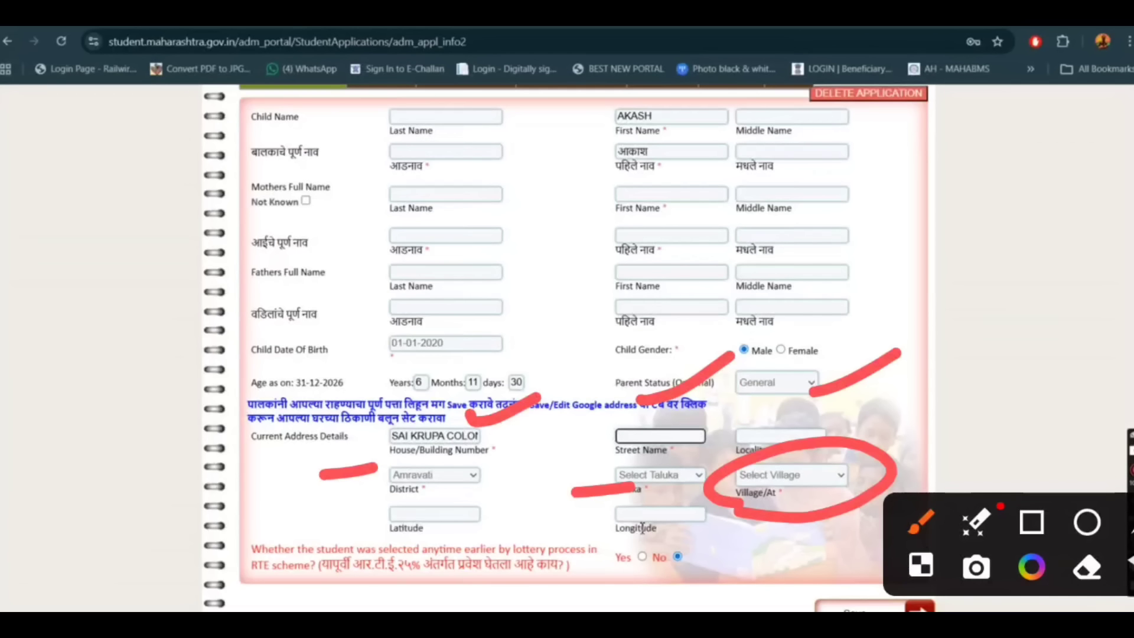
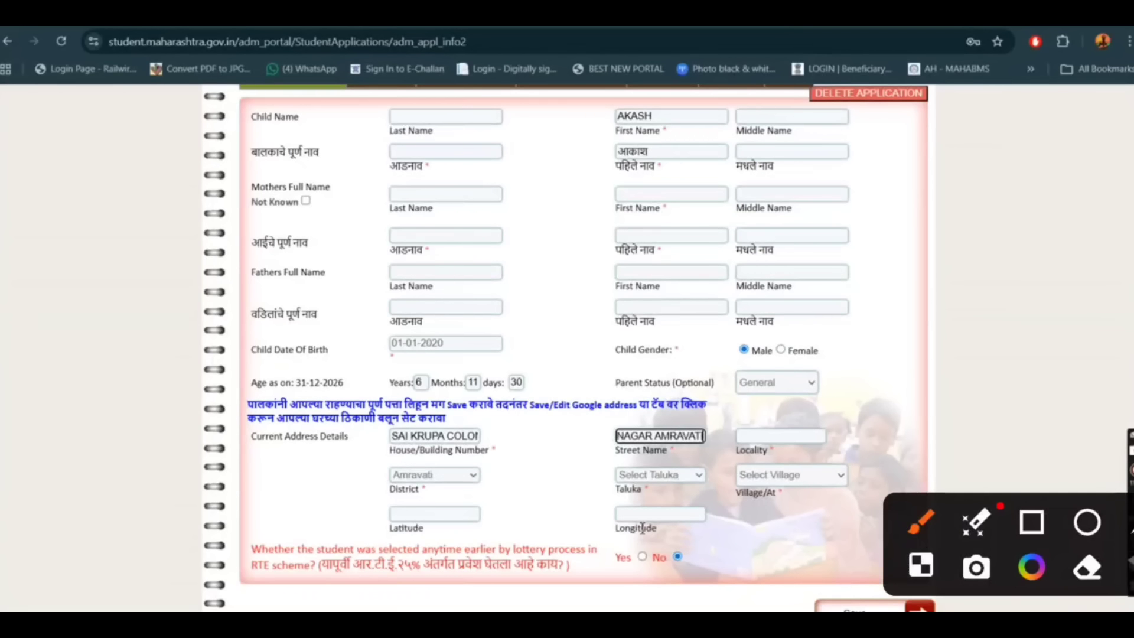
key(Tab)
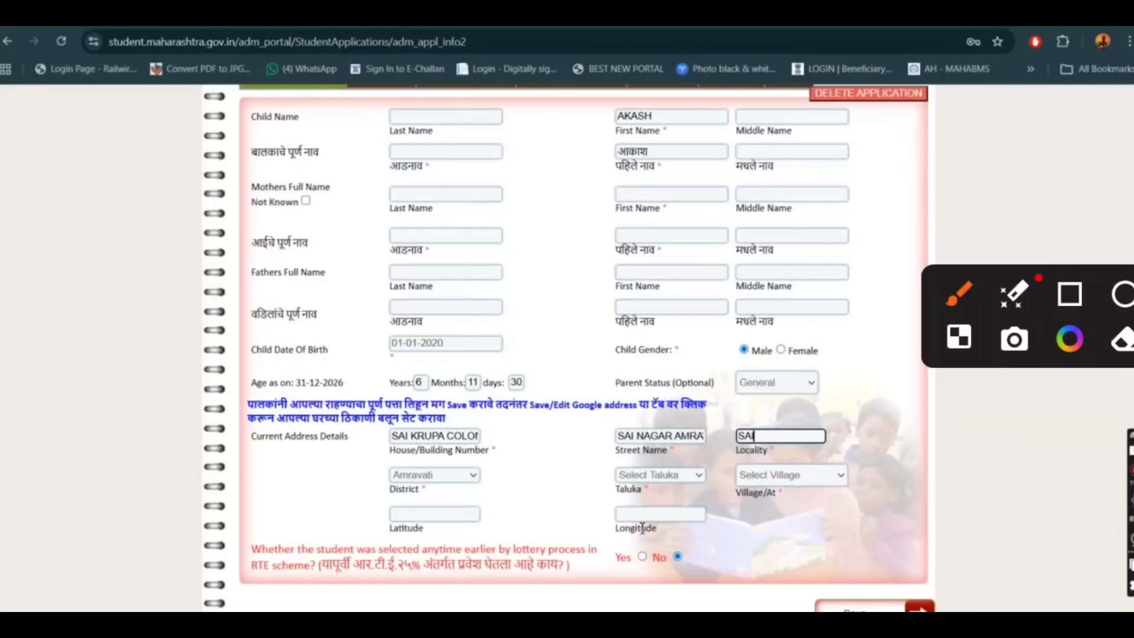
key(Tab)
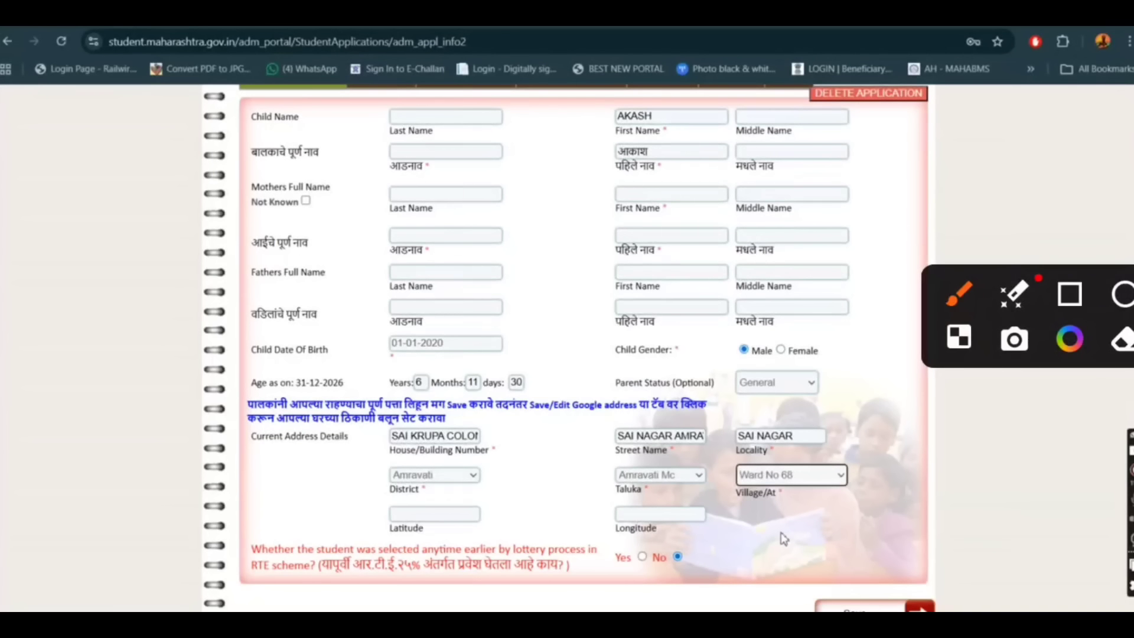
click(781, 533)
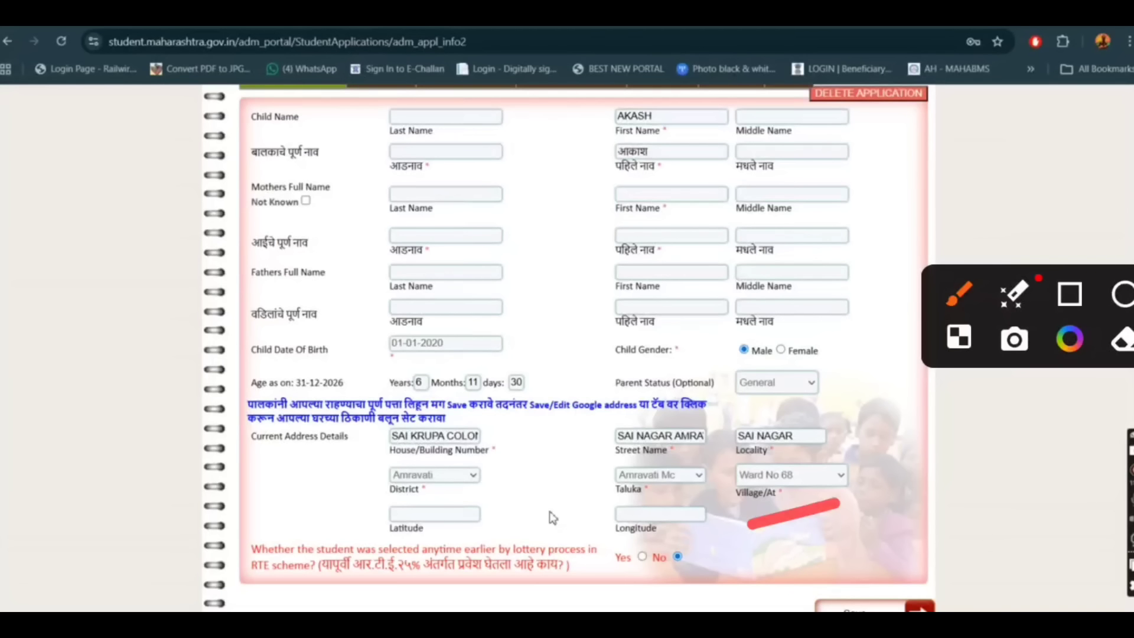
Save the Child Information form with the current address details.
drag(847, 545, 1019, 514)
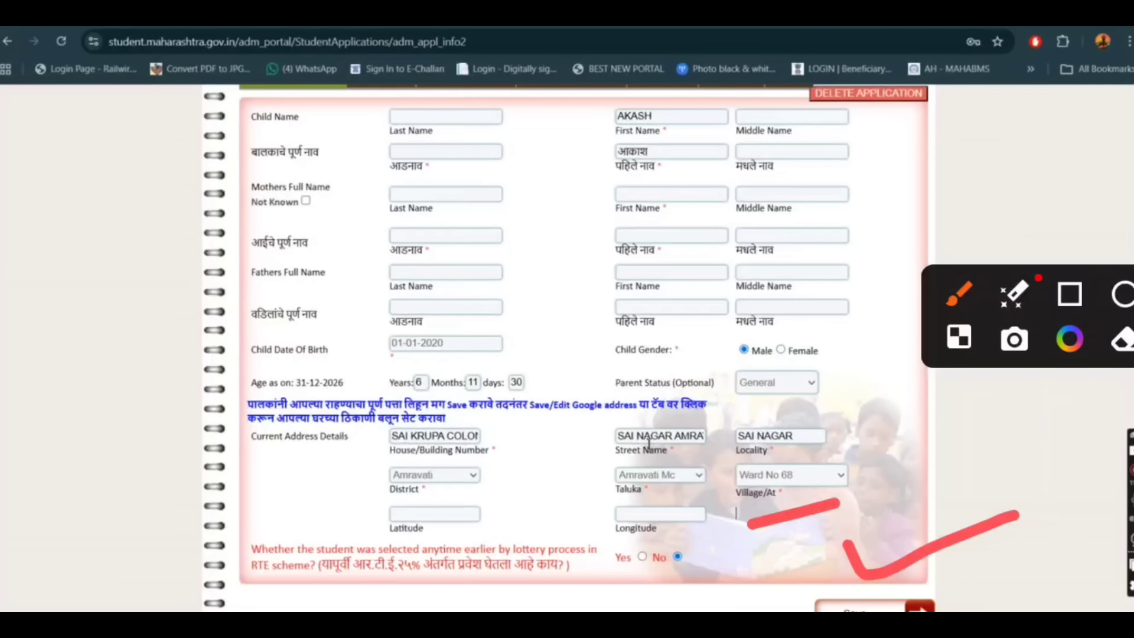
drag(779, 499, 875, 556)
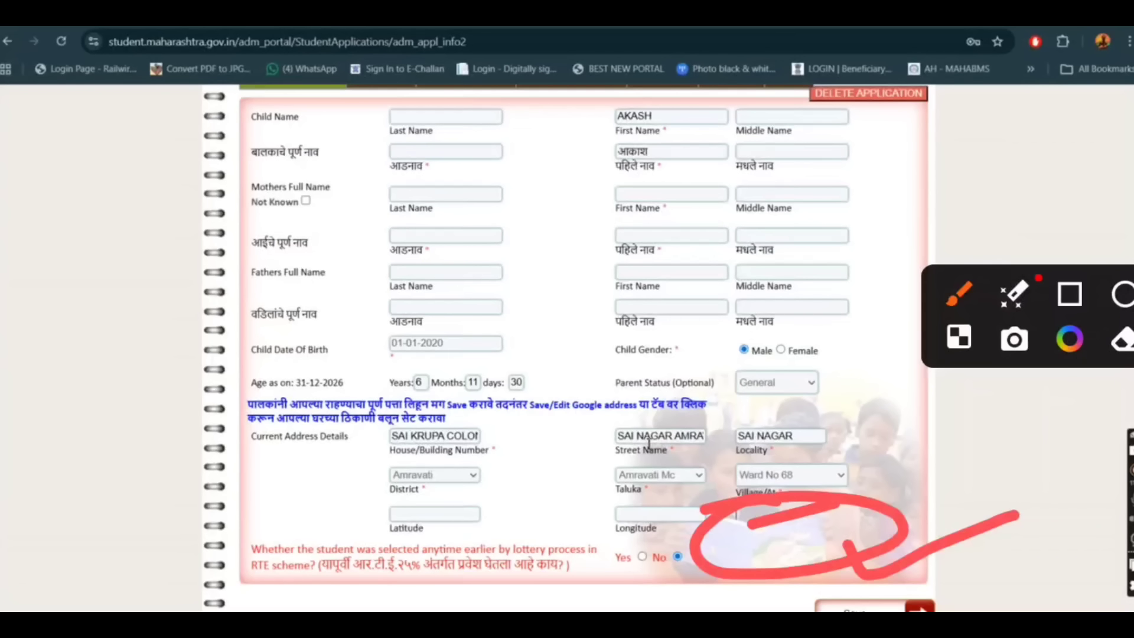
scroll(648, 443, down, 2)
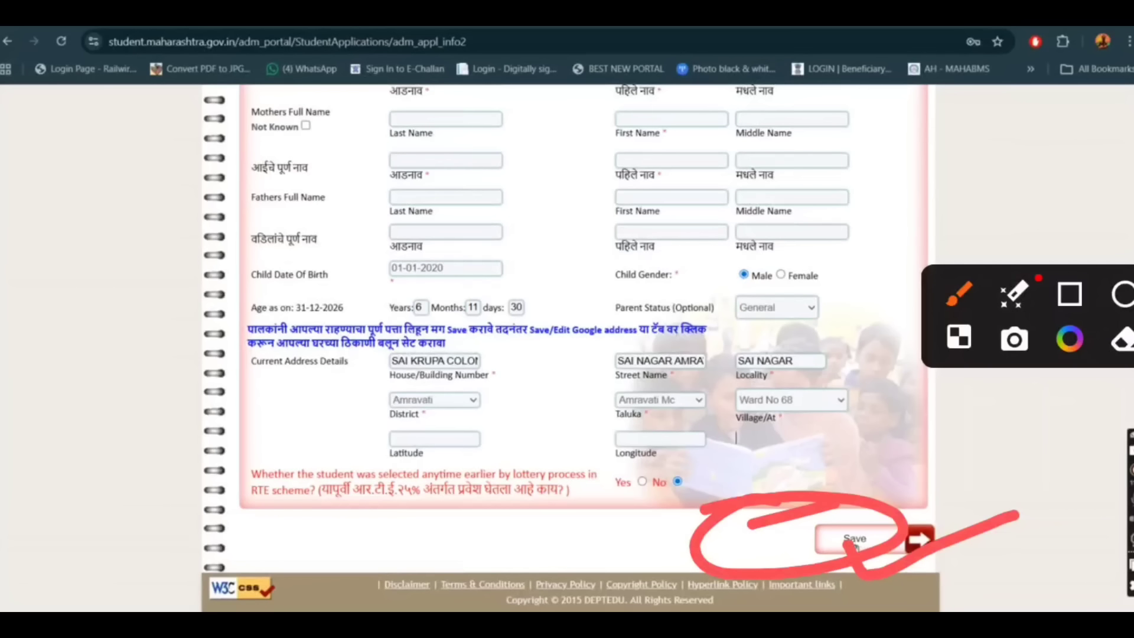
click(853, 542)
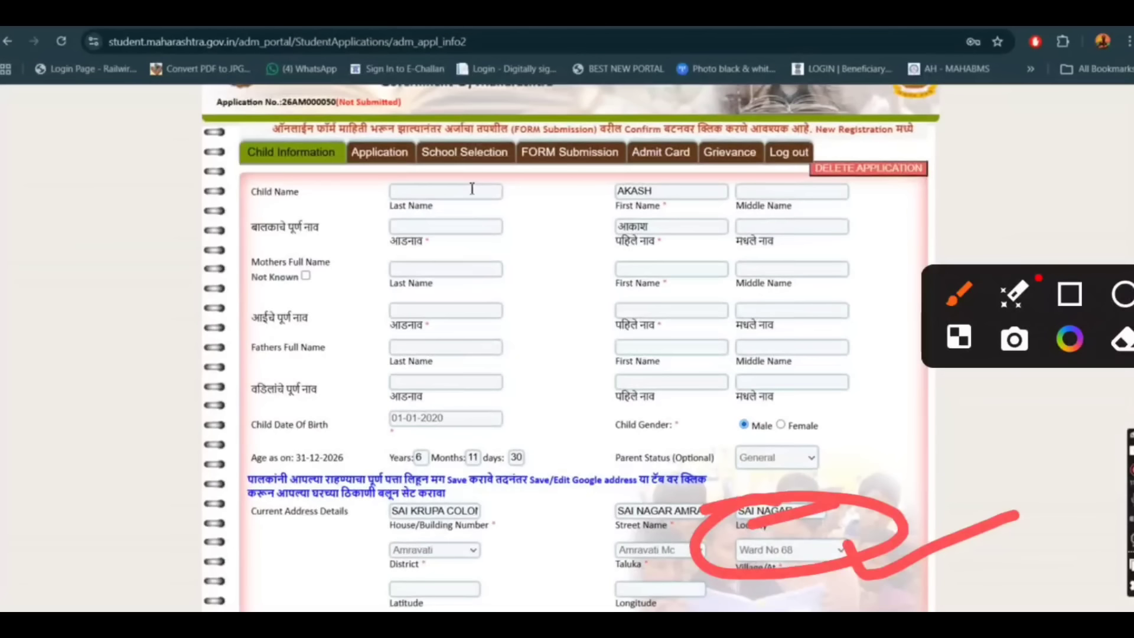
scroll(471, 189, down, 3)
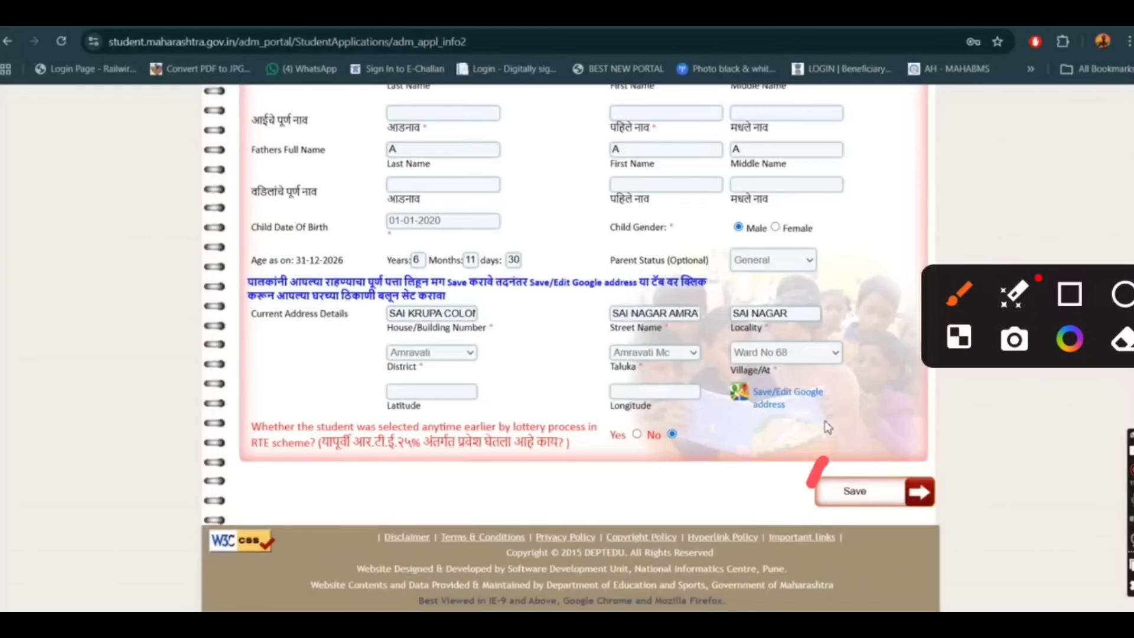
drag(824, 460, 829, 494)
mouse_move(780, 338)
mouse_down()
mouse_move(750, 345)
mouse_move(827, 322)
mouse_move(682, 352)
mouse_up()
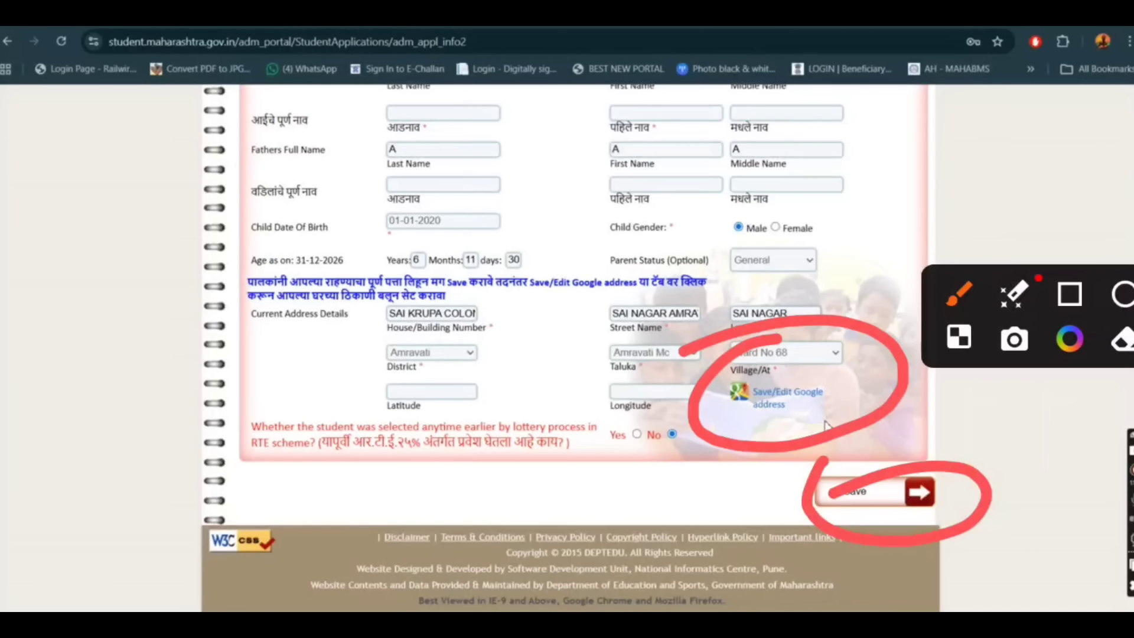
mouse_move(806, 421)
mouse_down()
mouse_move(846, 426)
mouse_move(959, 362)
mouse_up()
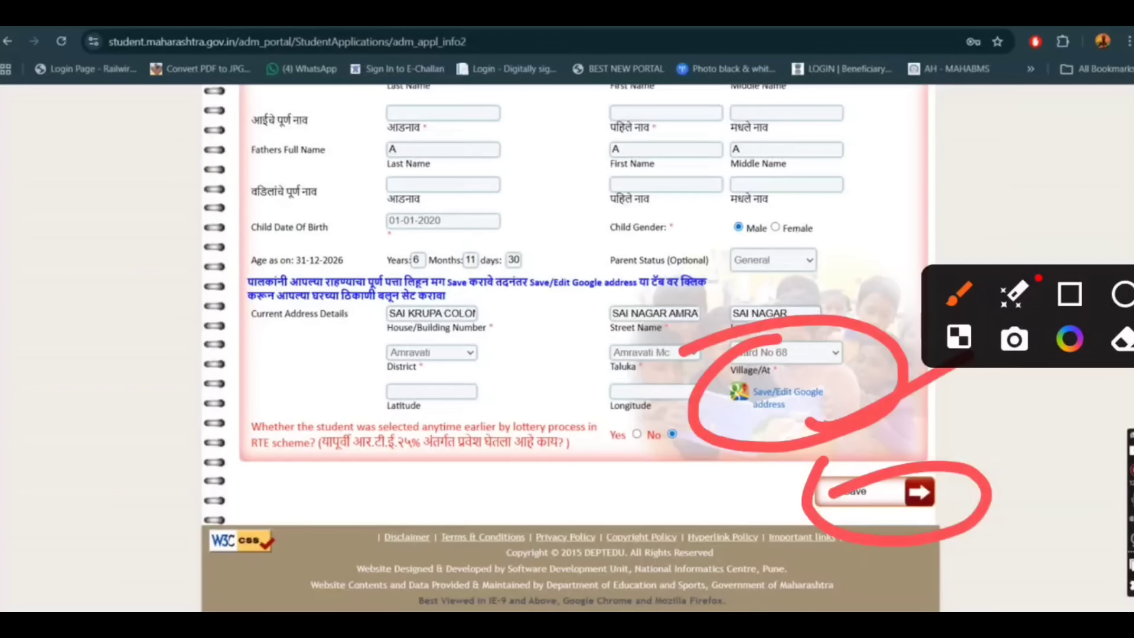
drag(421, 292, 478, 292)
drag(639, 274, 729, 280)
drag(308, 388, 334, 388)
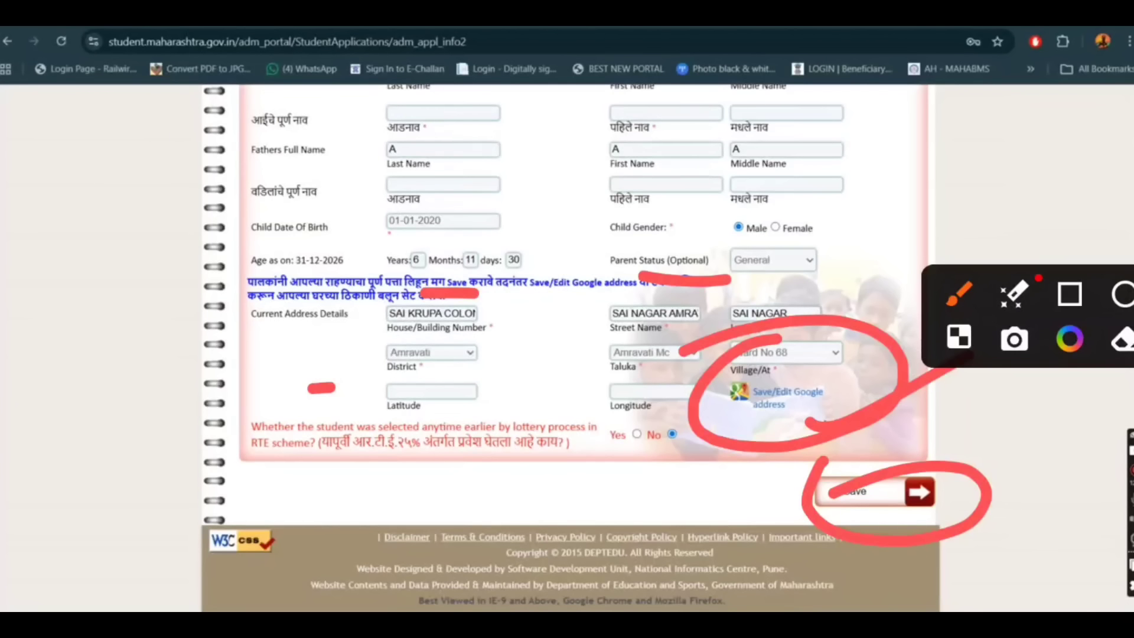
drag(360, 440, 440, 414)
drag(584, 440, 688, 398)
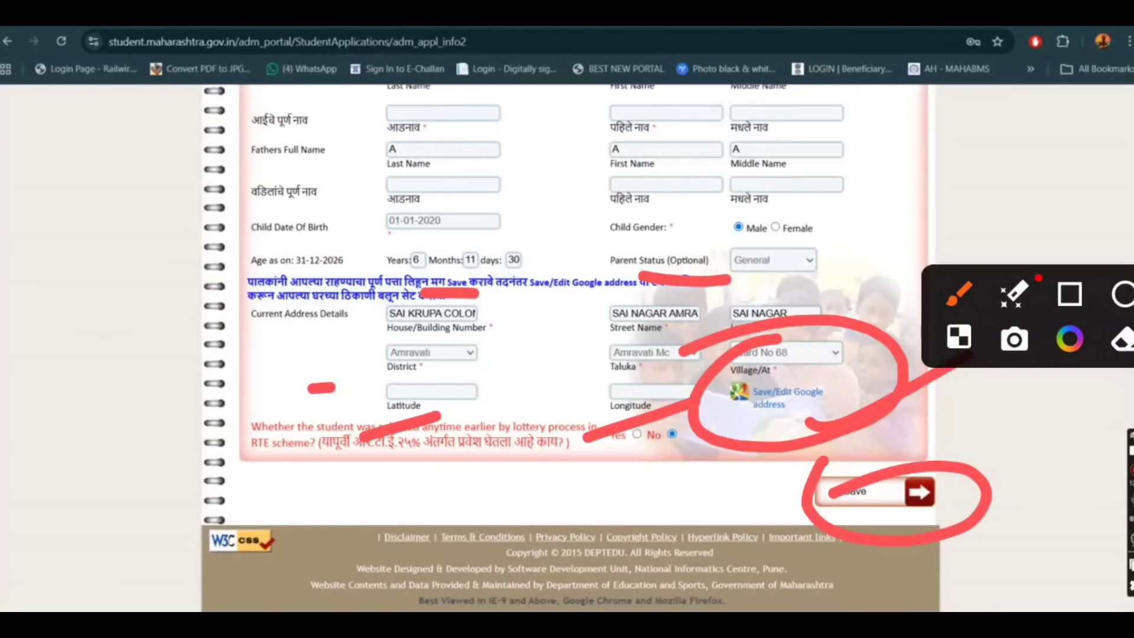
Open the Google address map for the saved address, dismiss its pop-ups and reload the map page.
click(768, 405)
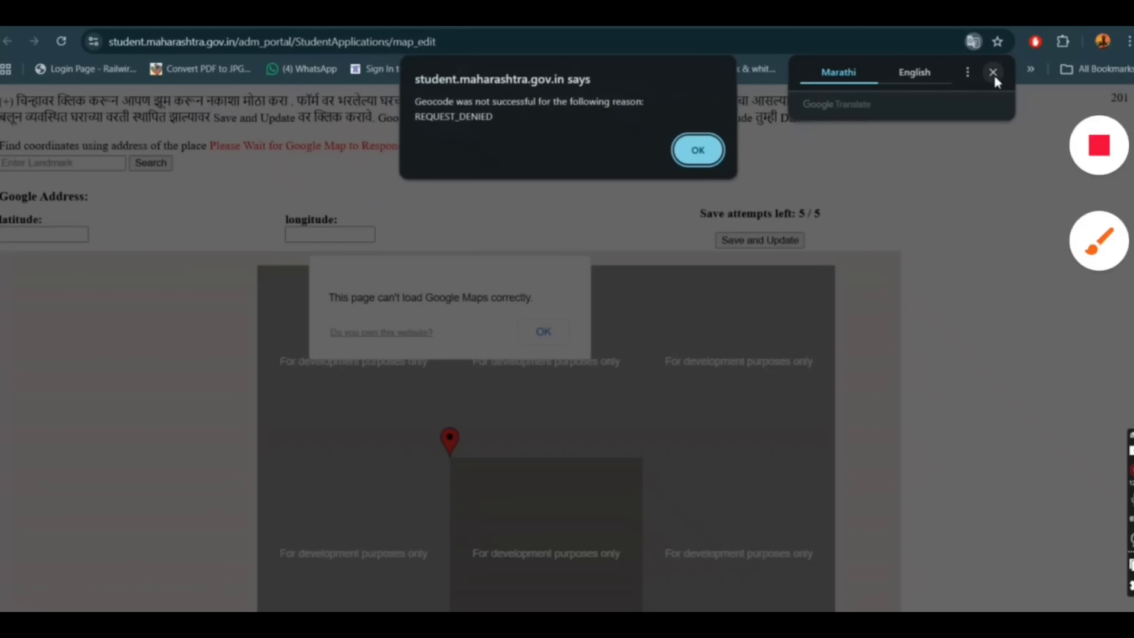
click(992, 72)
mouse_move(413, 95)
mouse_down()
mouse_move(478, 236)
mouse_move(316, 133)
mouse_up()
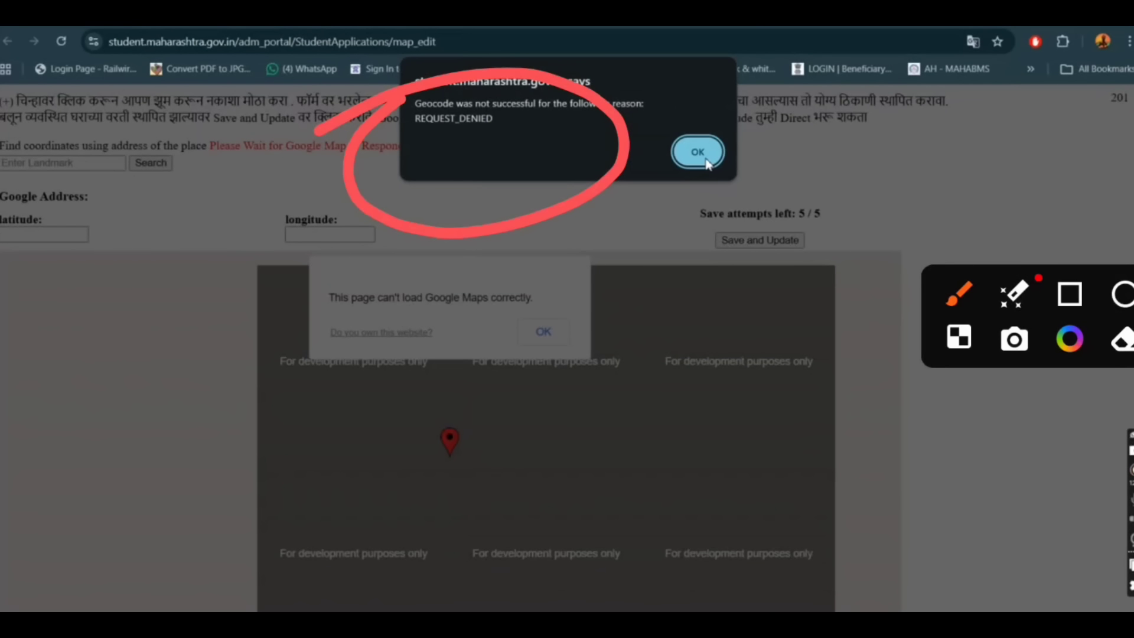
click(705, 158)
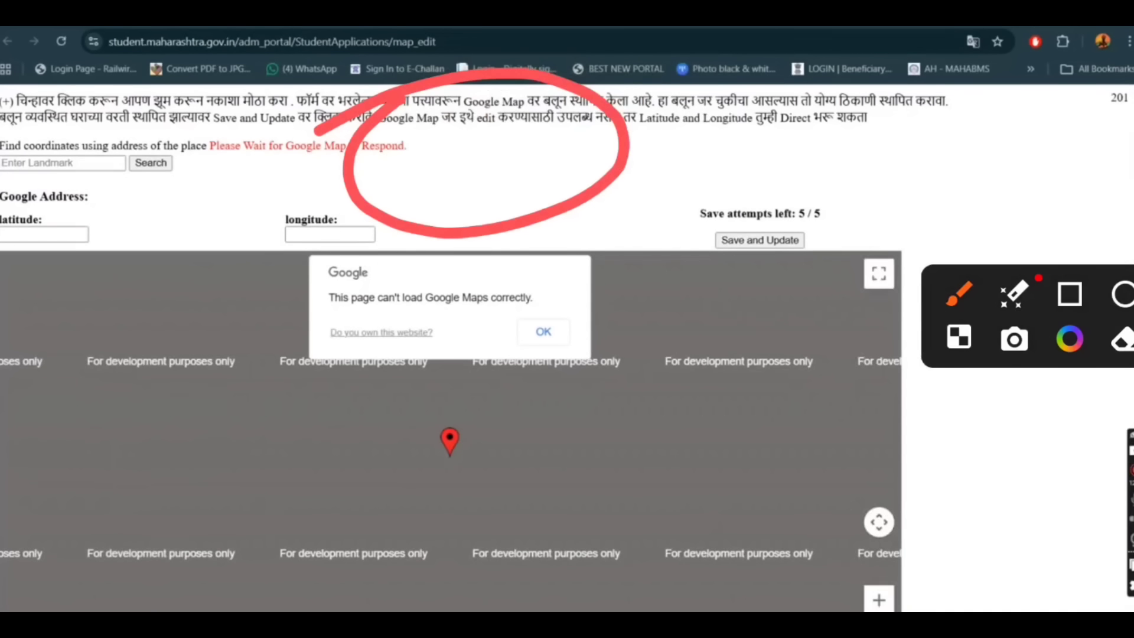
click(542, 342)
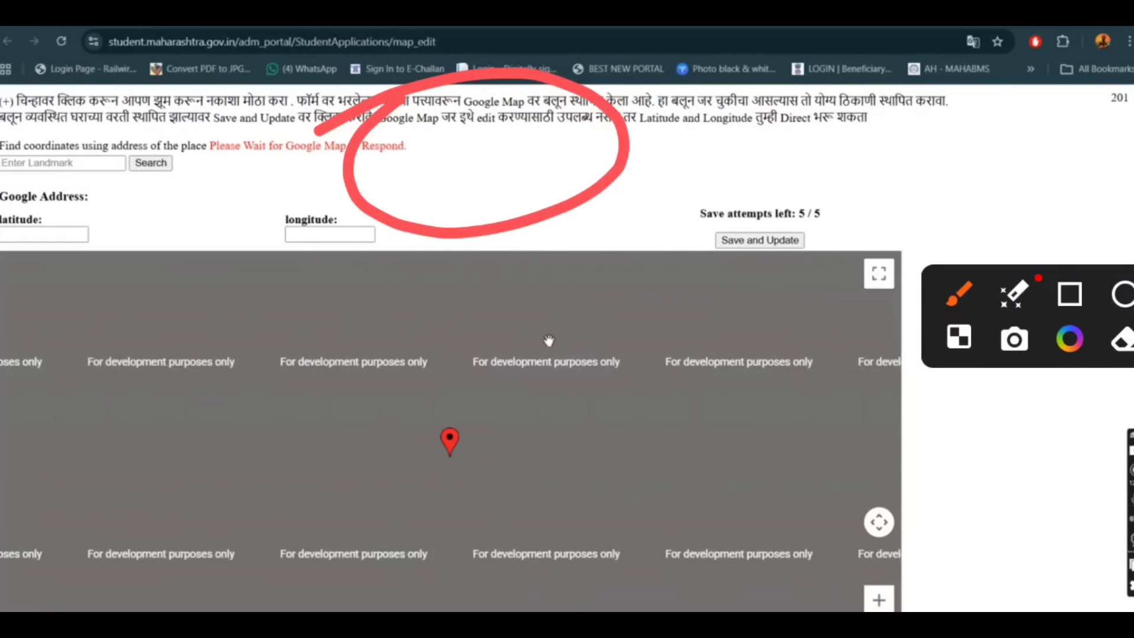
click(62, 41)
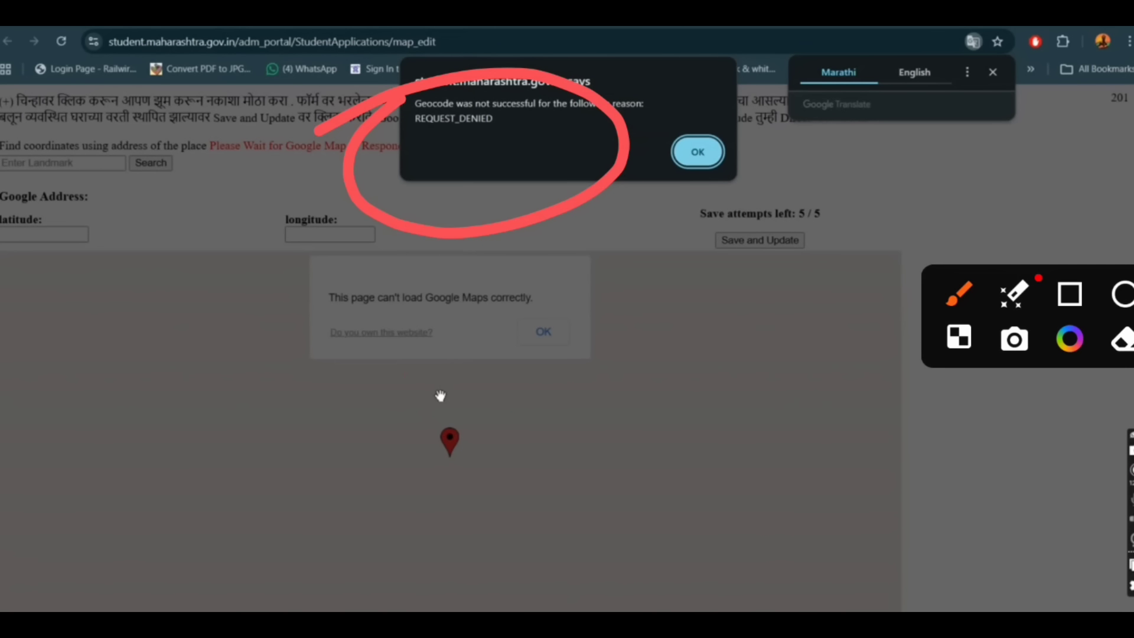
drag(407, 374, 700, 304)
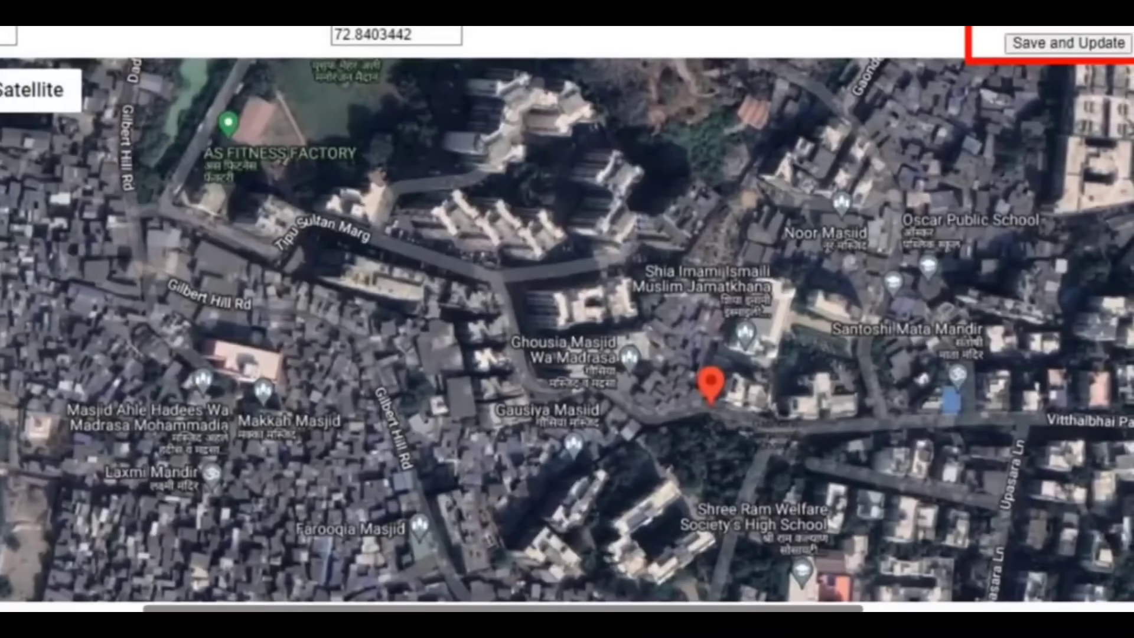
scroll(567, 319, up, 1)
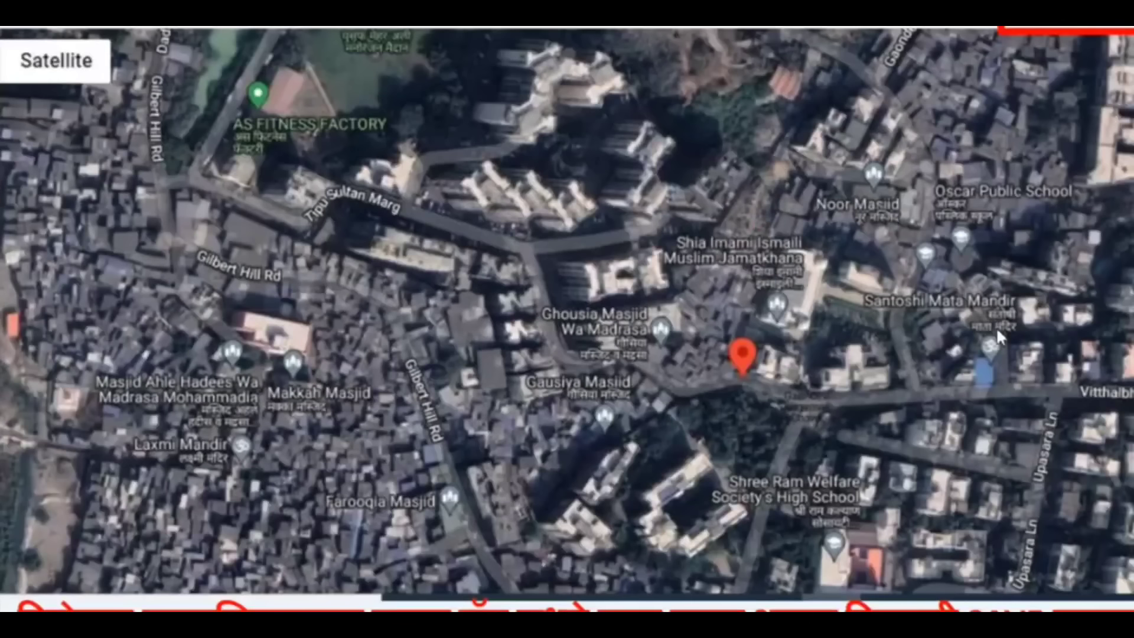
click(995, 327)
mouse_move(732, 313)
mouse_down()
mouse_move(823, 331)
mouse_move(723, 312)
mouse_up()
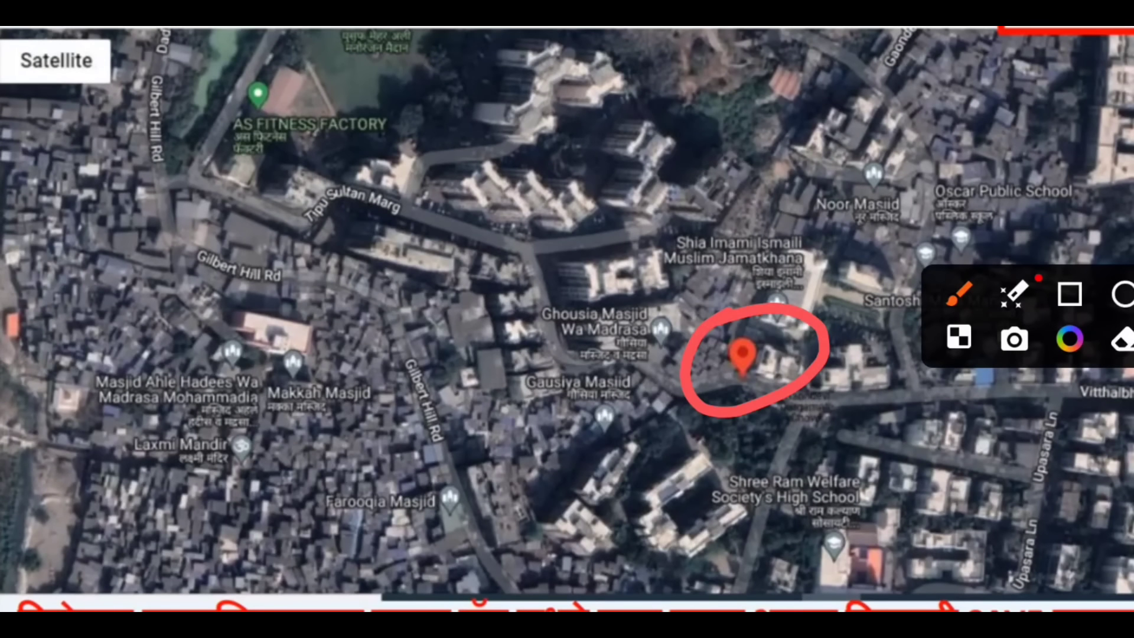
mouse_move(334, 176)
mouse_down()
mouse_move(375, 218)
mouse_move(354, 183)
mouse_up()
mouse_move(440, 378)
mouse_down()
mouse_move(458, 402)
mouse_move(436, 378)
mouse_up()
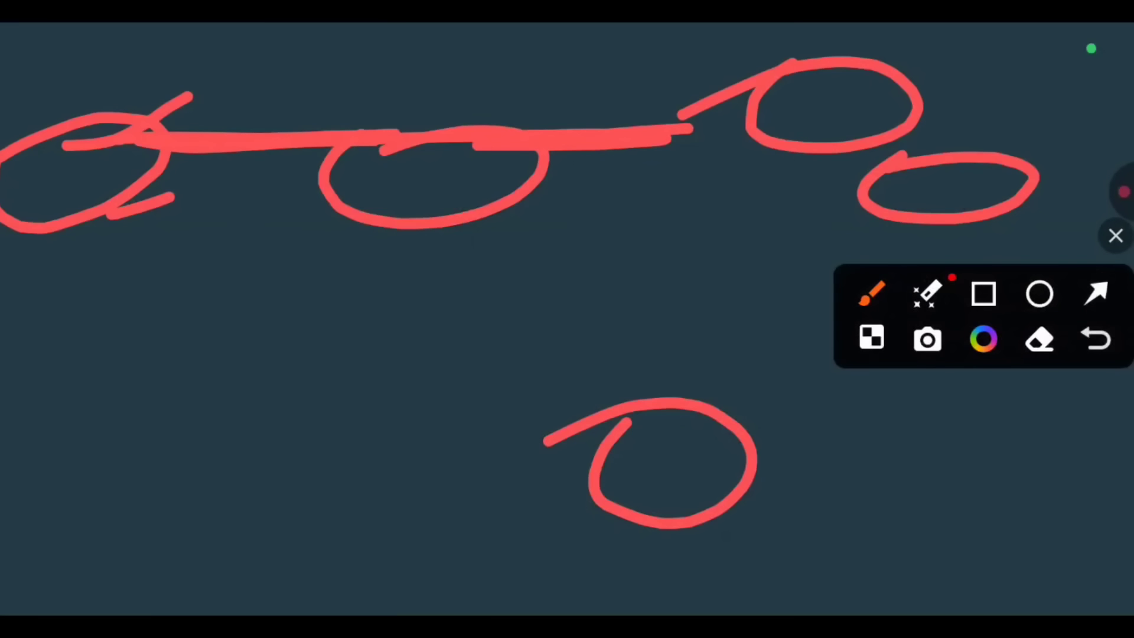
text(current)
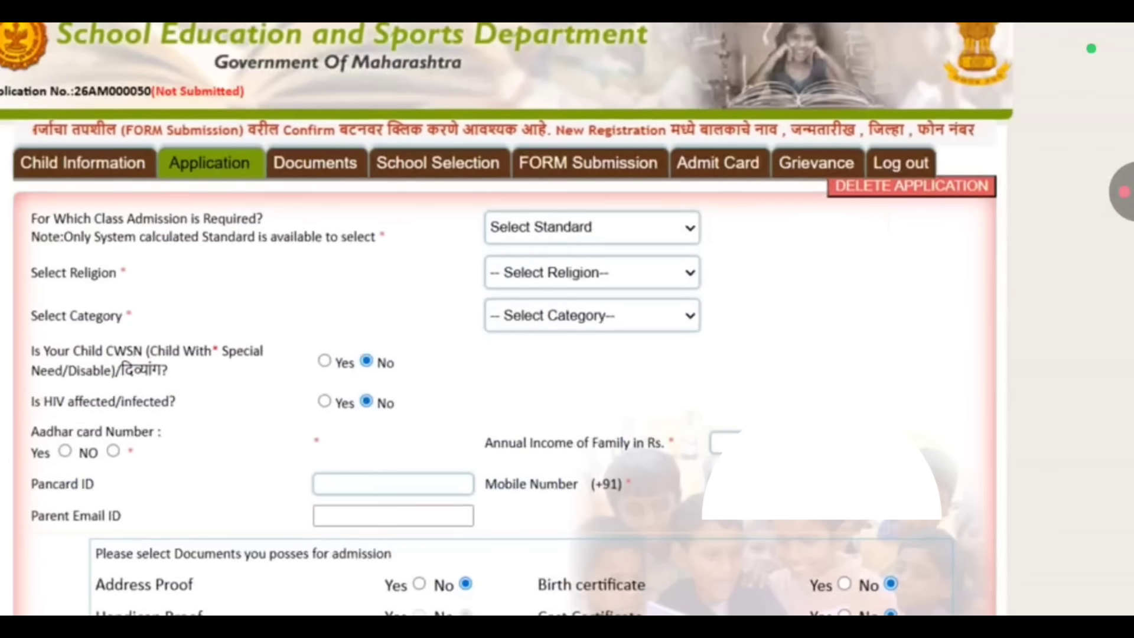
Set the class for which admission is required to 1st Standard in the Application form.
scroll(507, 319, down, 2)
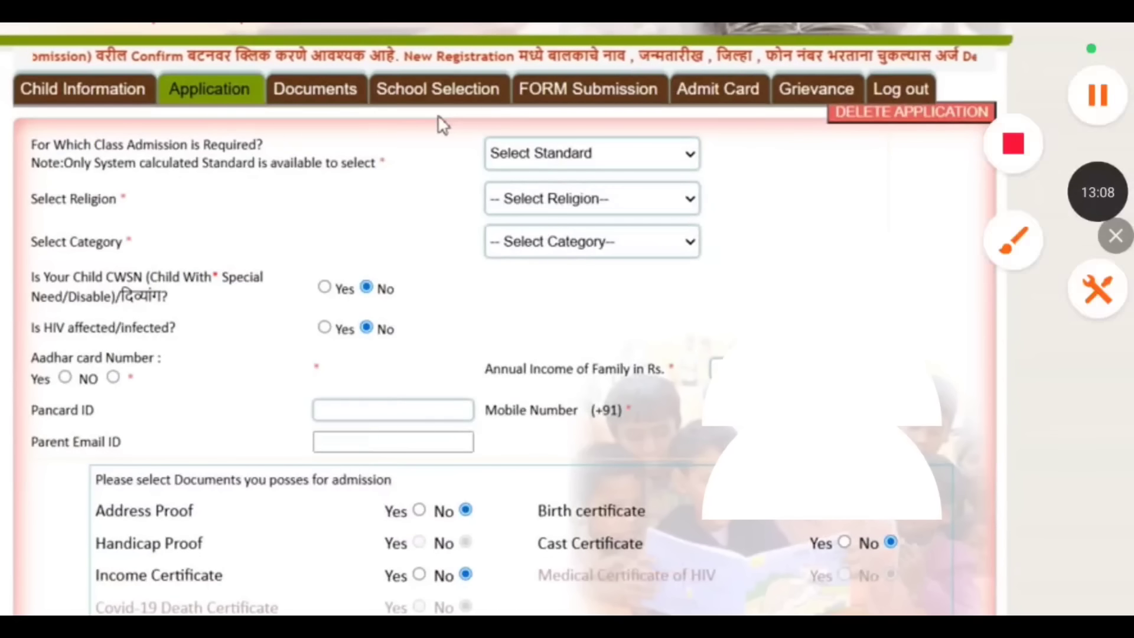
click(658, 144)
click(653, 208)
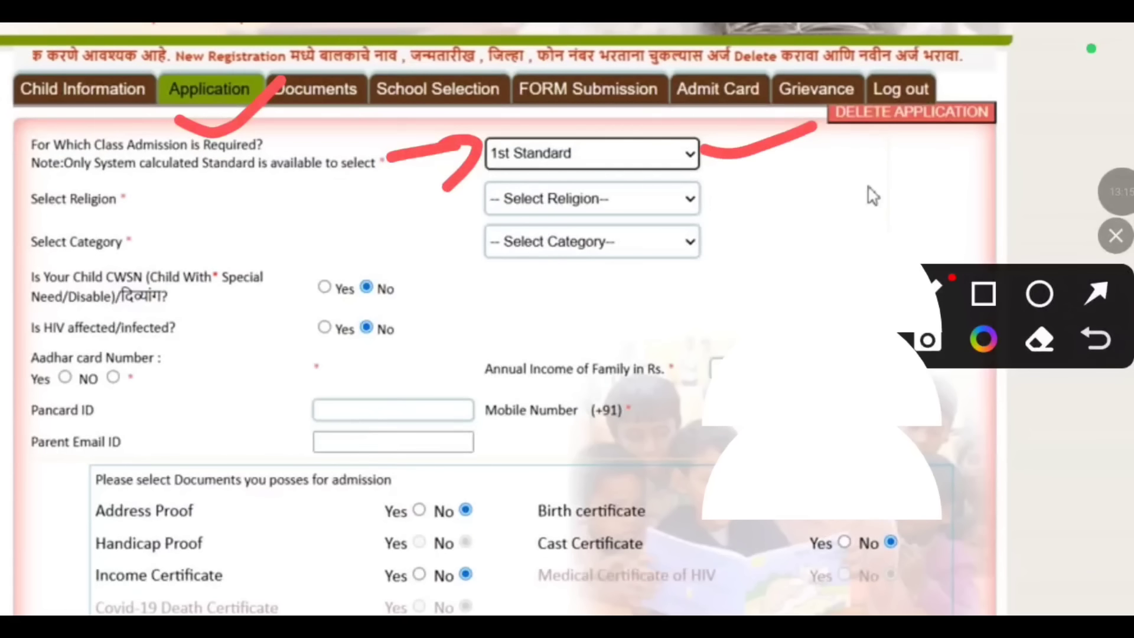
Set the religion to Hindu and the category to SC in the Application form, acknowledging the pop-up message.
click(690, 200)
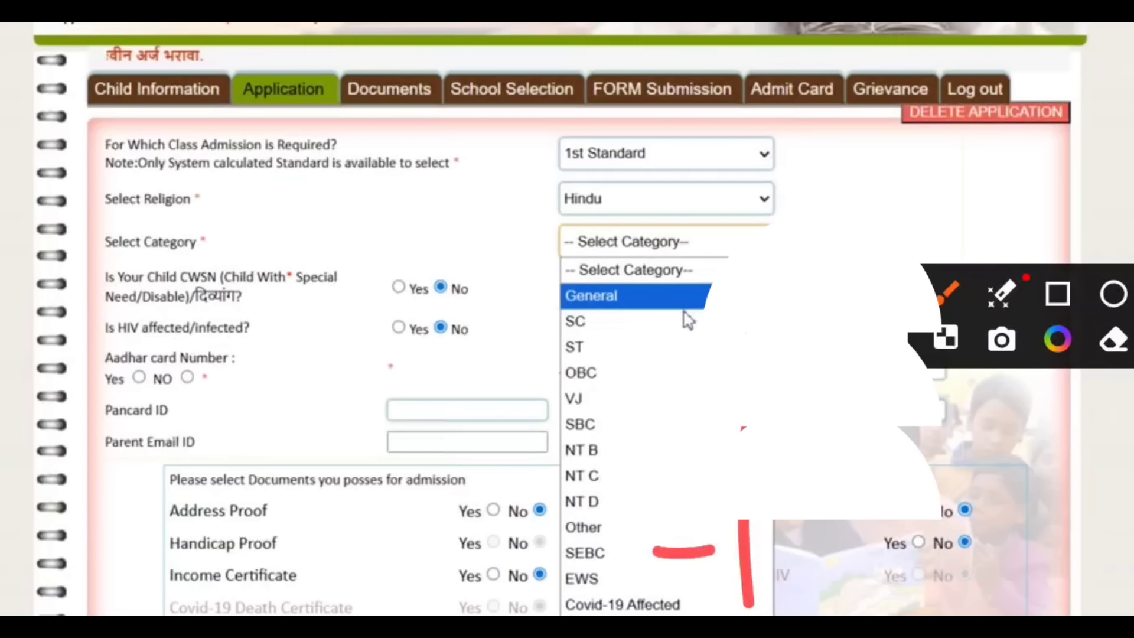
click(692, 327)
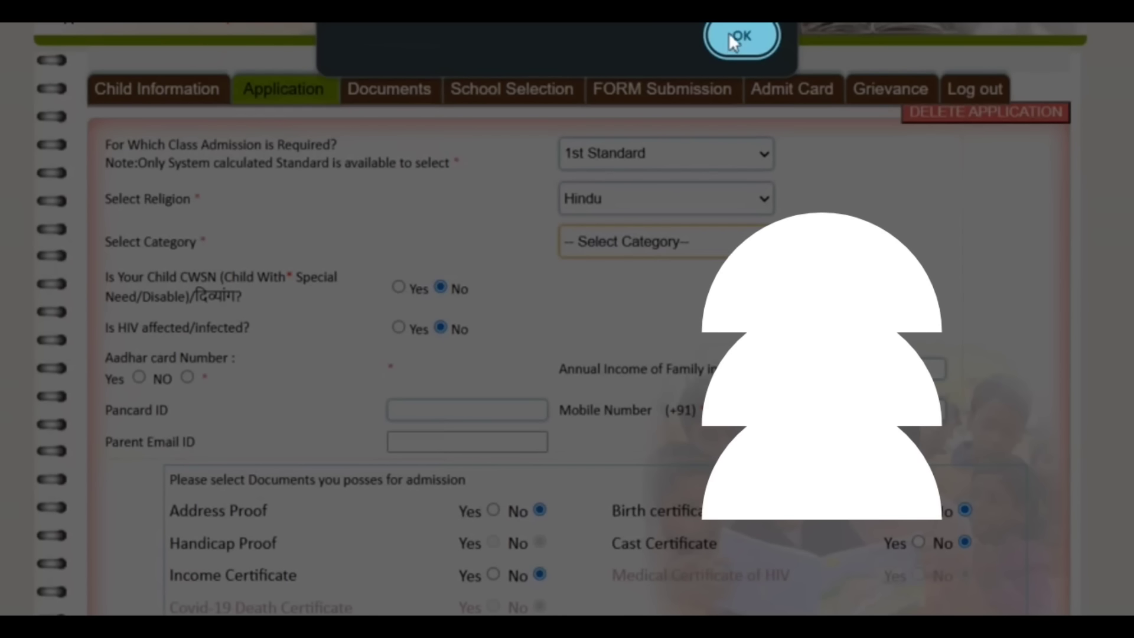
click(729, 35)
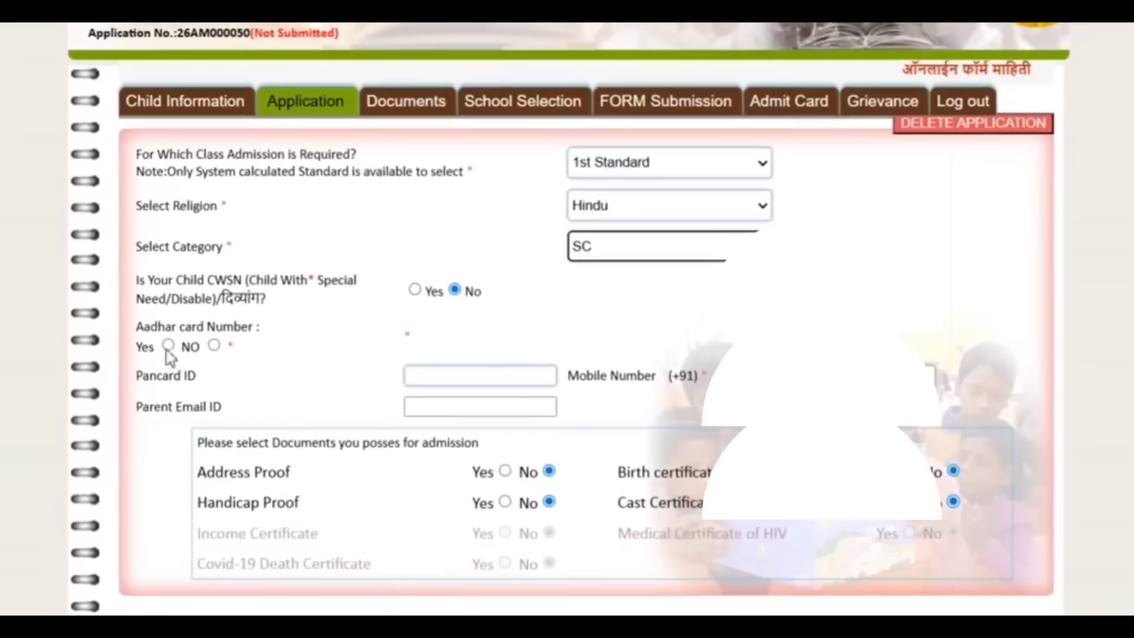
Answer Yes for the Aadhar card number and mark the address proof, birth certificate and cast certificate as available.
click(168, 345)
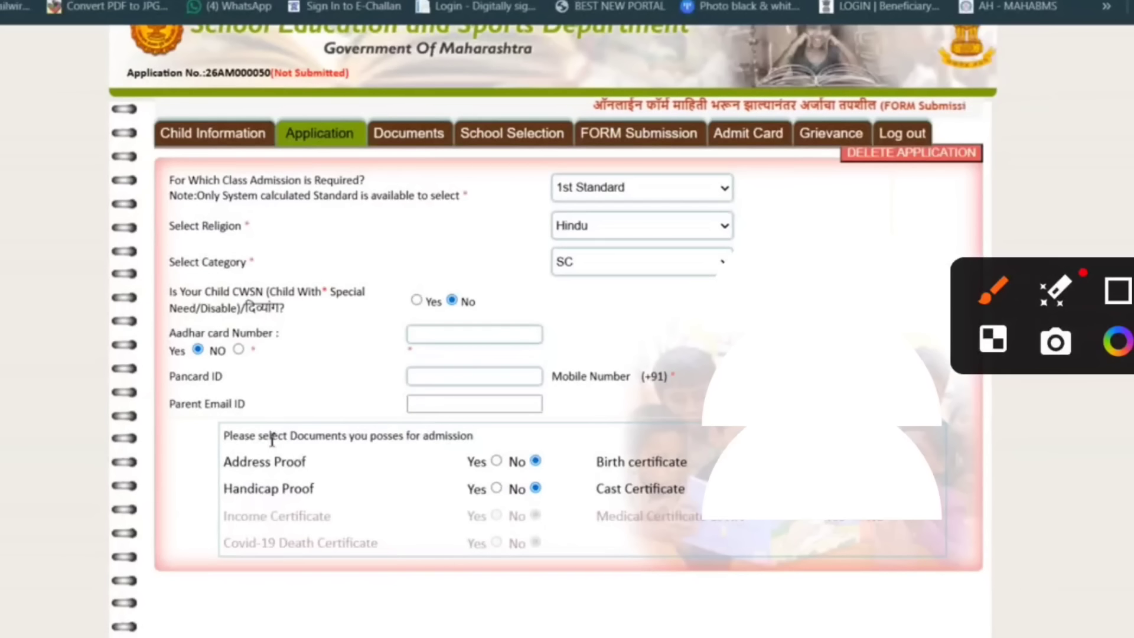
drag(290, 239, 535, 159)
click(496, 461)
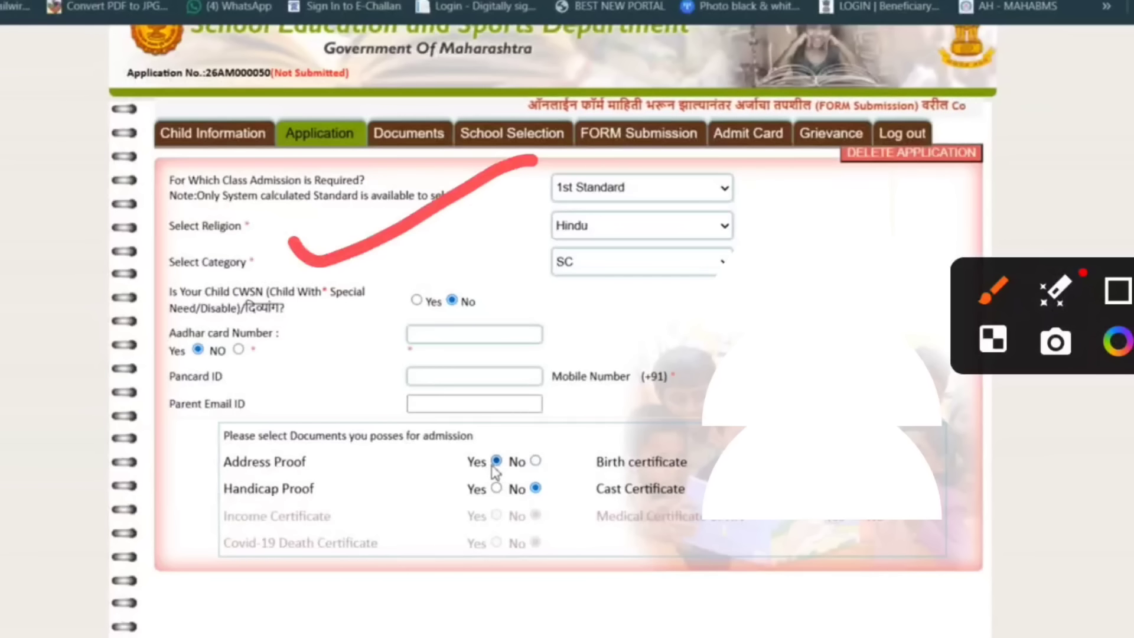
mouse_move(287, 337)
mouse_down()
mouse_move(405, 335)
mouse_move(326, 392)
mouse_up()
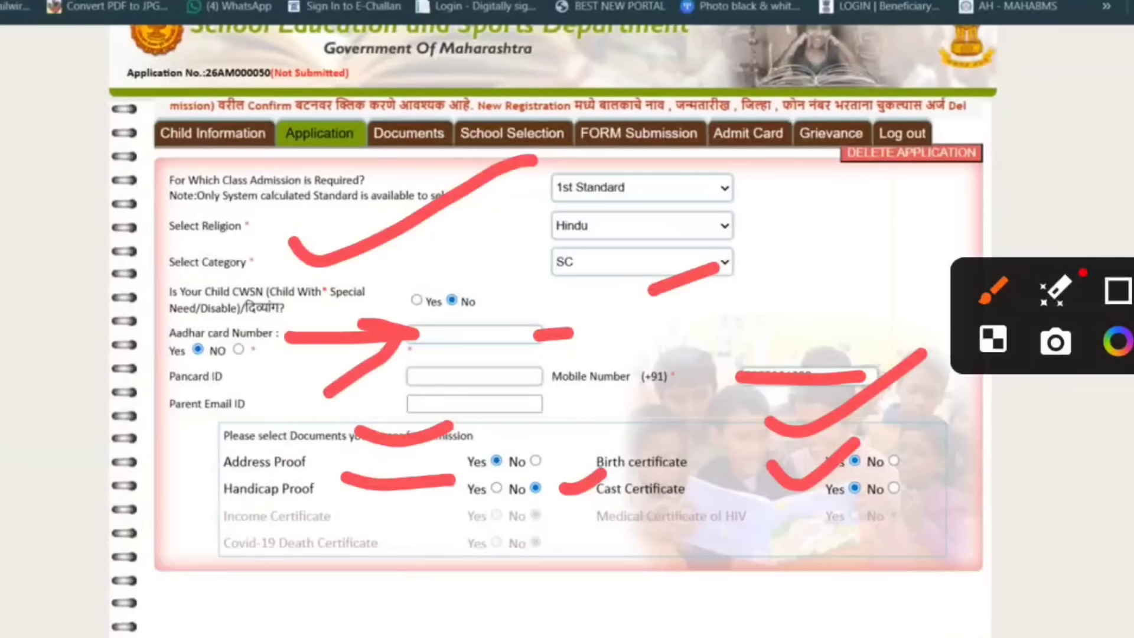
mouse_move(26, 306)
mouse_down()
mouse_move(53, 315)
mouse_move(88, 442)
mouse_up()
mouse_move(102, 298)
mouse_down()
mouse_move(157, 294)
mouse_move(95, 297)
mouse_up()
drag(63, 256, 234, 282)
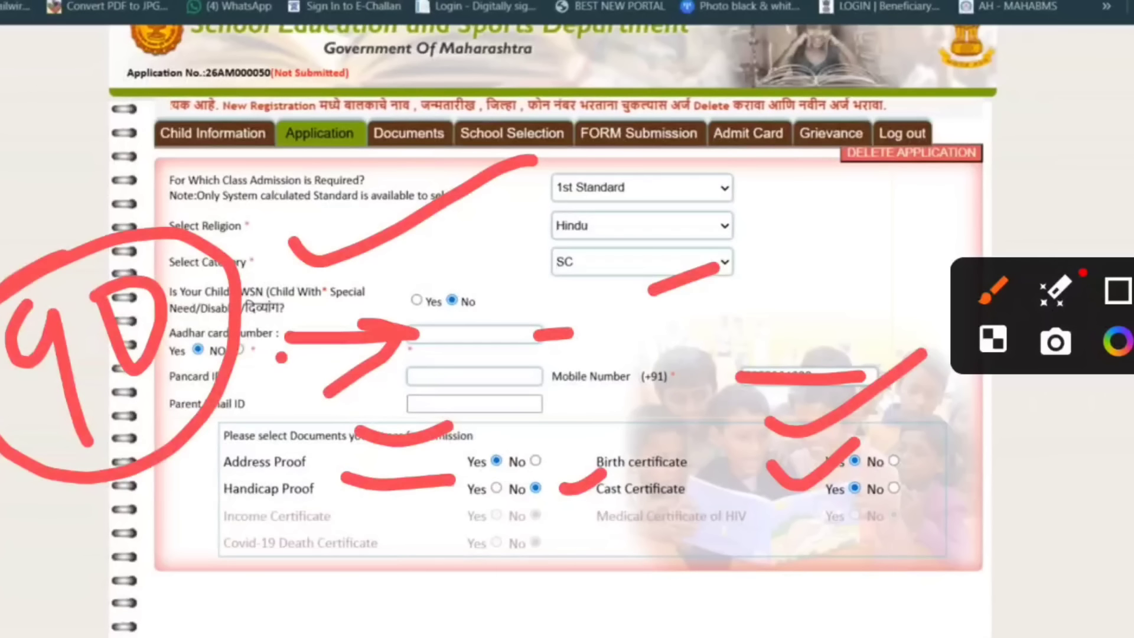
drag(708, 147, 868, 46)
drag(768, 217, 900, 169)
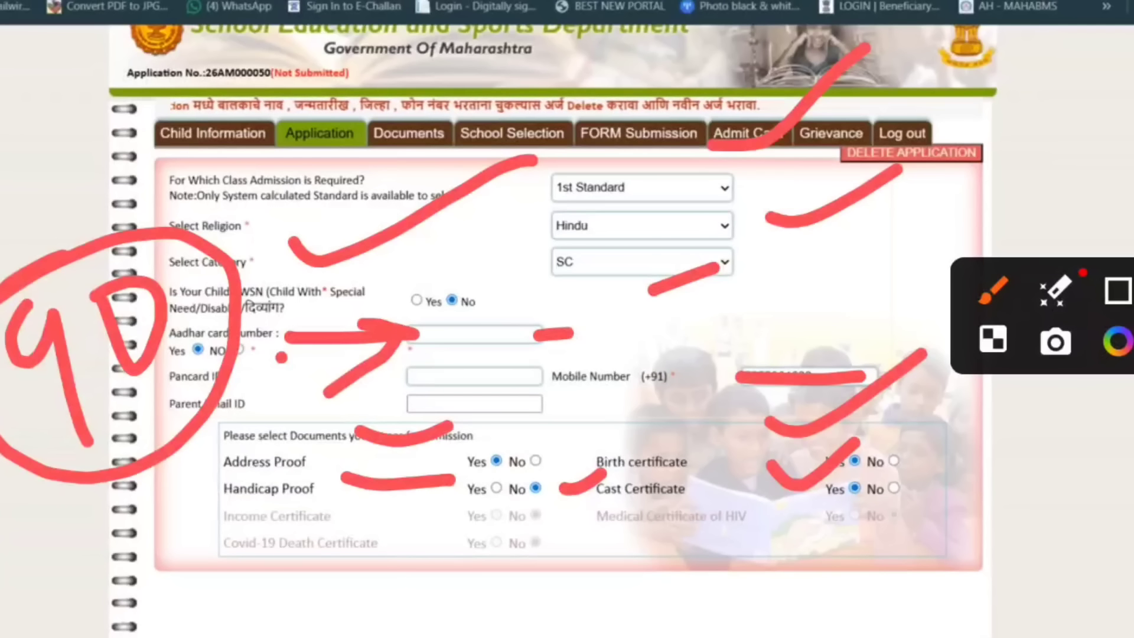
drag(437, 269, 517, 264)
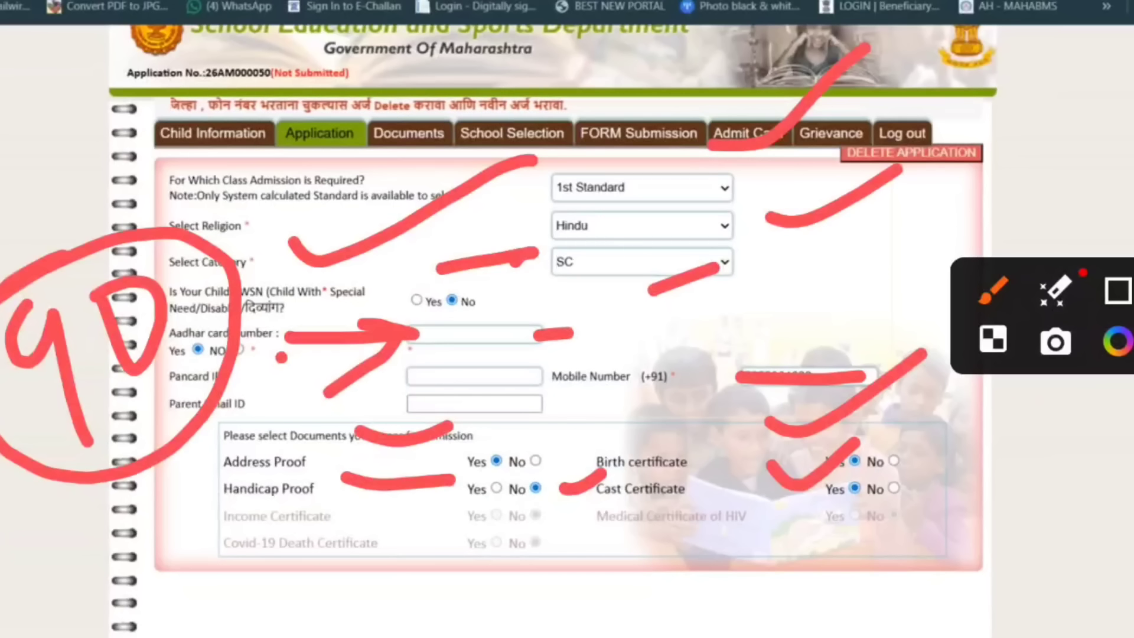
drag(666, 314, 778, 265)
mouse_move(394, 523)
mouse_down()
mouse_move(450, 524)
mouse_move(436, 552)
mouse_up()
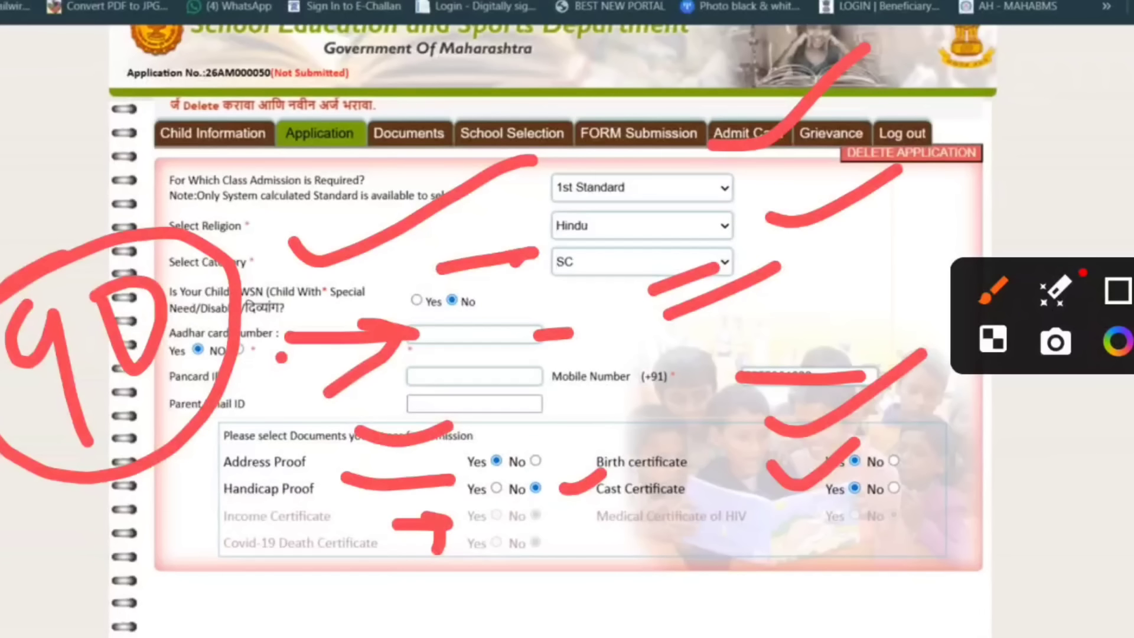
Enter the Aadhar card number in the Application form and continue to the Documents page.
click(460, 334)
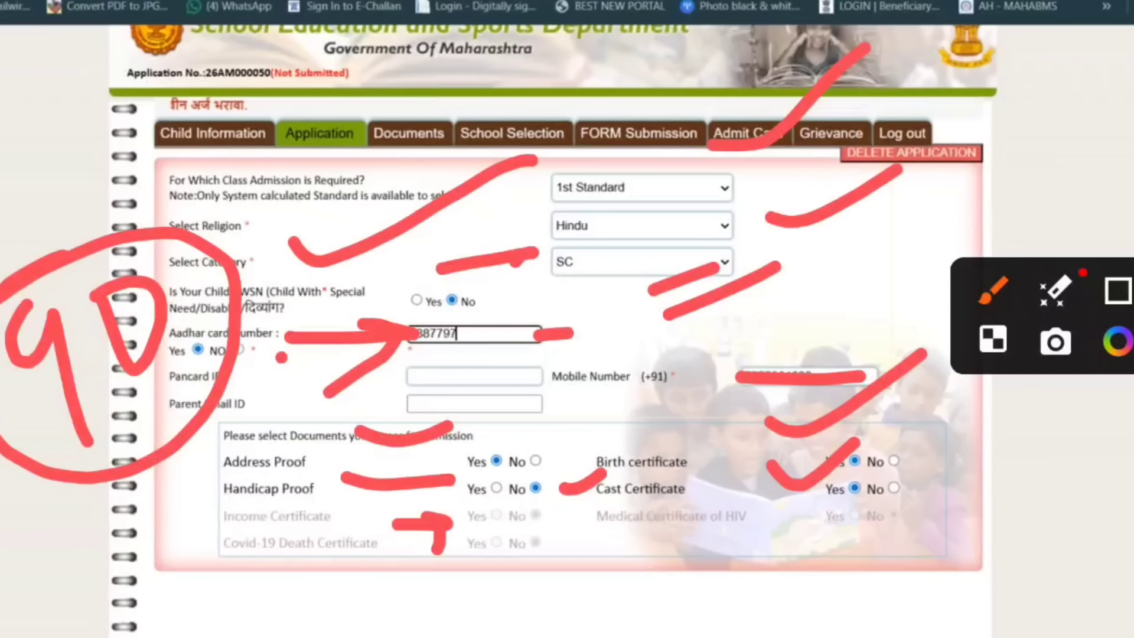
drag(874, 585, 1130, 490)
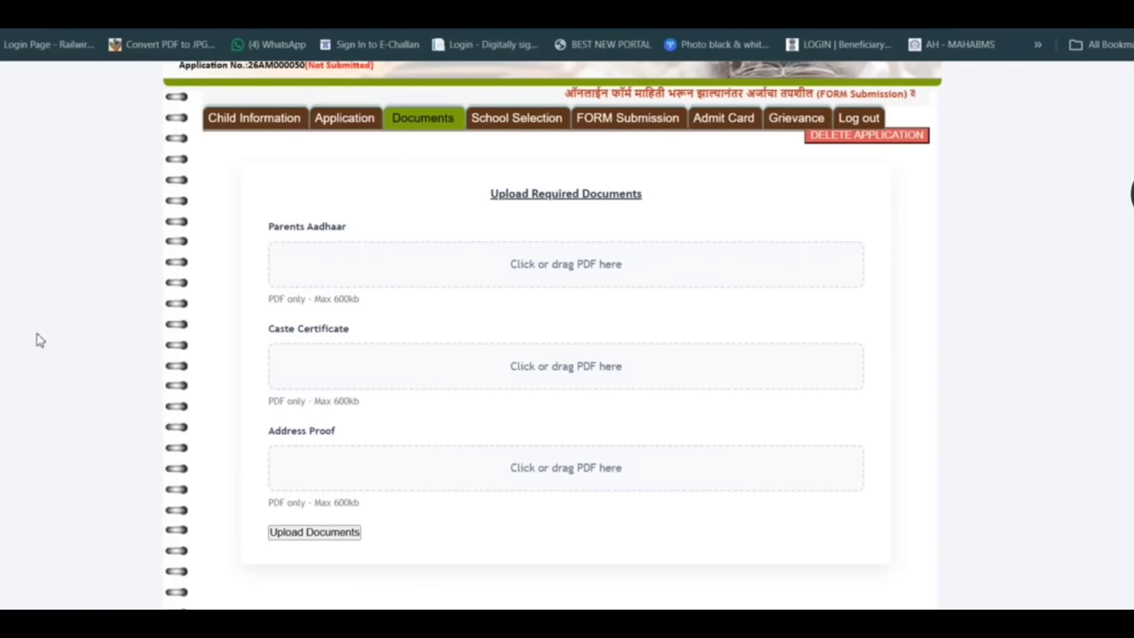
drag(401, 192, 501, 174)
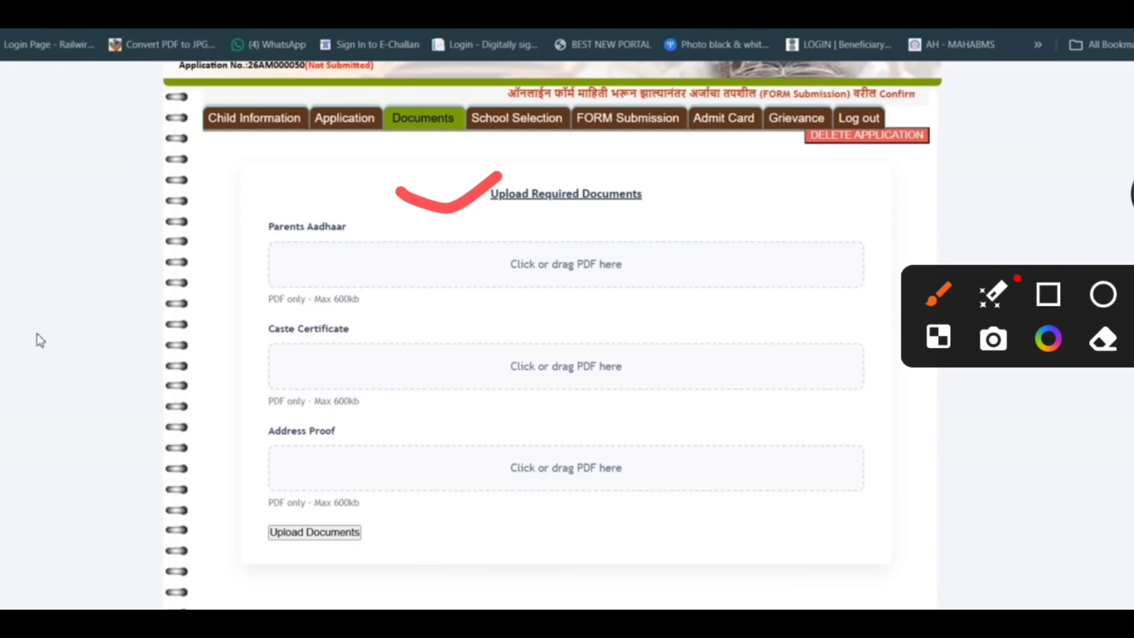
mouse_move(572, 218)
mouse_down()
mouse_move(480, 268)
mouse_move(617, 172)
mouse_up()
drag(197, 333, 322, 297)
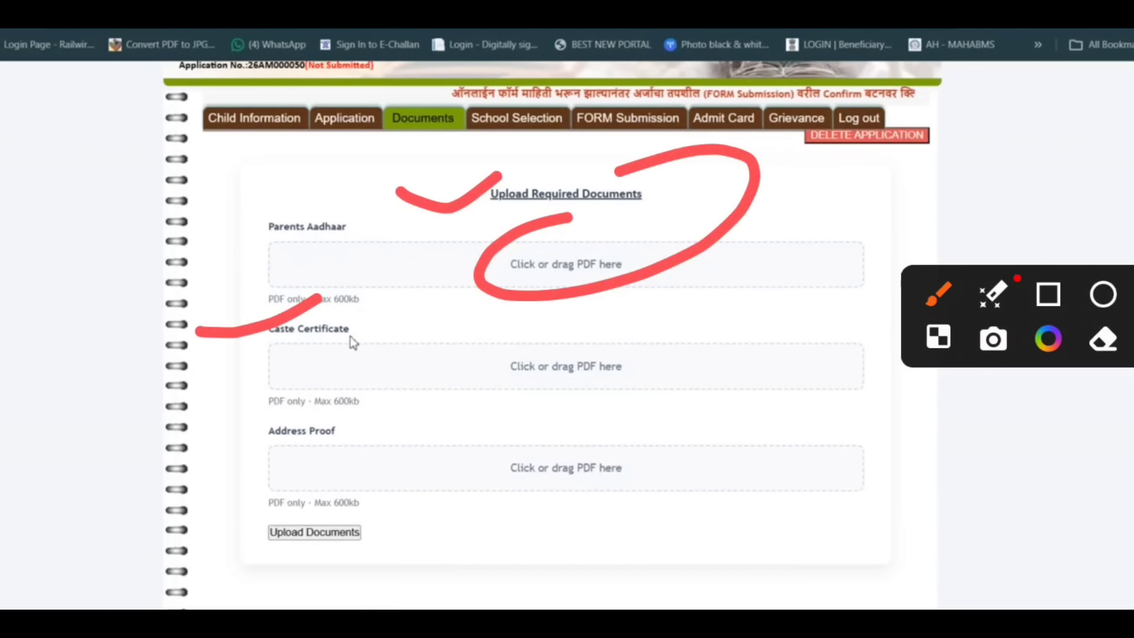
mouse_move(559, 319)
mouse_down()
mouse_move(550, 324)
mouse_move(576, 306)
mouse_up()
click(202, 424)
drag(202, 424, 335, 377)
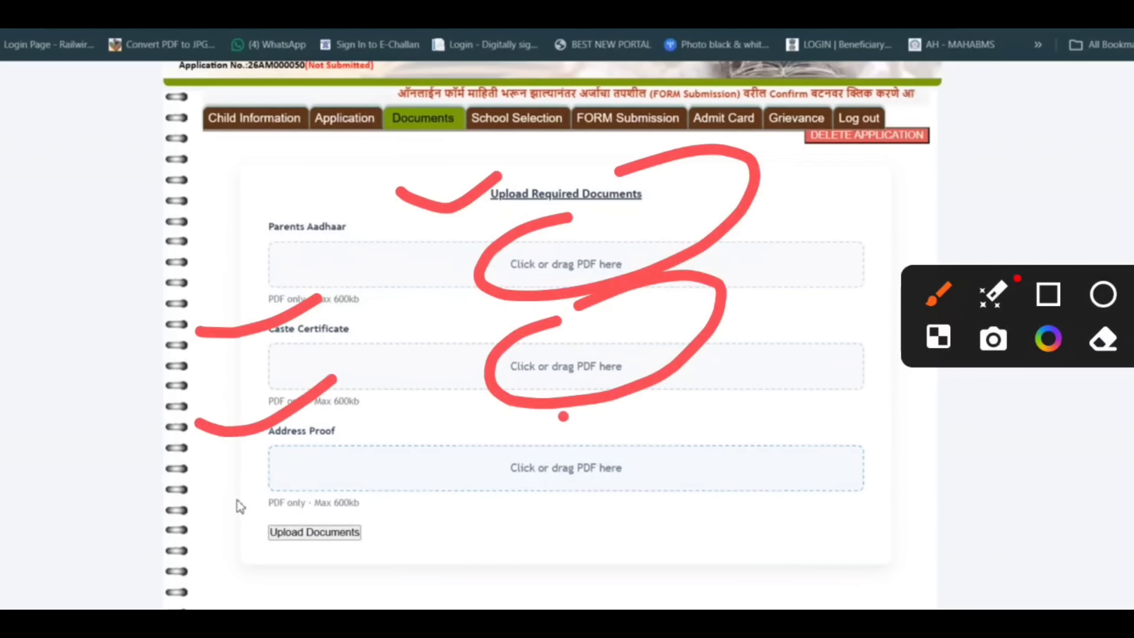
drag(564, 415, 661, 387)
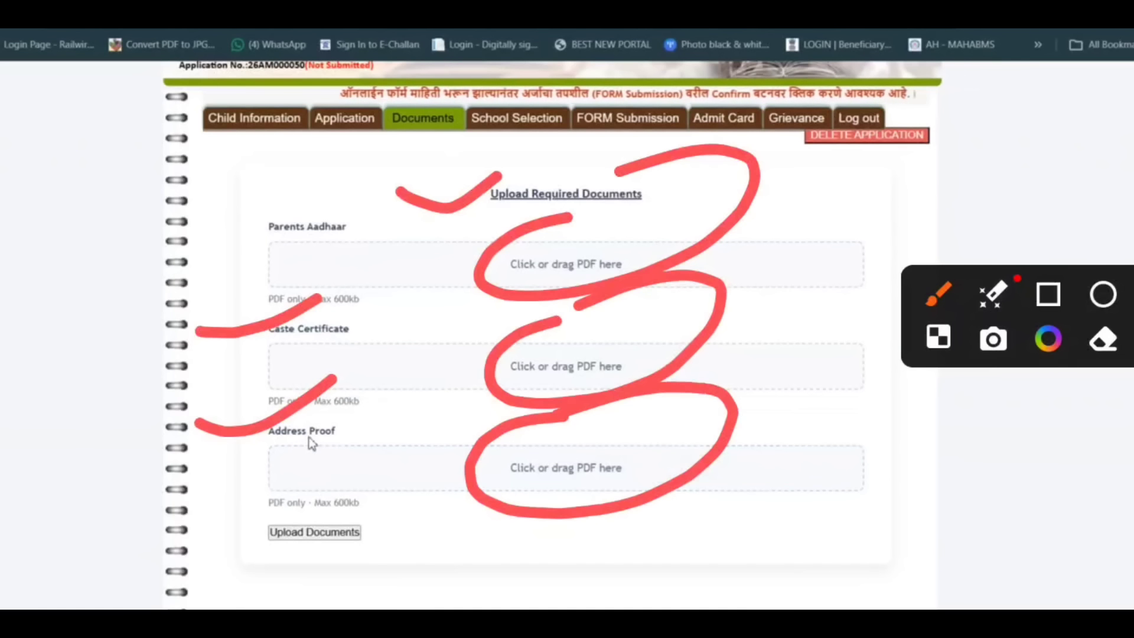
mouse_move(274, 453)
mouse_down()
mouse_move(213, 509)
mouse_move(81, 563)
mouse_up()
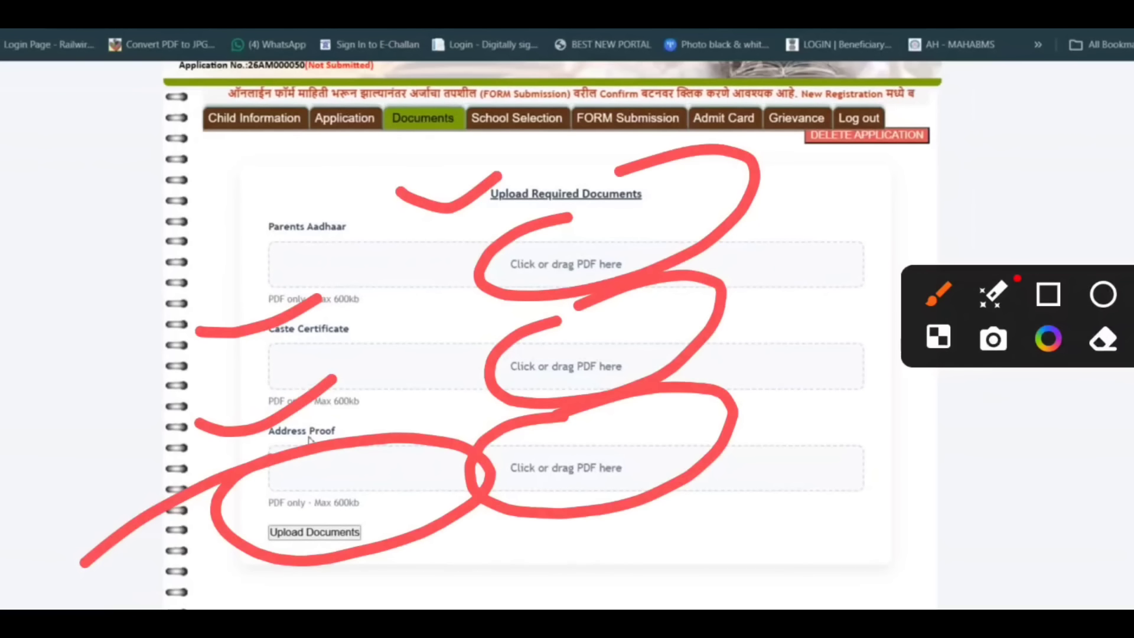
key(Escape)
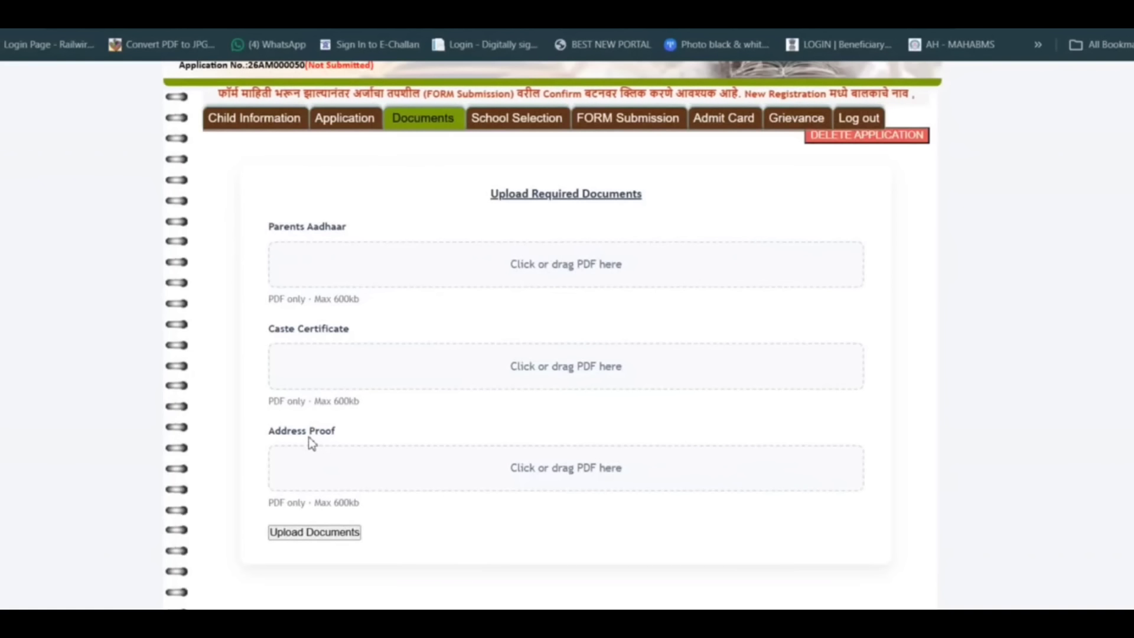
click(1131, 194)
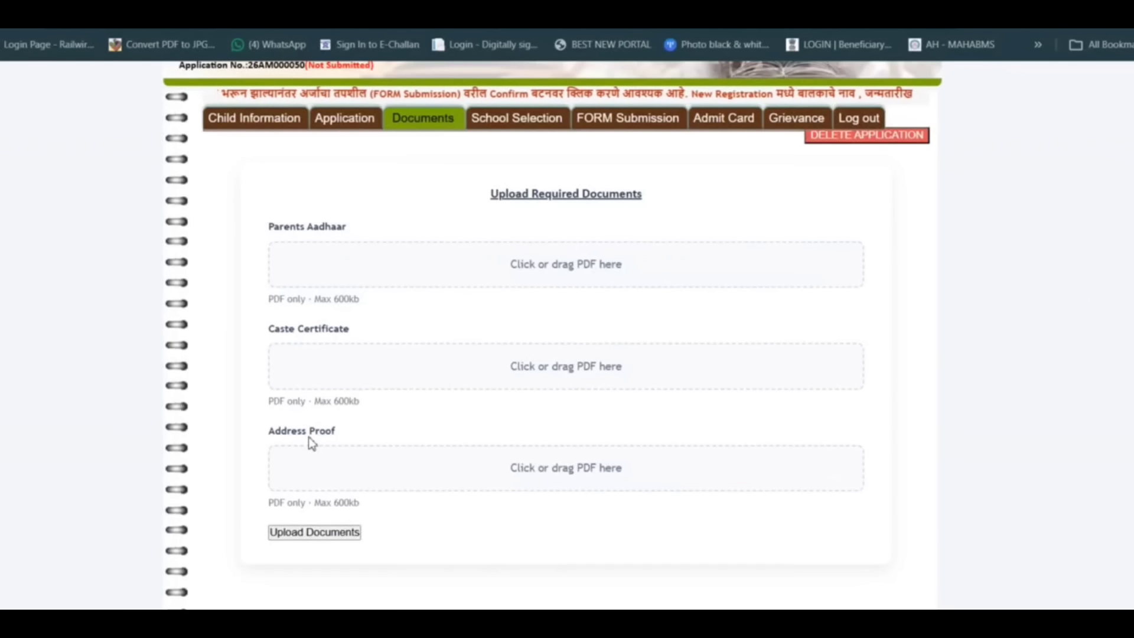
click(1075, 236)
drag(391, 195, 649, 85)
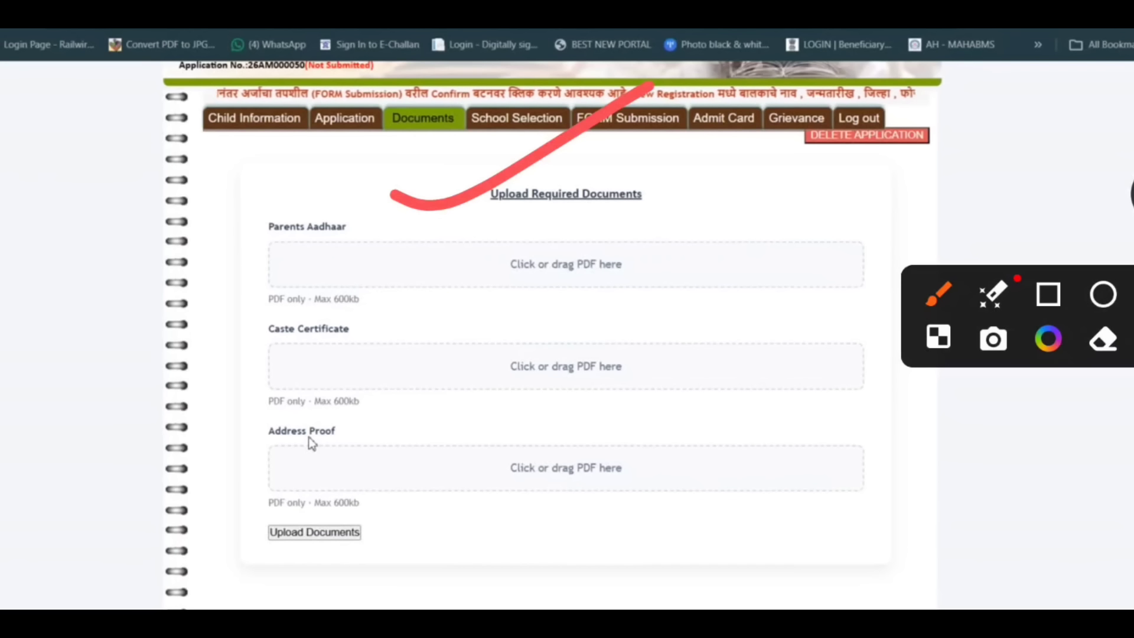
drag(817, 171, 814, 222)
drag(918, 159, 875, 240)
drag(957, 175, 1095, 160)
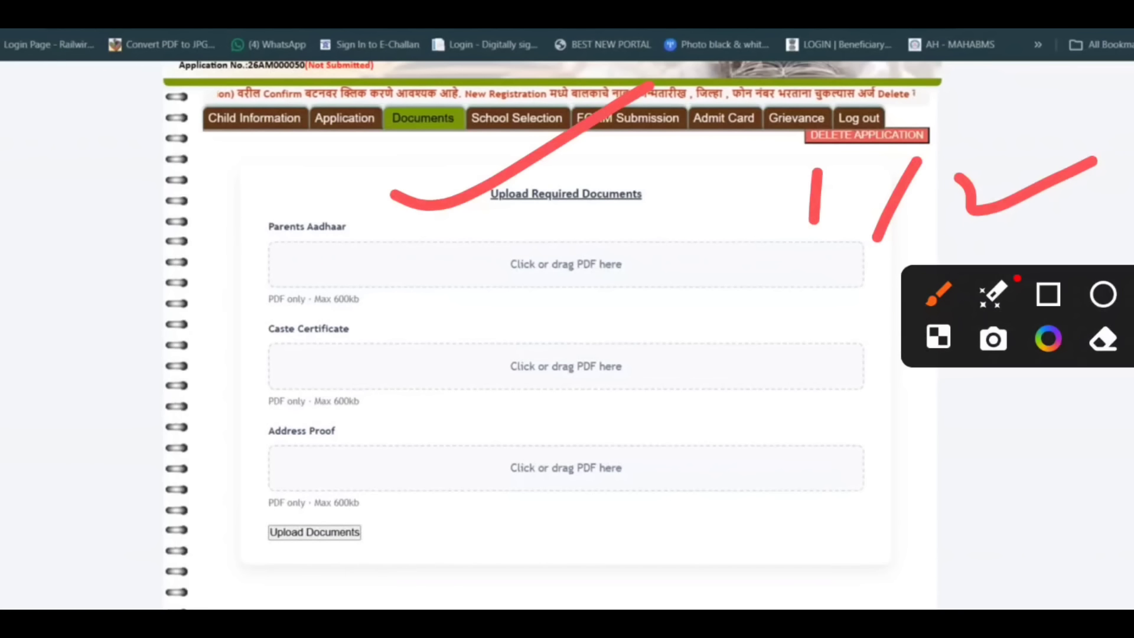
drag(488, 313, 698, 258)
drag(258, 383, 289, 379)
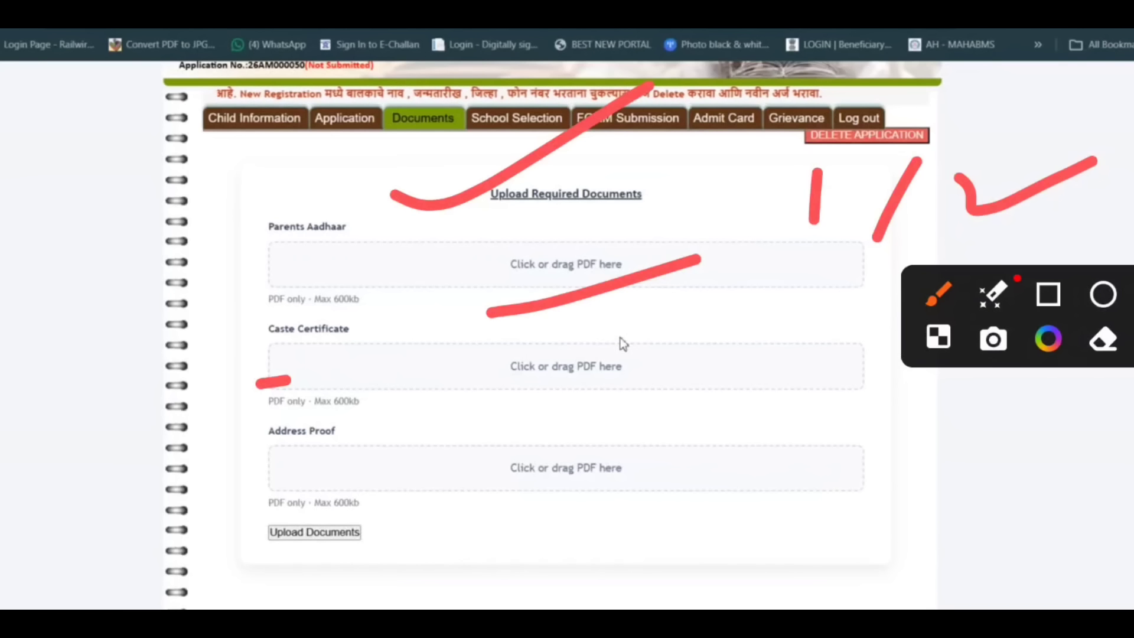
drag(496, 395, 627, 372)
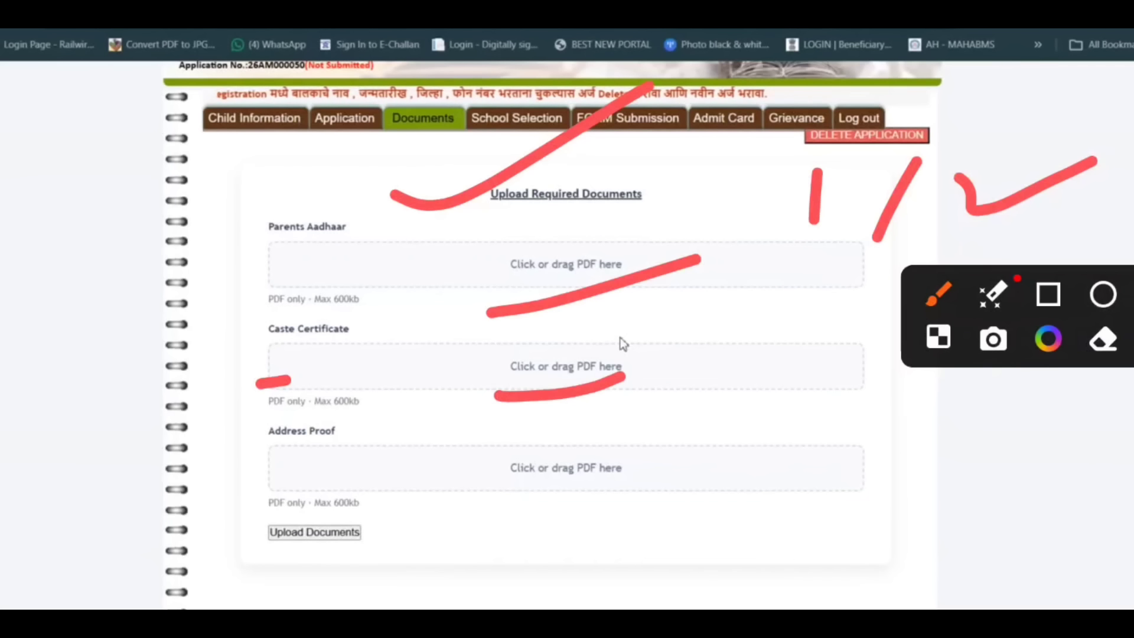
drag(148, 480, 204, 501)
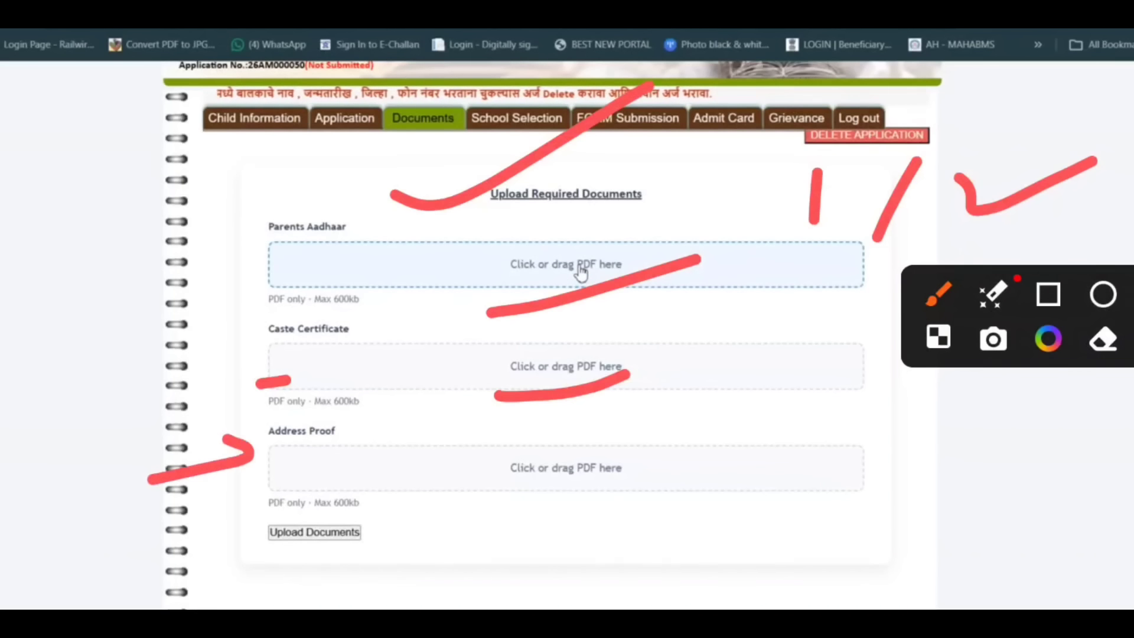
Attach ADR .pdf as Parents Aadhaar, ADR 0001.pdf as Caste Certificate and RESUME .pdf as Address Proof.
click(566, 263)
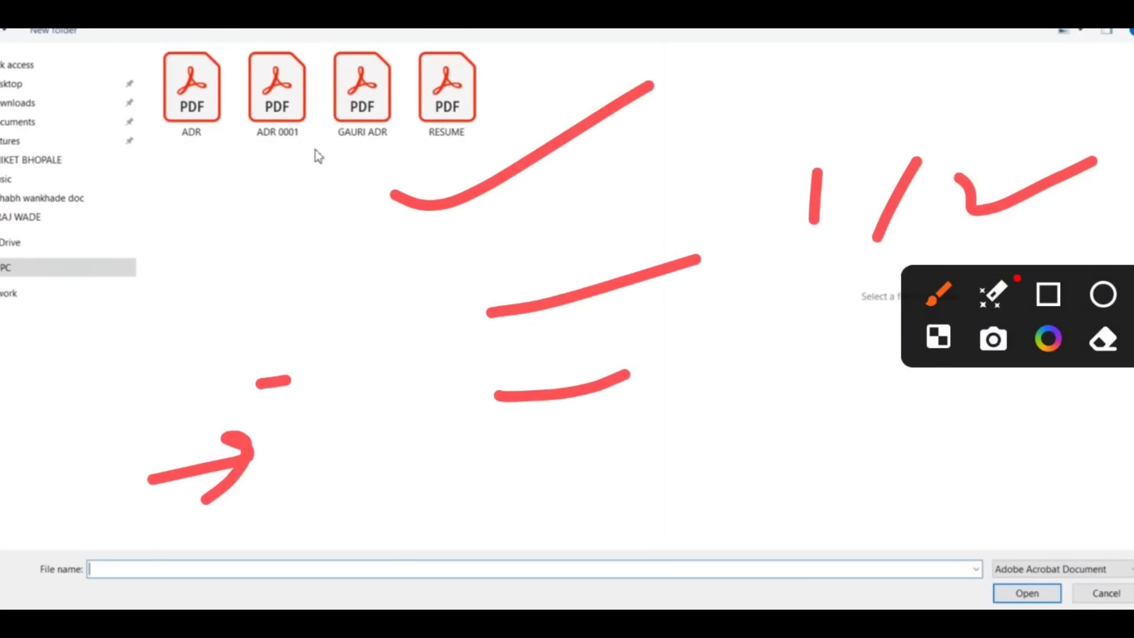
key(Escape)
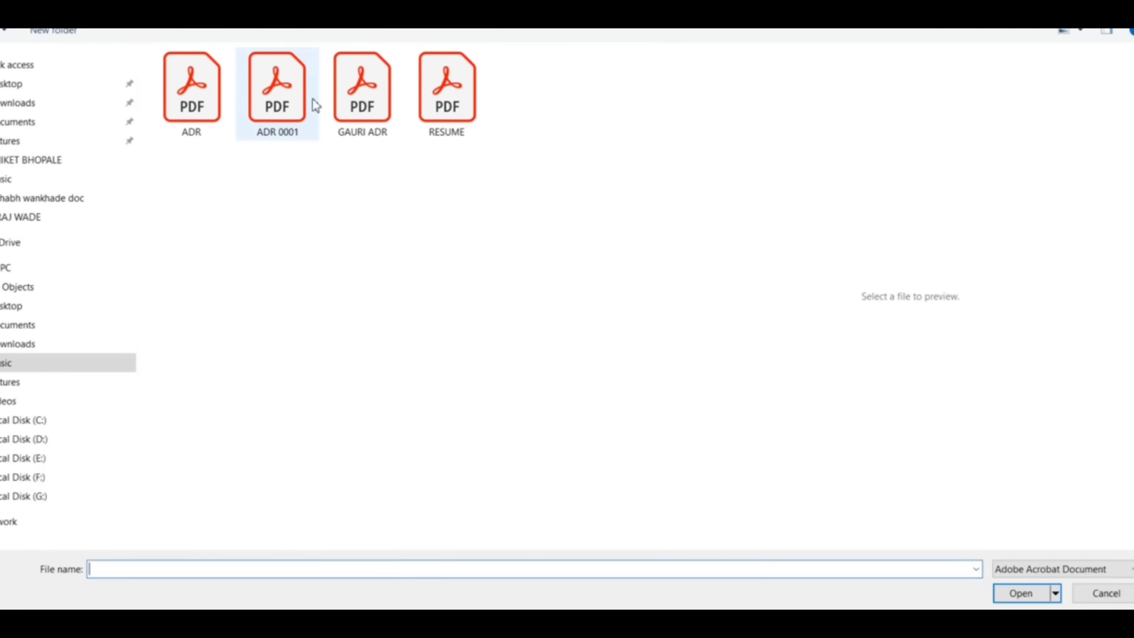
click(282, 99)
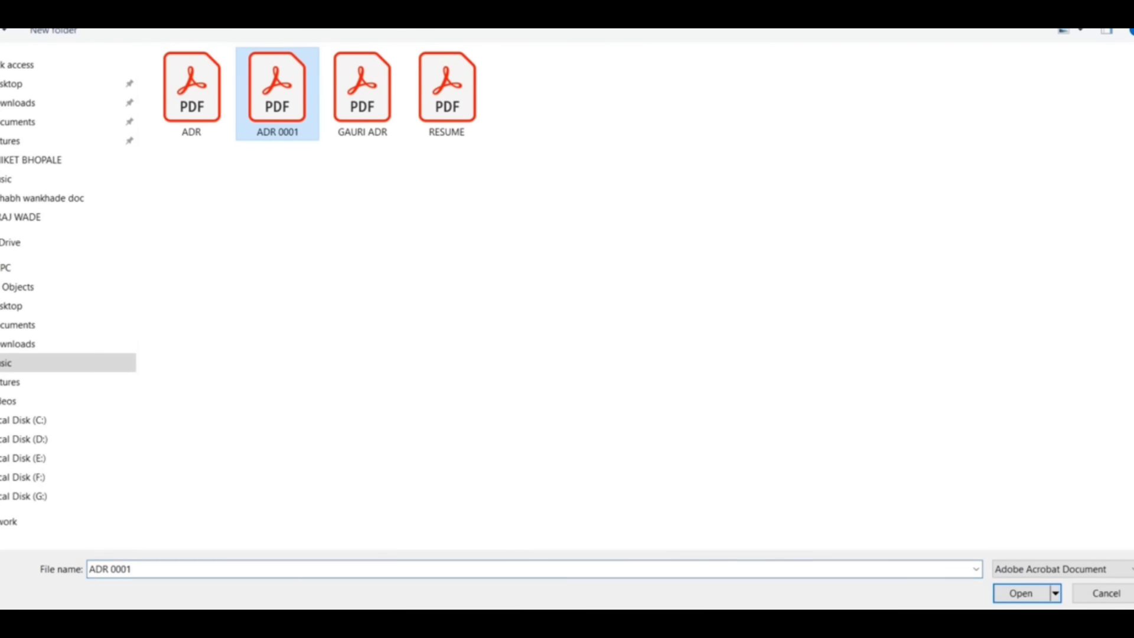
click(1017, 593)
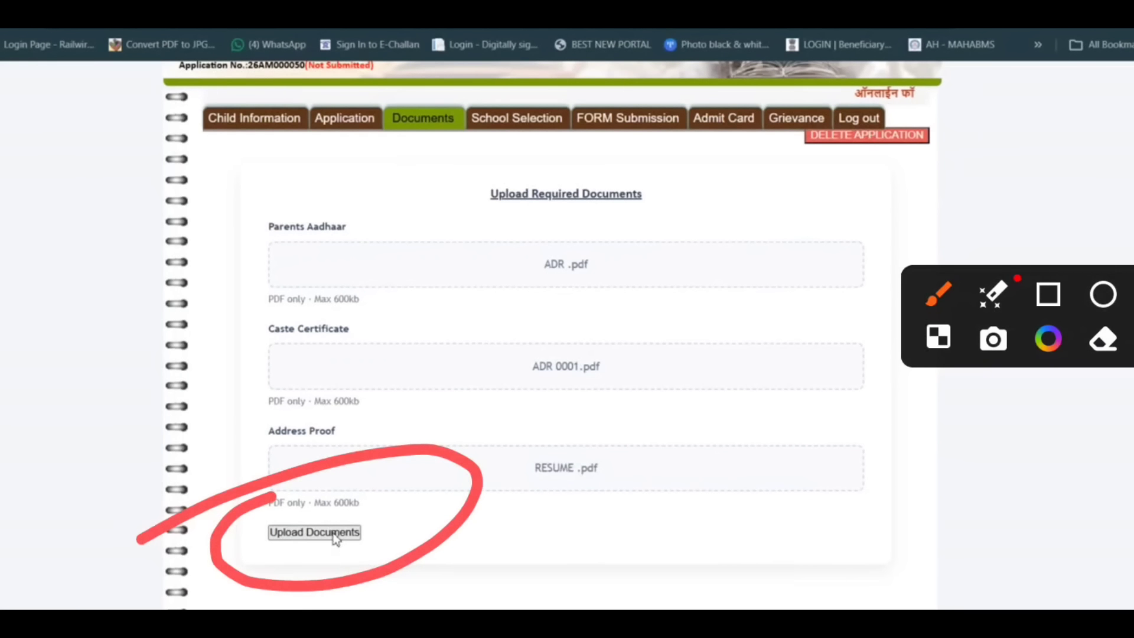
Upload the three attached documents and acknowledge the upload message.
click(336, 535)
scroll(478, 359, down, 2)
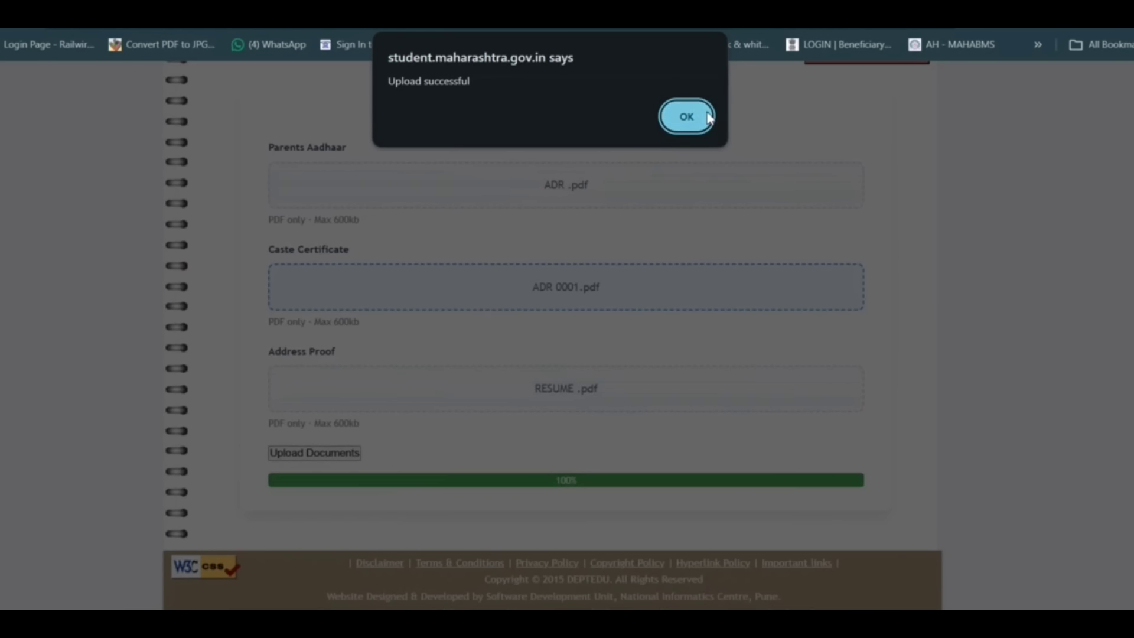
click(683, 124)
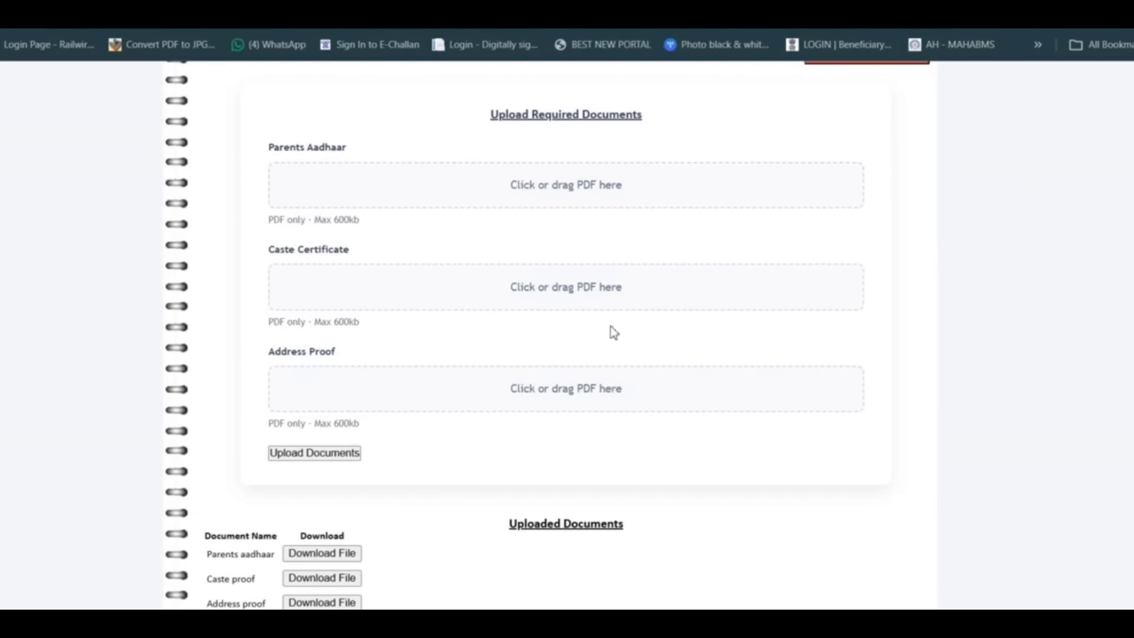
Review the uploaded documents list and open the School Selection page.
scroll(533, 372, down, 2)
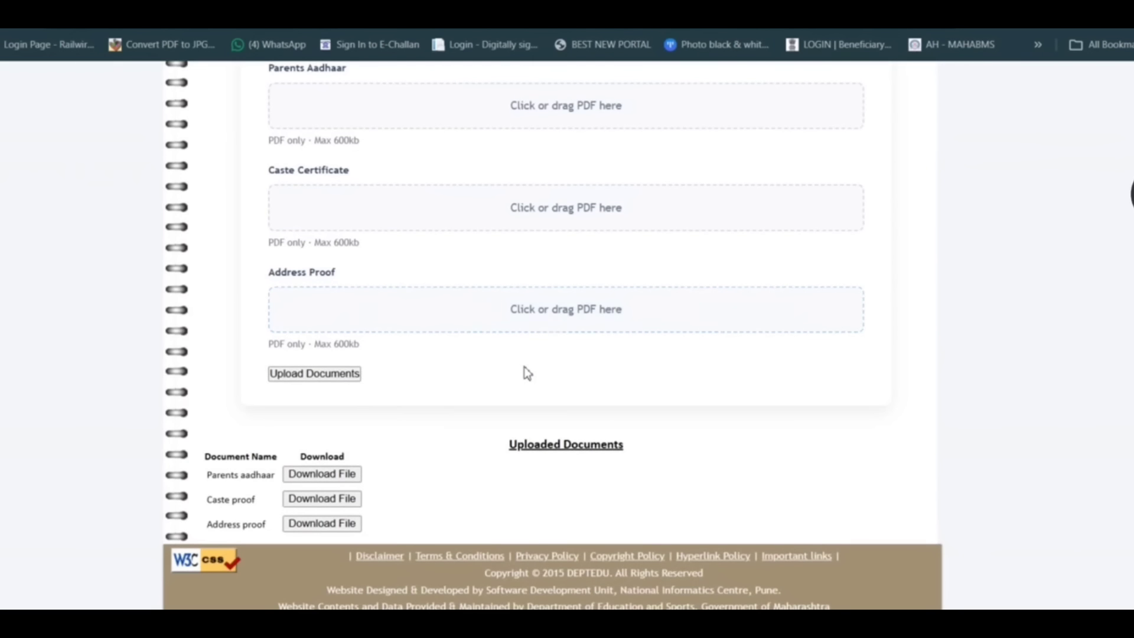
scroll(519, 437, down, 1)
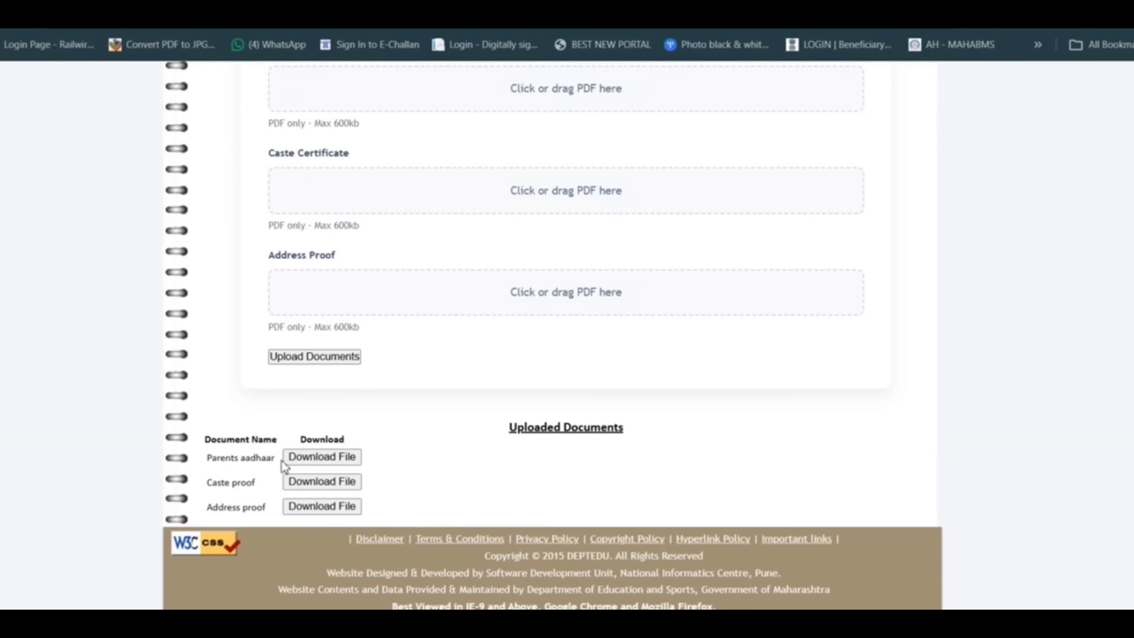
click(333, 462)
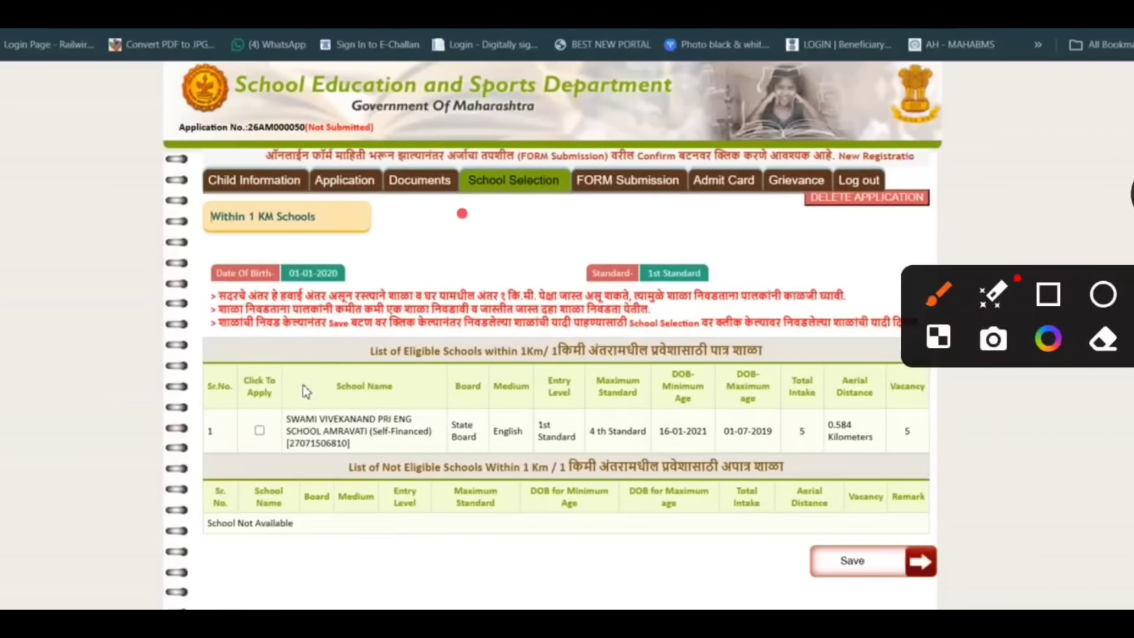
mouse_move(462, 213)
mouse_down()
mouse_move(570, 172)
mouse_move(625, 120)
mouse_up()
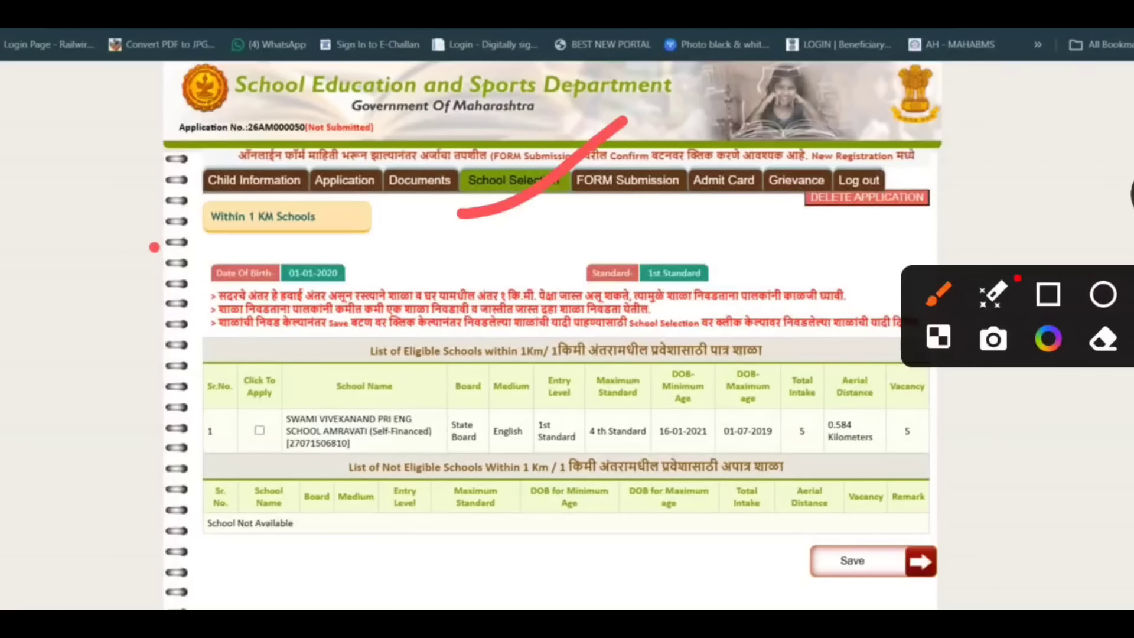
mouse_move(236, 180)
mouse_down()
mouse_move(254, 242)
mouse_move(260, 220)
mouse_up()
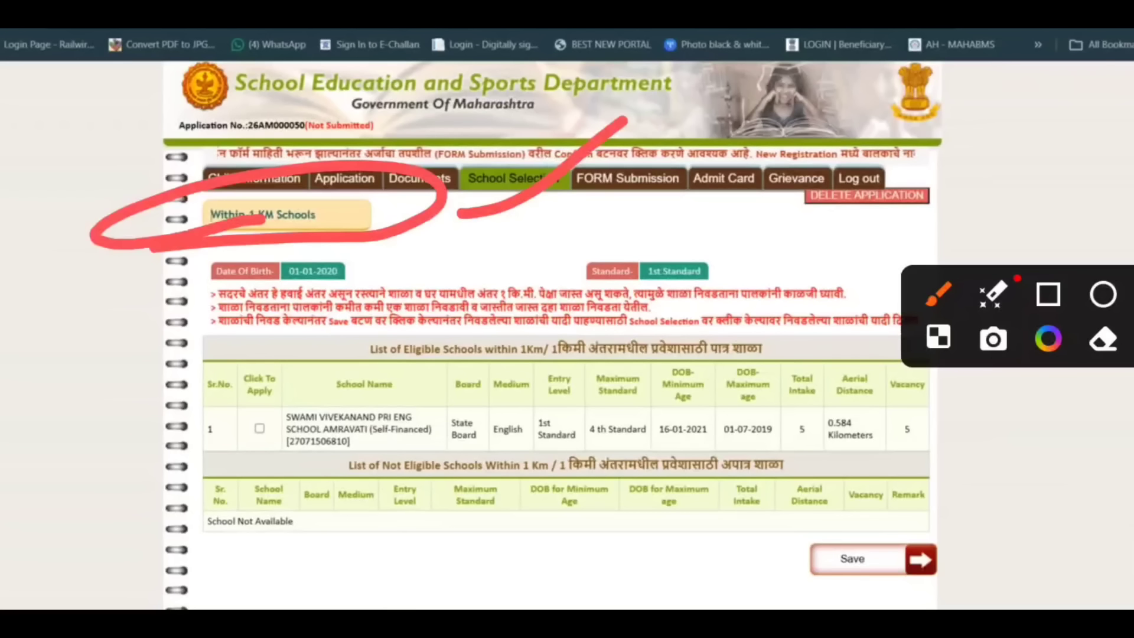
drag(481, 232, 646, 197)
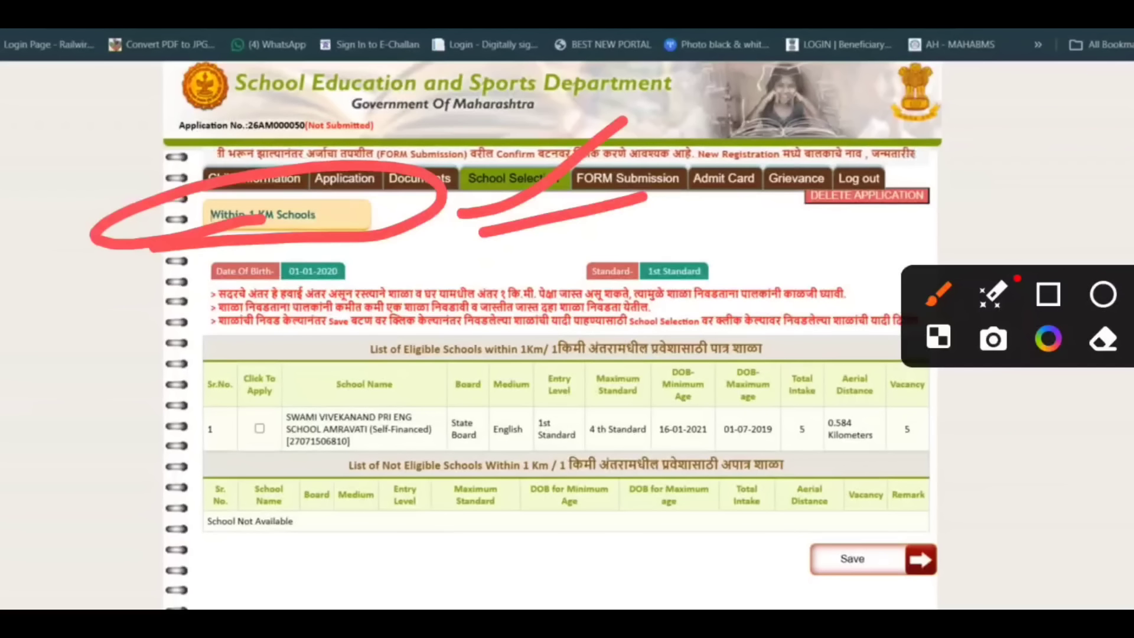
drag(744, 243, 878, 228)
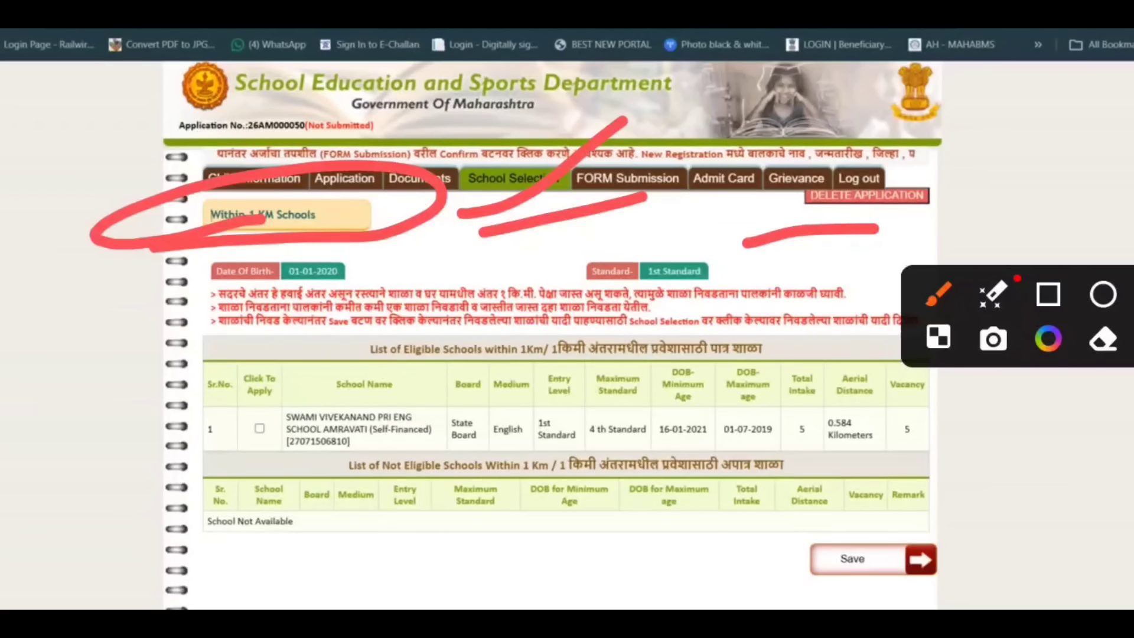
drag(89, 213, 361, 122)
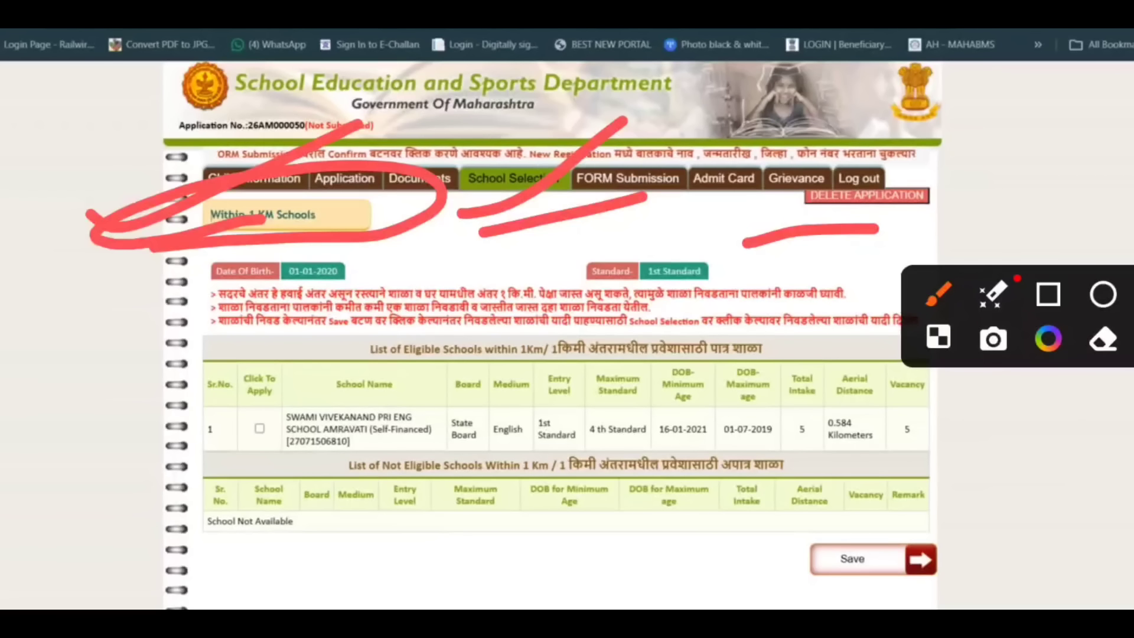
mouse_move(299, 416)
mouse_down()
mouse_move(406, 428)
mouse_move(295, 434)
mouse_move(384, 434)
mouse_up()
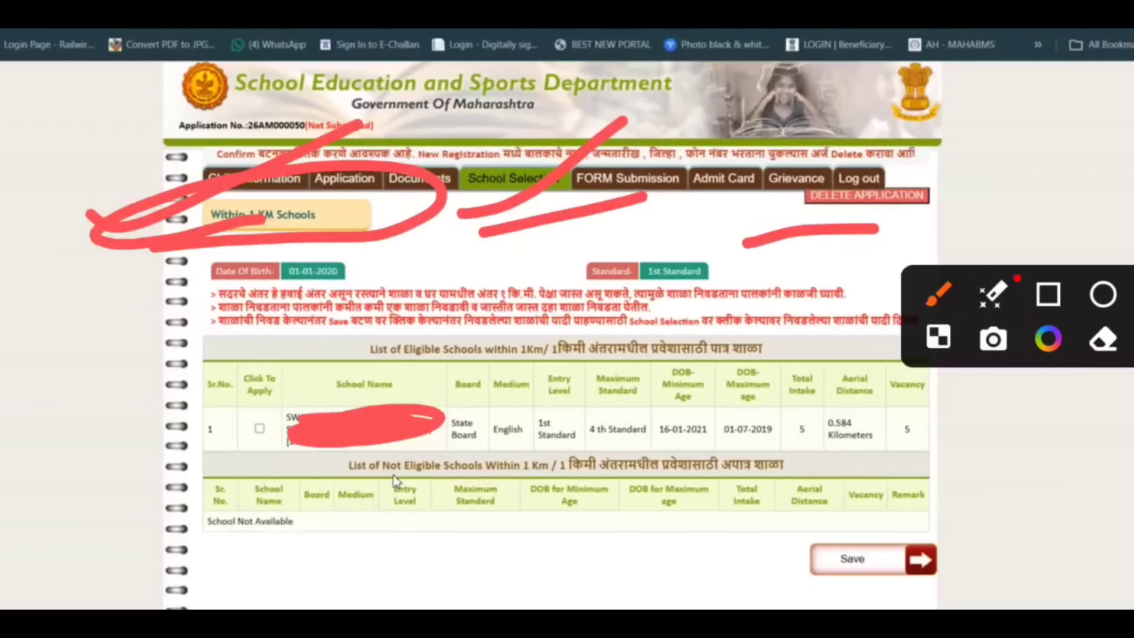
drag(472, 531, 448, 587)
drag(534, 524, 530, 519)
drag(601, 540, 559, 598)
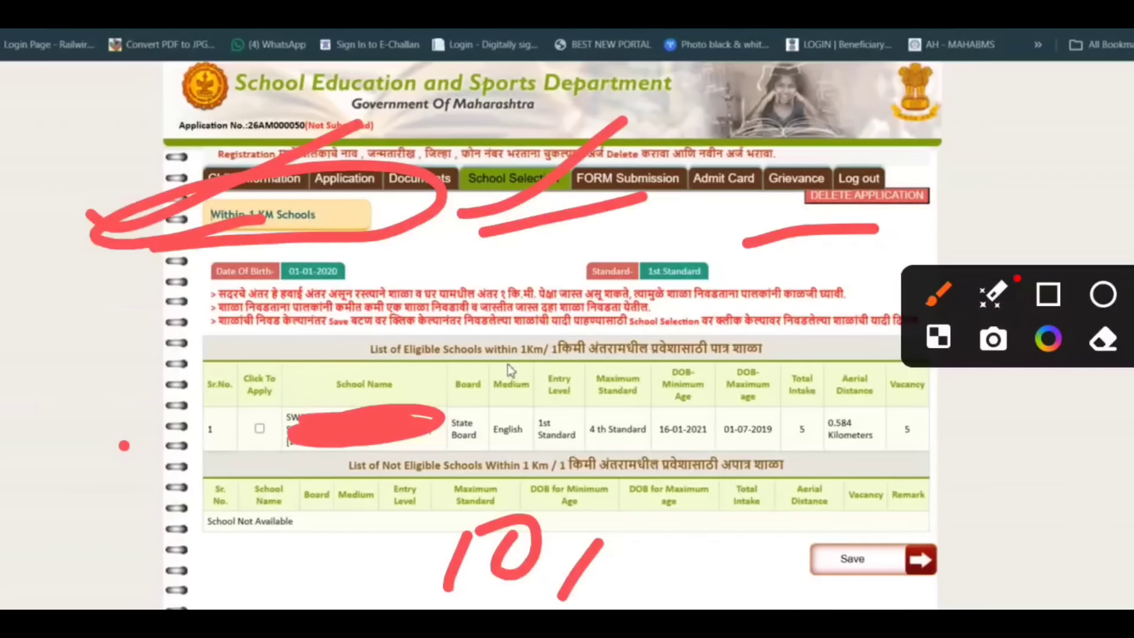
mouse_move(635, 369)
mouse_down()
mouse_move(690, 451)
mouse_move(611, 378)
mouse_up()
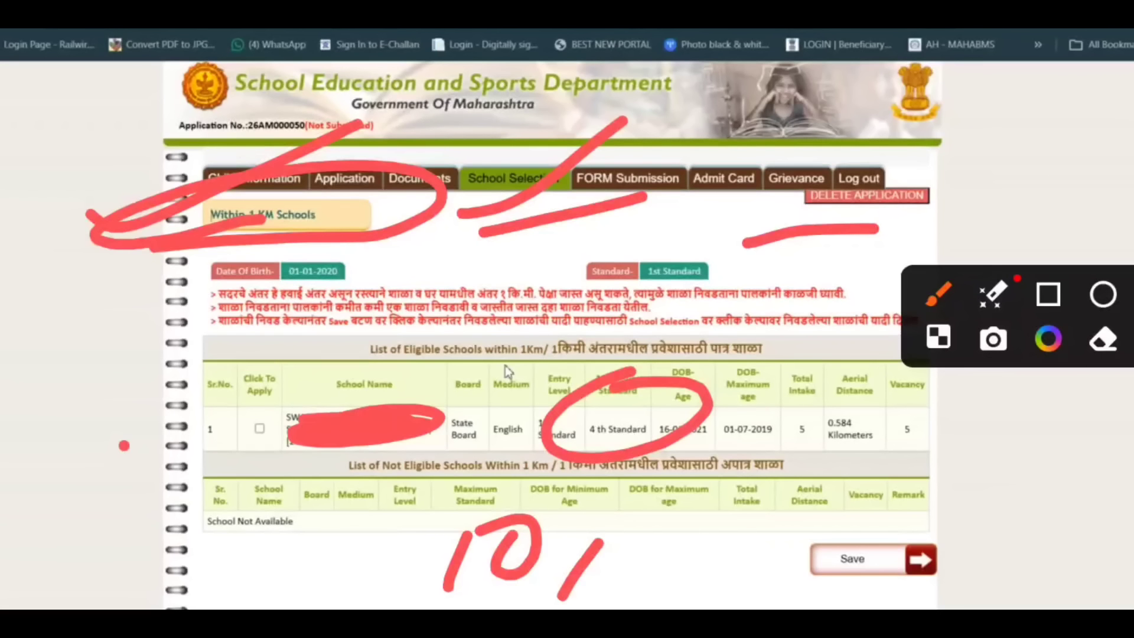
Select Swami Vivekanand Pri Eng School Amravati from the eligible schools within 1 km and save the school selection.
click(259, 429)
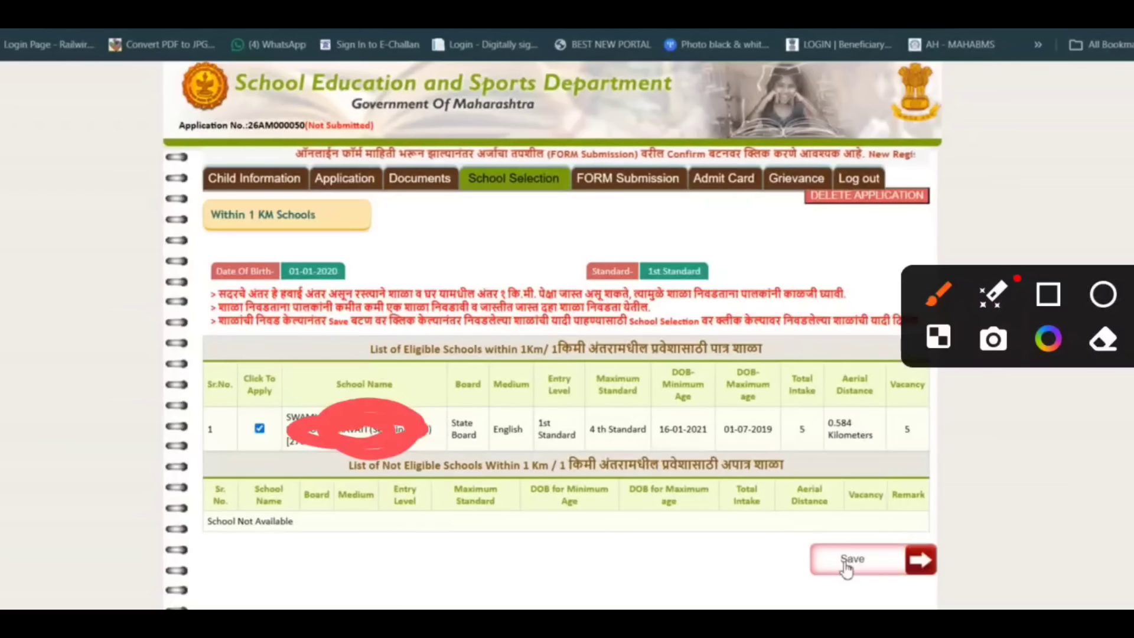
drag(204, 406, 288, 390)
mouse_move(824, 499)
mouse_down()
mouse_move(987, 527)
mouse_move(499, 581)
mouse_up()
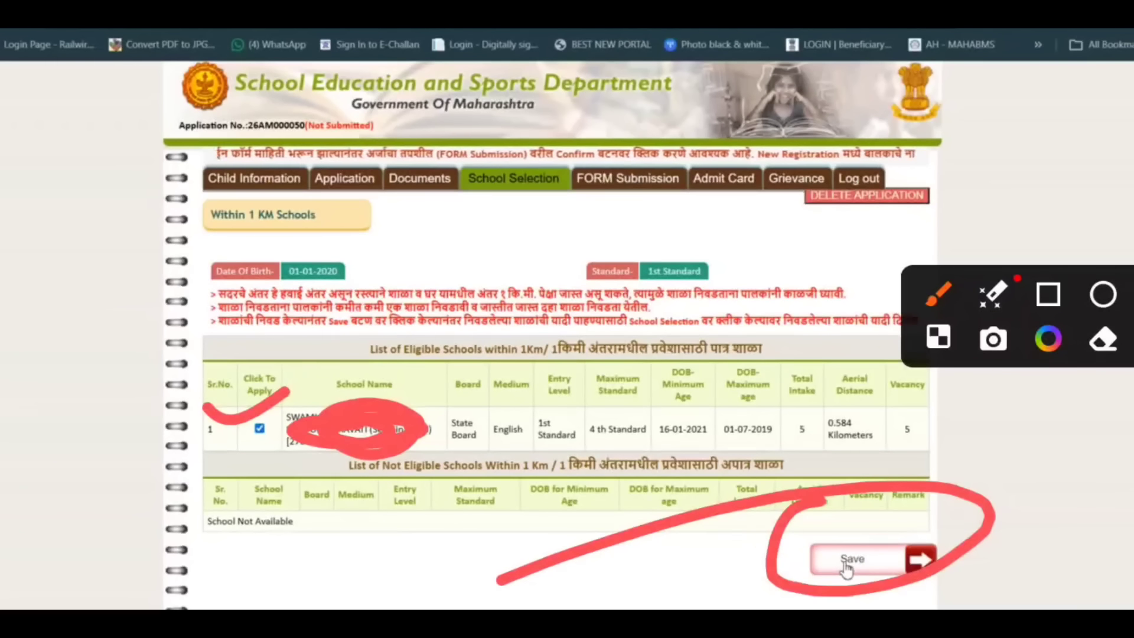
click(845, 564)
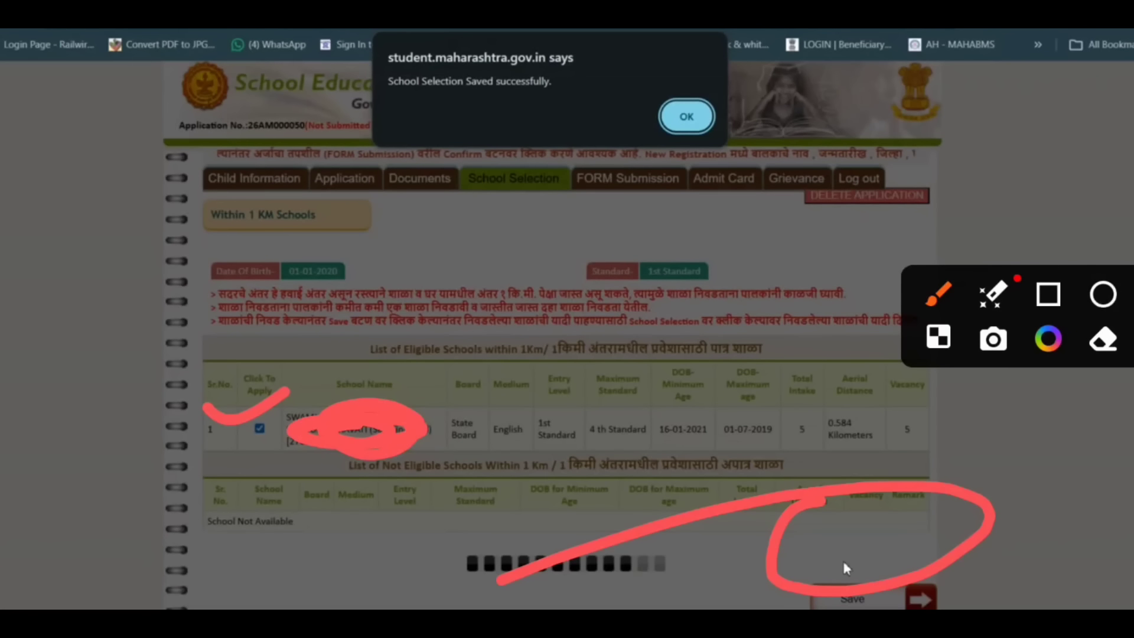
drag(702, 104, 596, 195)
drag(493, 253, 632, 166)
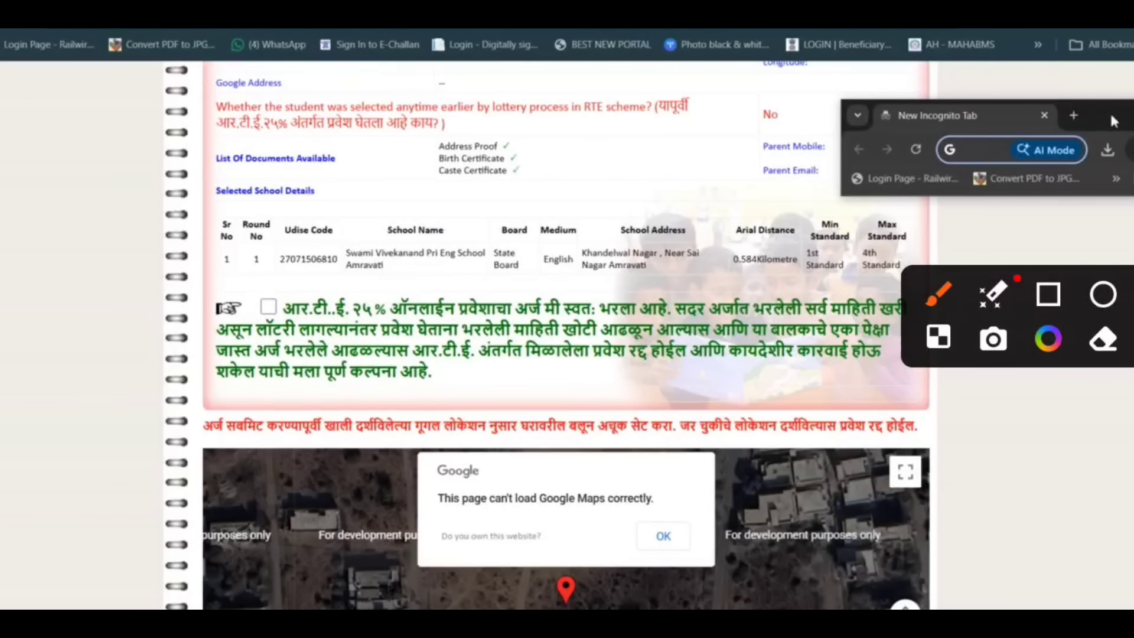
drag(97, 172, 239, 118)
drag(9, 255, 40, 315)
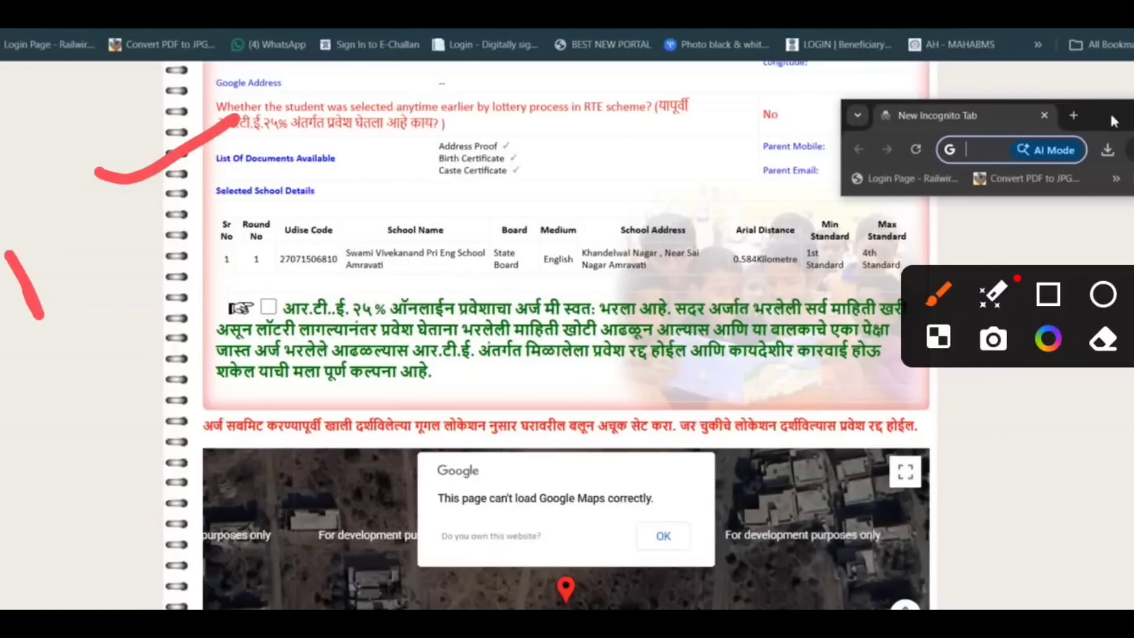
mouse_move(27, 274)
mouse_down()
mouse_move(83, 235)
mouse_move(27, 309)
mouse_up()
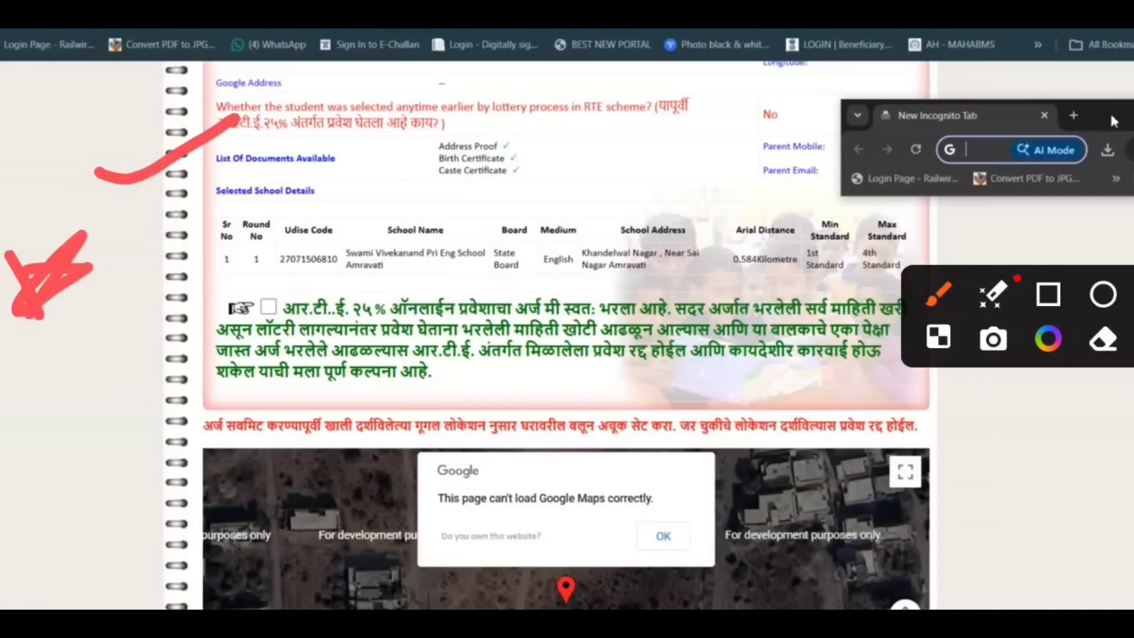
mouse_move(167, 286)
mouse_down()
mouse_move(175, 319)
mouse_move(393, 188)
mouse_up()
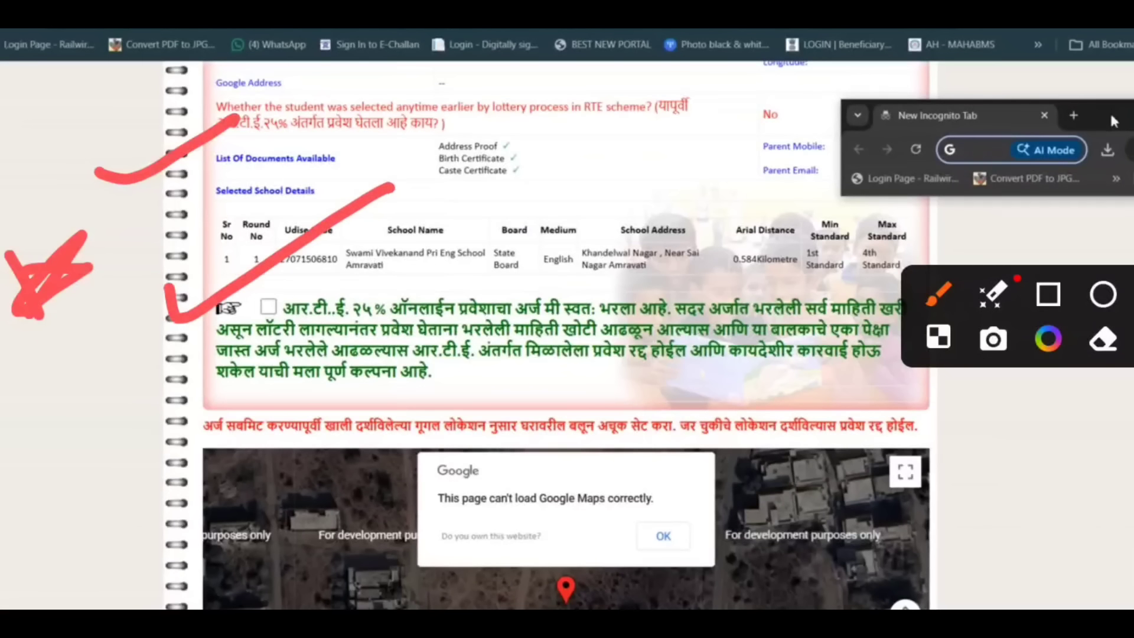
drag(144, 378, 431, 263)
drag(250, 411, 506, 322)
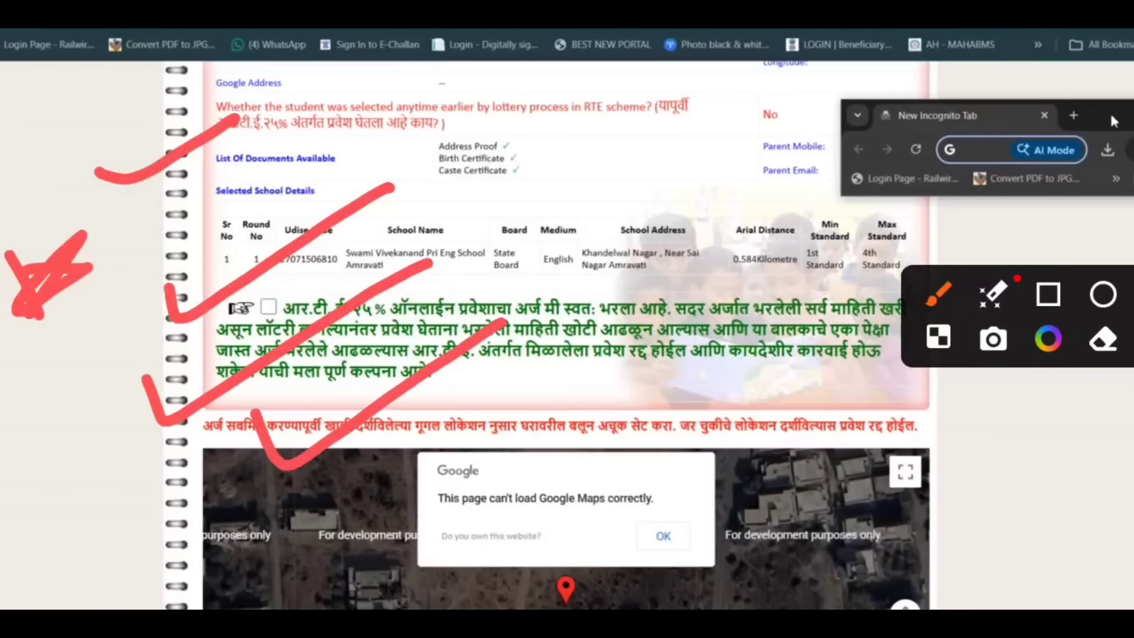
mouse_move(507, 246)
mouse_down()
mouse_move(512, 255)
mouse_move(767, 171)
mouse_up()
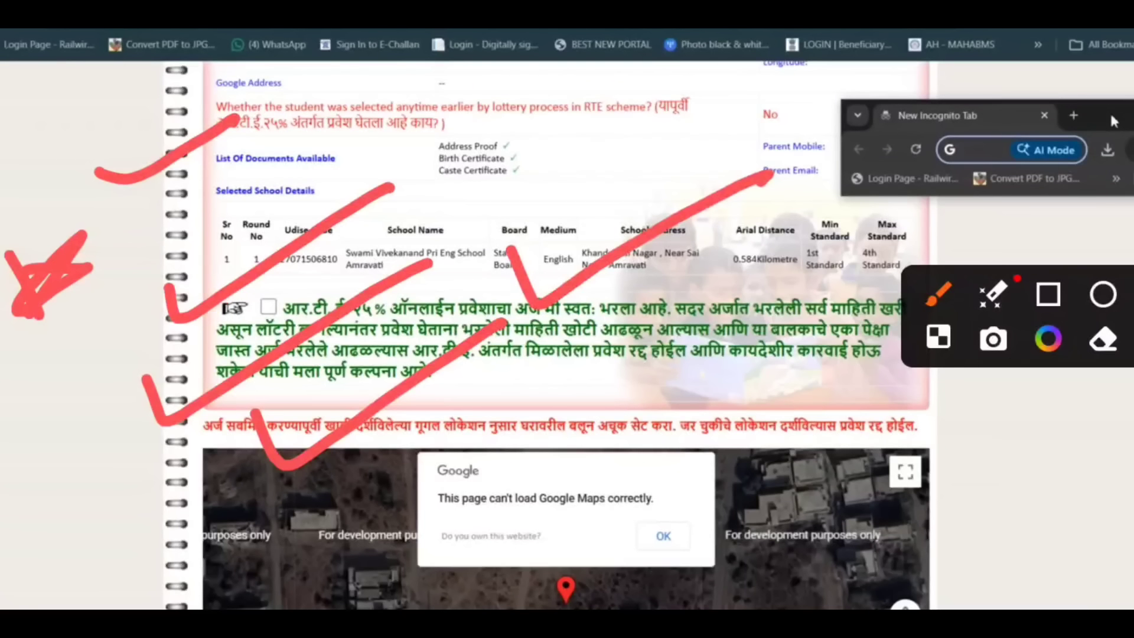
mouse_move(511, 374)
mouse_down()
mouse_move(662, 341)
mouse_move(794, 269)
mouse_up()
drag(508, 204, 791, 110)
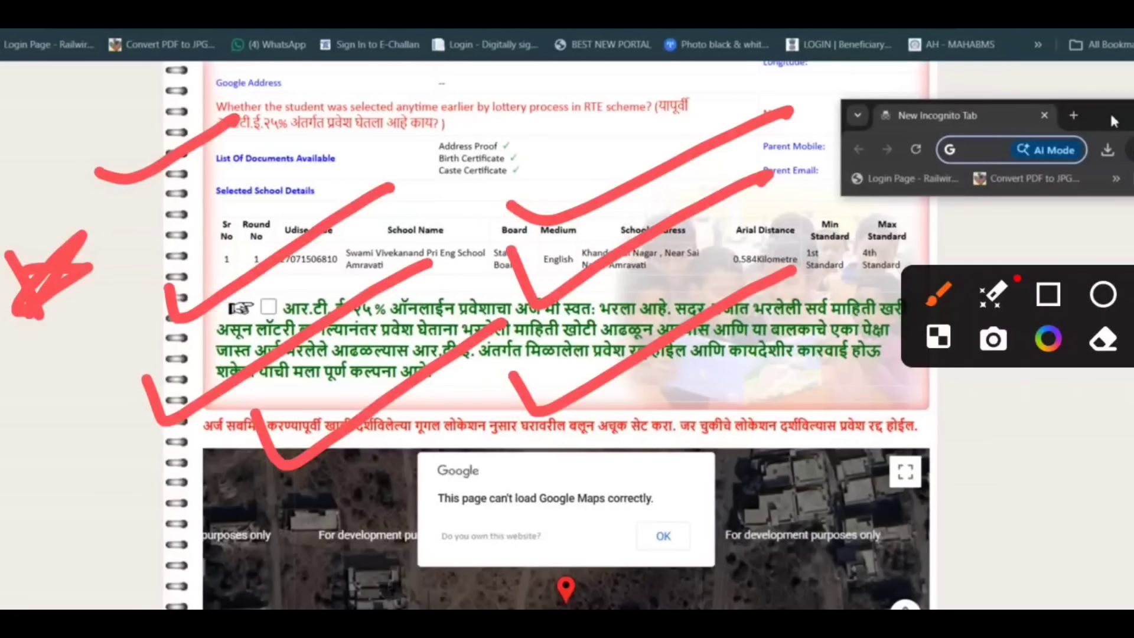
mouse_move(251, 260)
mouse_down()
mouse_move(213, 291)
mouse_move(83, 347)
mouse_up()
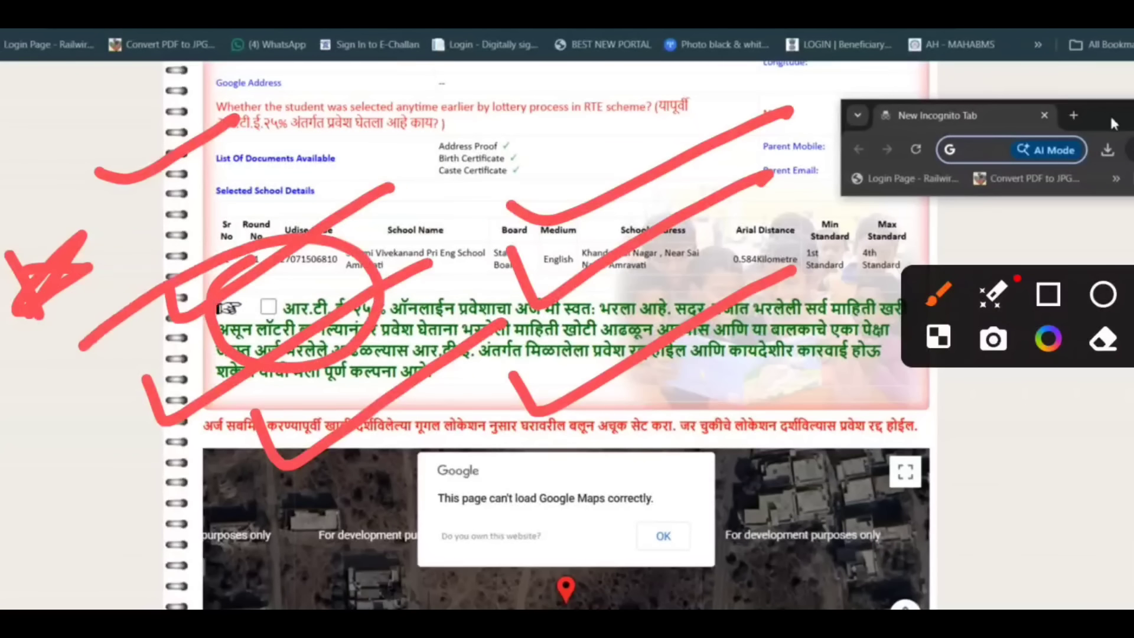
mouse_move(737, 370)
mouse_down()
mouse_move(912, 363)
mouse_move(552, 423)
mouse_up()
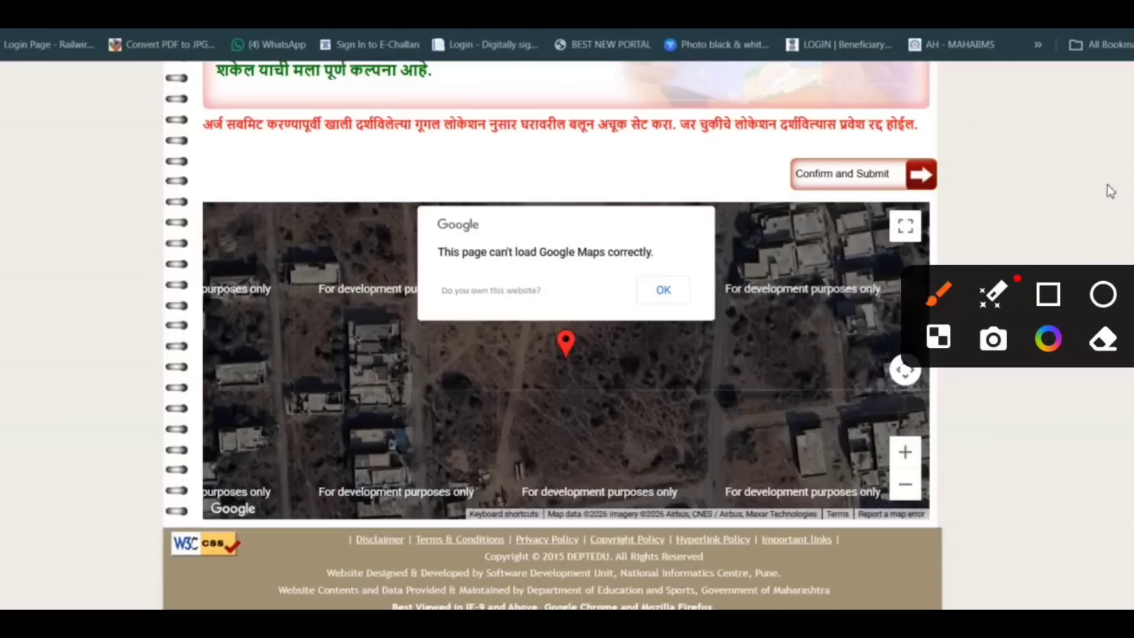
mouse_move(454, 324)
mouse_down()
mouse_move(679, 504)
mouse_move(322, 435)
mouse_up()
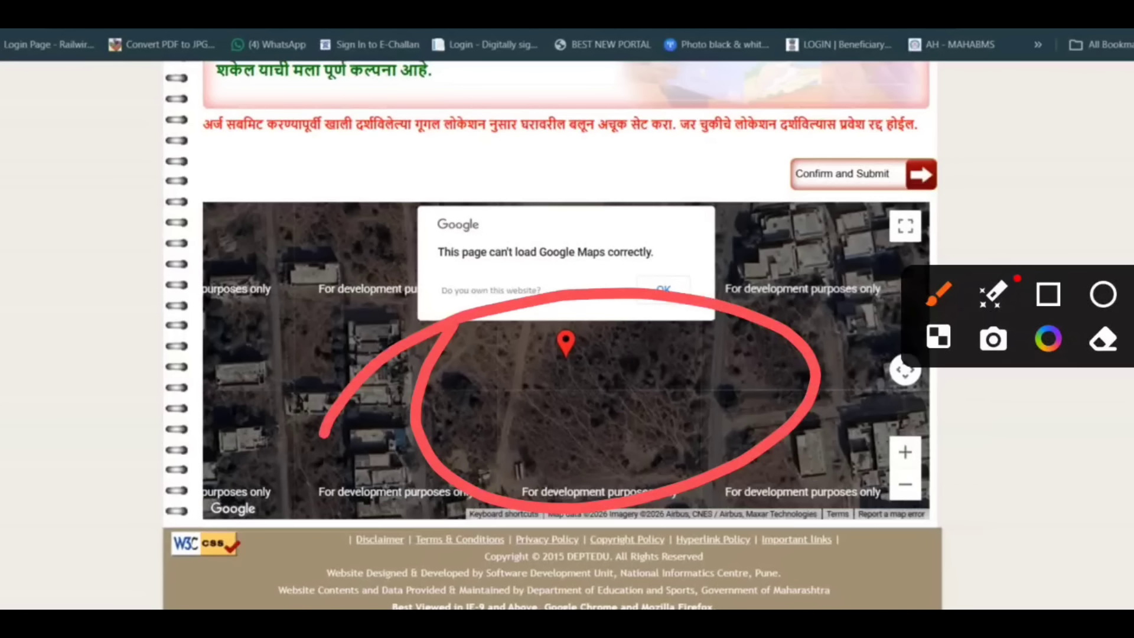
mouse_move(808, 126)
mouse_down()
mouse_move(821, 120)
mouse_move(651, 186)
mouse_up()
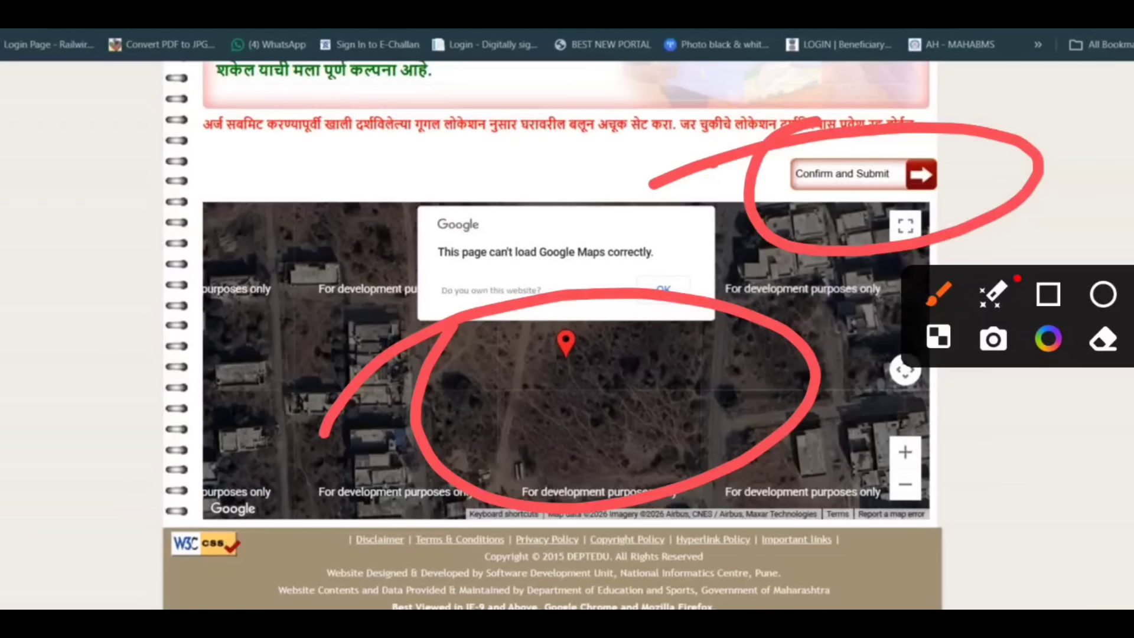
drag(814, 121, 894, 111)
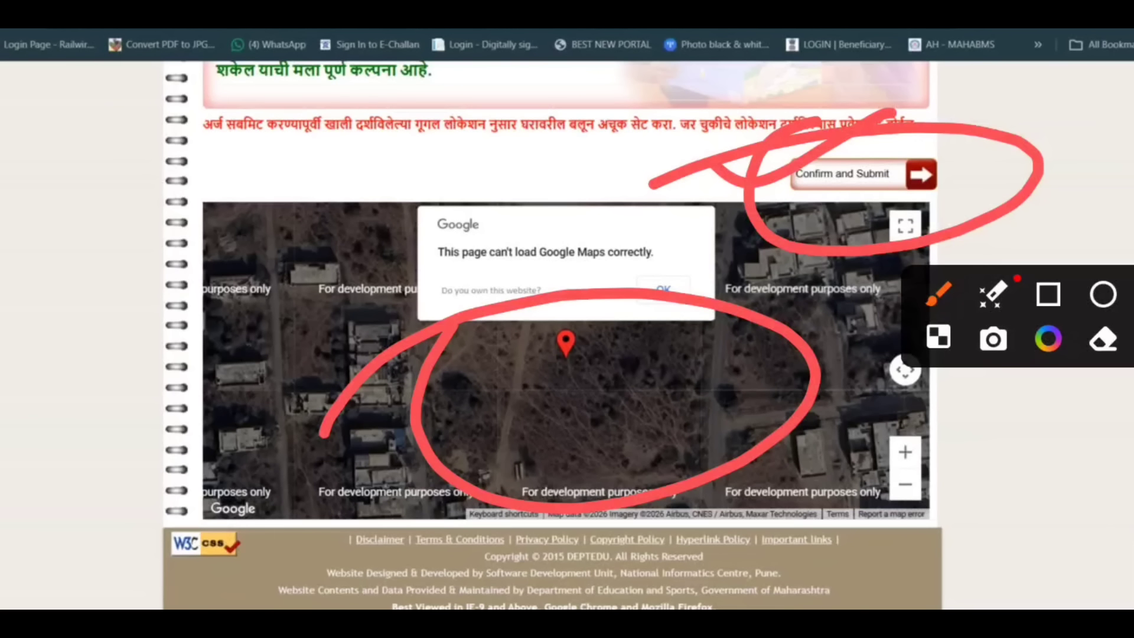
mouse_move(200, 284)
mouse_down()
mouse_move(220, 296)
mouse_move(278, 220)
mouse_up()
mouse_move(234, 317)
mouse_down()
mouse_move(289, 311)
mouse_move(401, 228)
mouse_up()
mouse_move(406, 207)
mouse_down()
mouse_move(453, 211)
mouse_move(381, 259)
mouse_up()
mouse_move(525, 211)
mouse_down()
mouse_move(648, 242)
mouse_move(611, 243)
mouse_up()
drag(358, 342, 239, 391)
drag(238, 390, 735, 195)
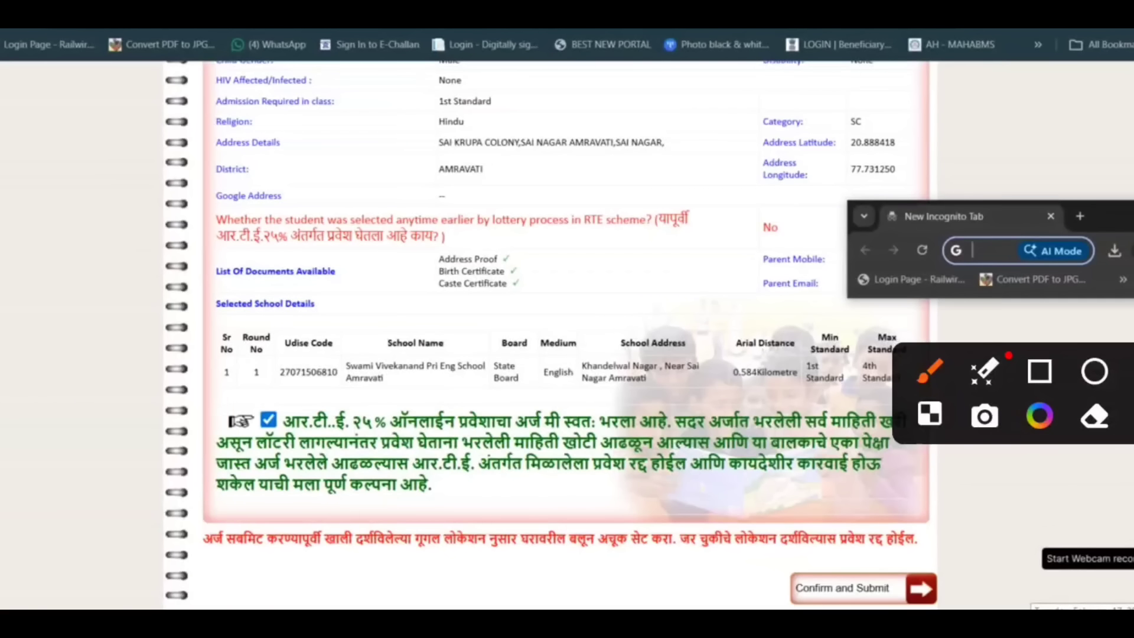
drag(334, 231, 614, 120)
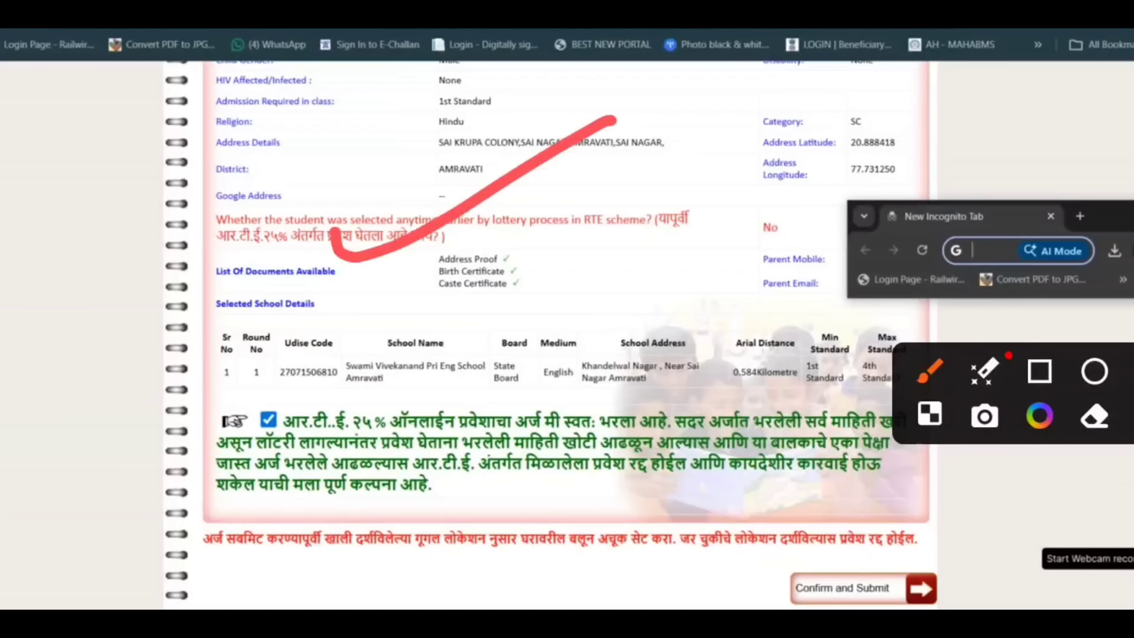
mouse_move(788, 511)
mouse_down()
mouse_move(912, 569)
mouse_move(759, 515)
mouse_up()
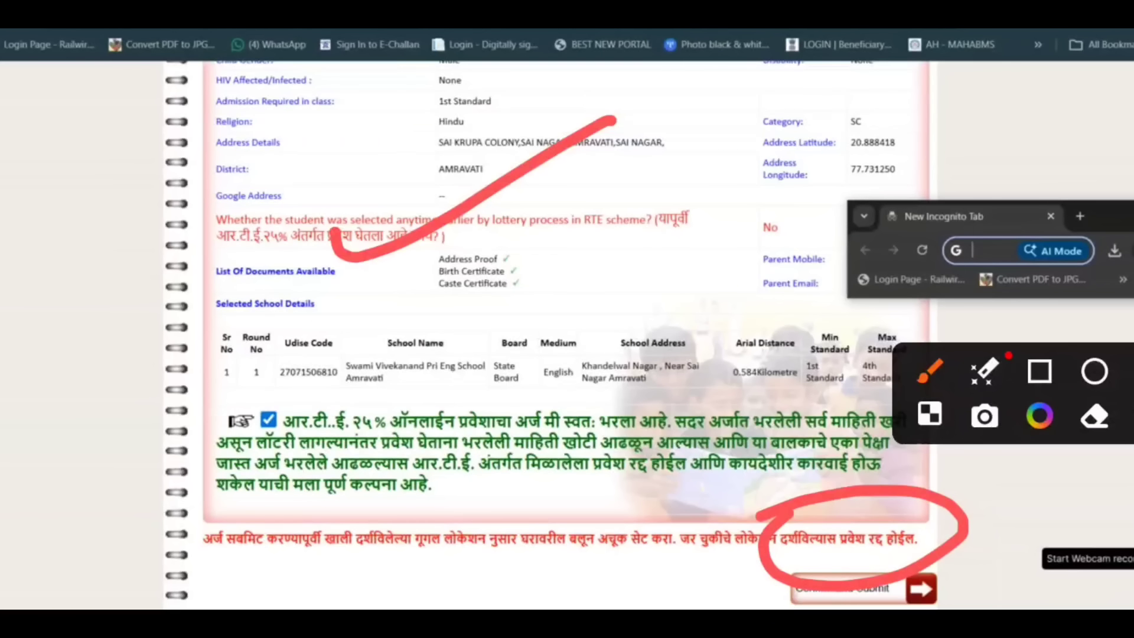